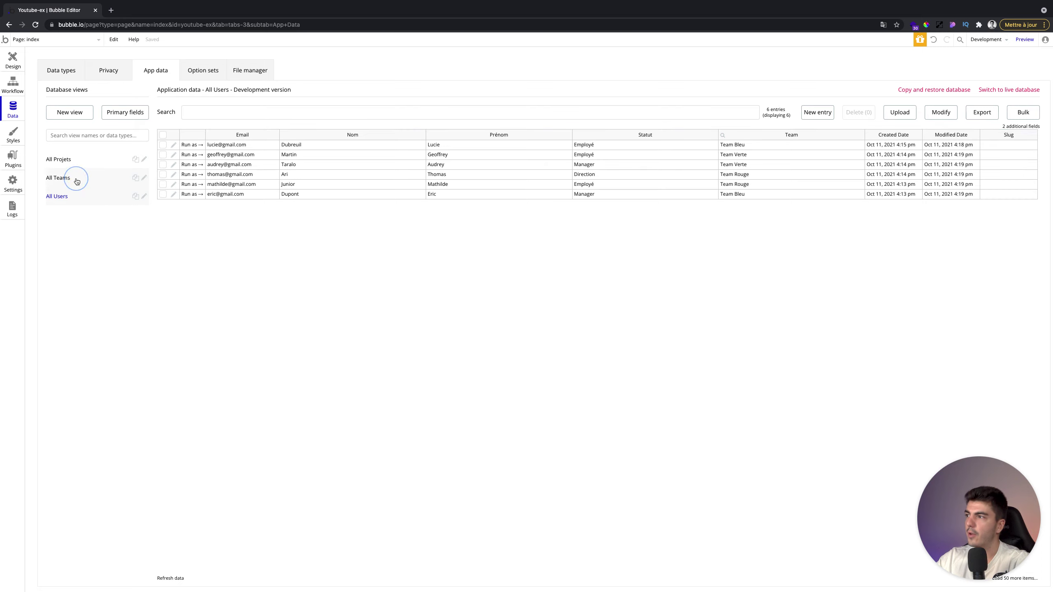
- View the Projets entries in the app data and look over the index page's design
click(77, 159)
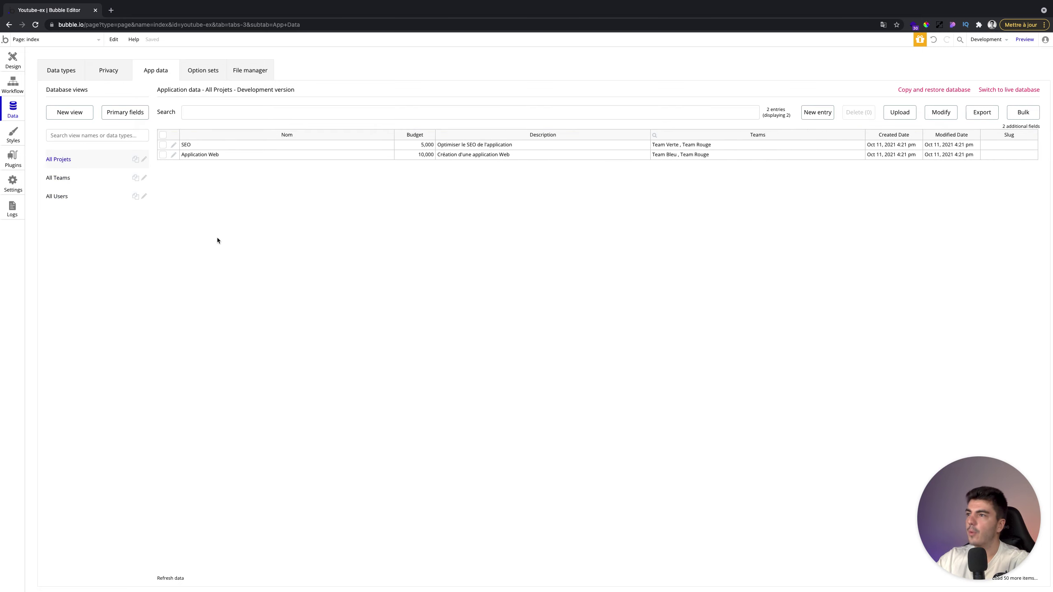
click(13, 63)
scroll(423, 251, down, 2)
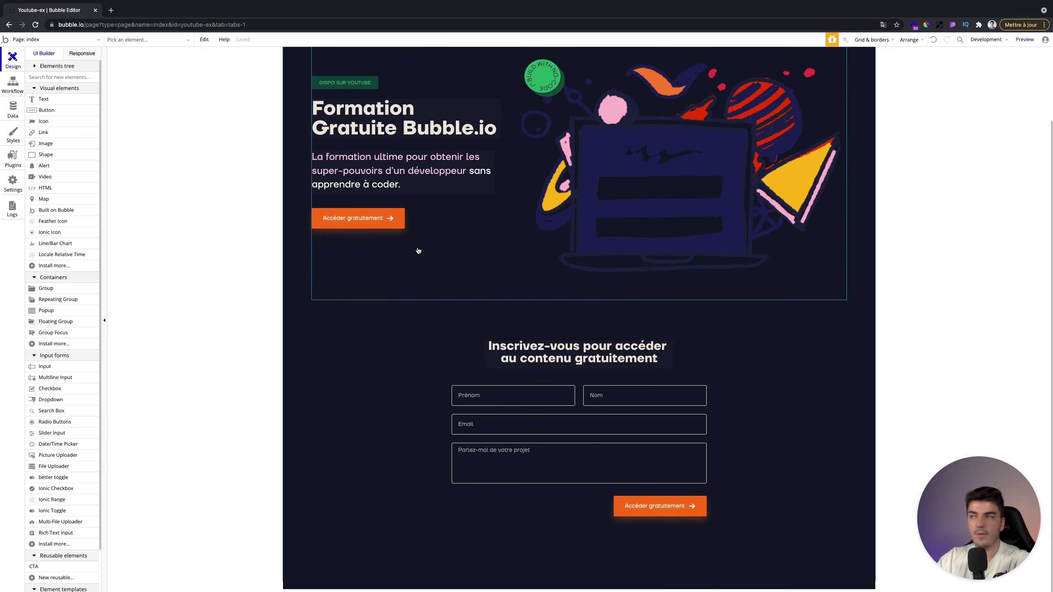
scroll(292, 102, up, 2)
double_click(292, 99)
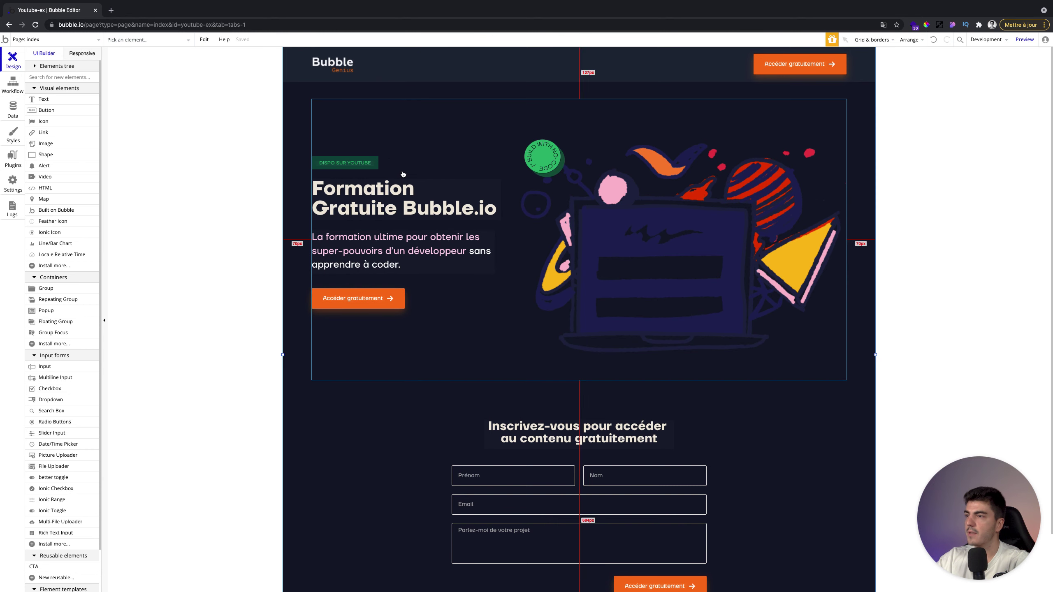
- Create a new page named donnee_dynamic without cloning an existing page
click(46, 40)
click(68, 93)
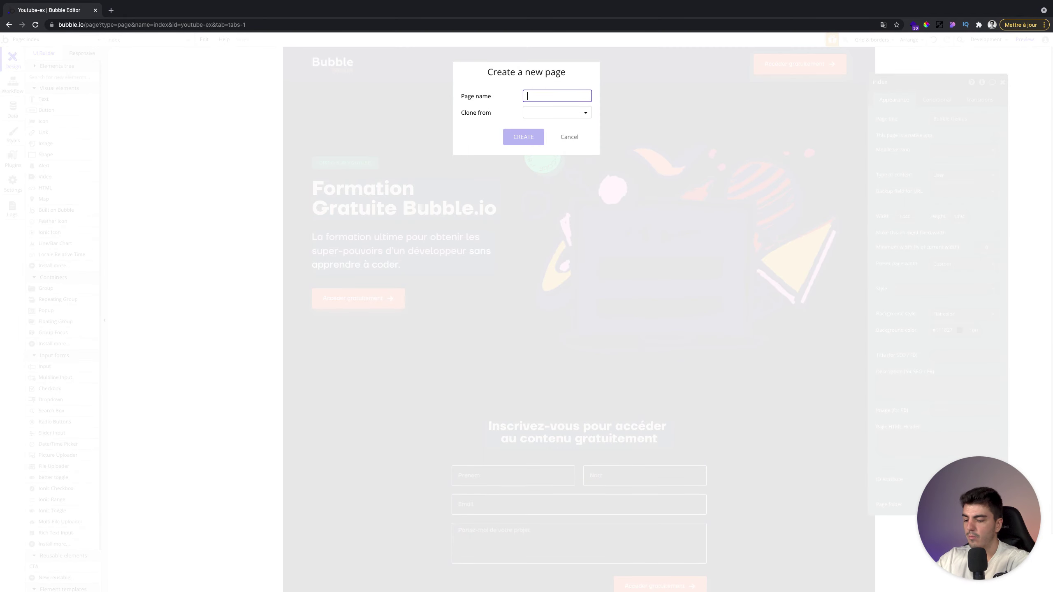
text(donn)
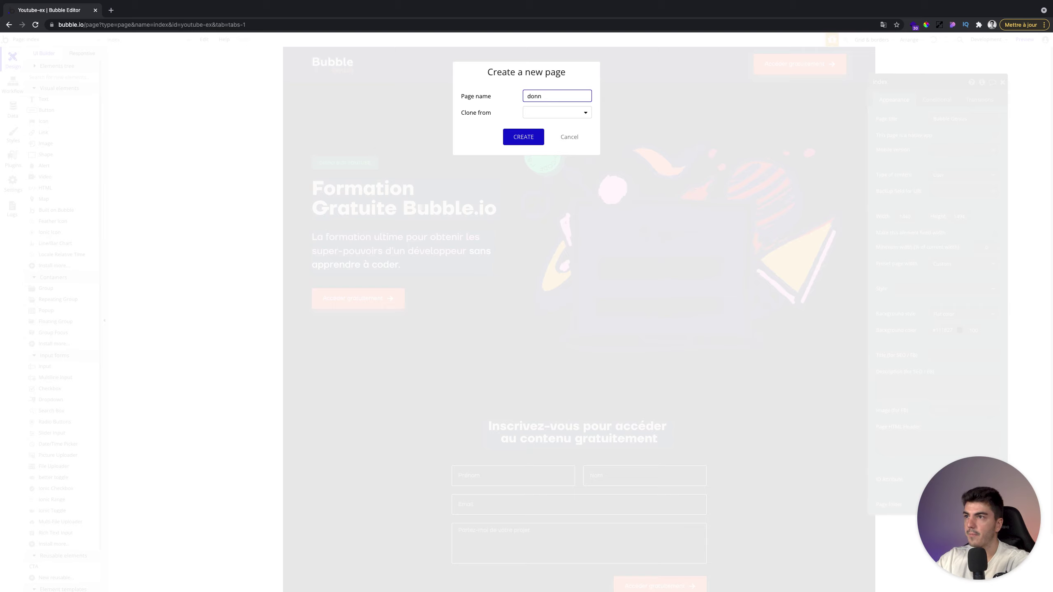
text(_e_dym)
key(BackSpace)
text(namic)
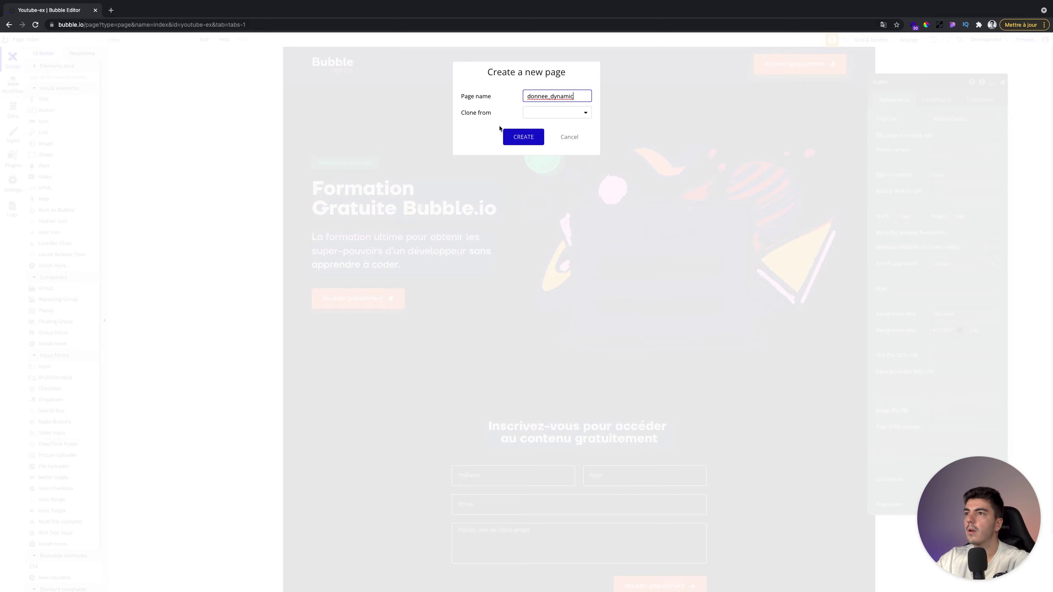
key(Return)
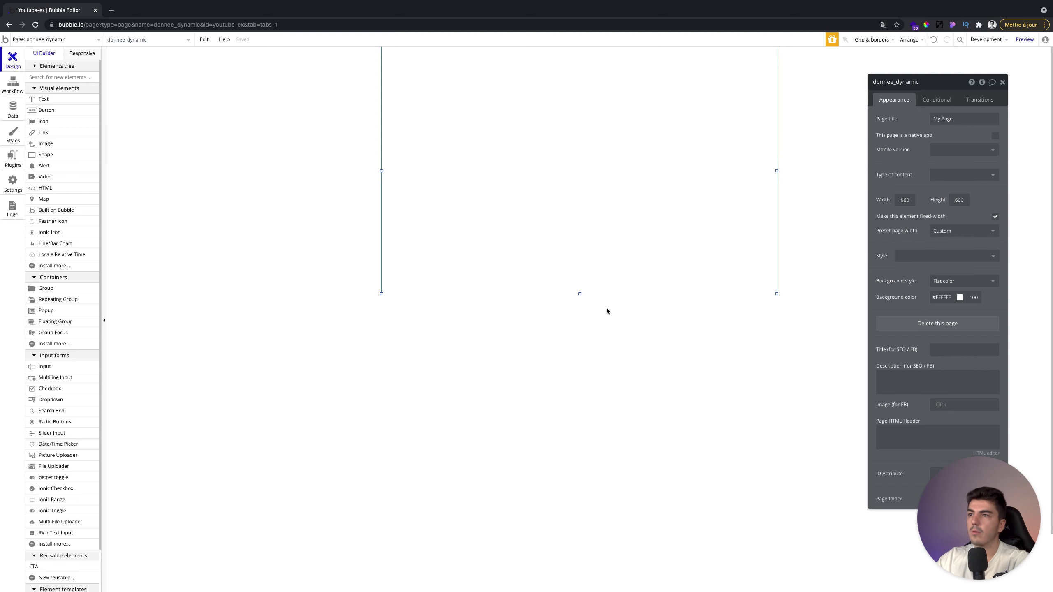
- Resize the page to about 606 px high, set its width to 1440 px and close its properties
drag(580, 295, 644, 296)
double_click(905, 200)
text(1440)
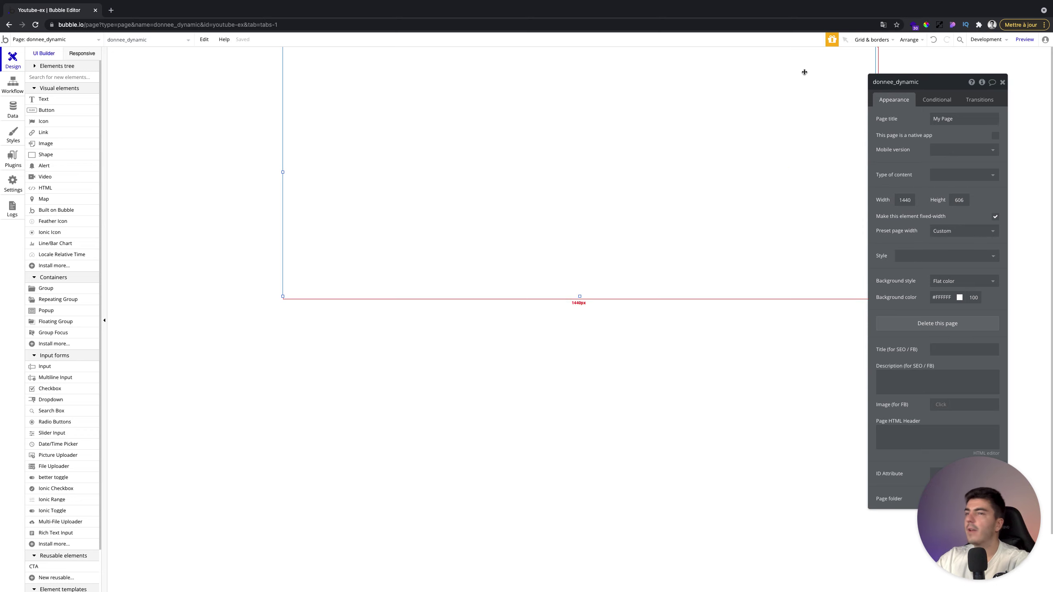
click(1004, 83)
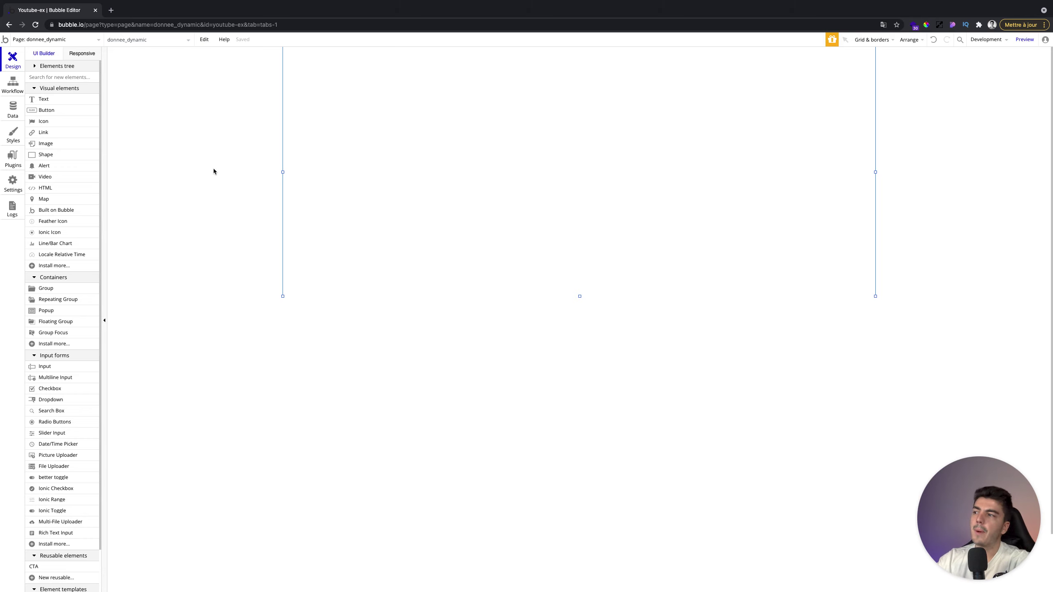
- Draw a repeating group about 966 by 285 px in the upper middle of the page
click(66, 301)
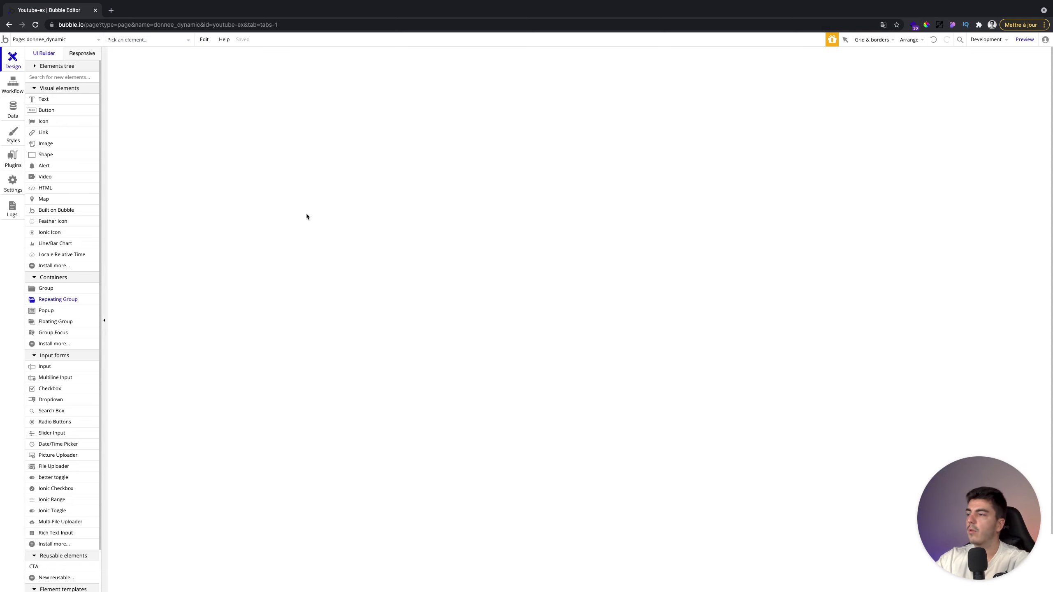
mouse_move(383, 91)
mouse_down()
mouse_move(699, 172)
mouse_move(790, 205)
mouse_move(782, 209)
mouse_up()
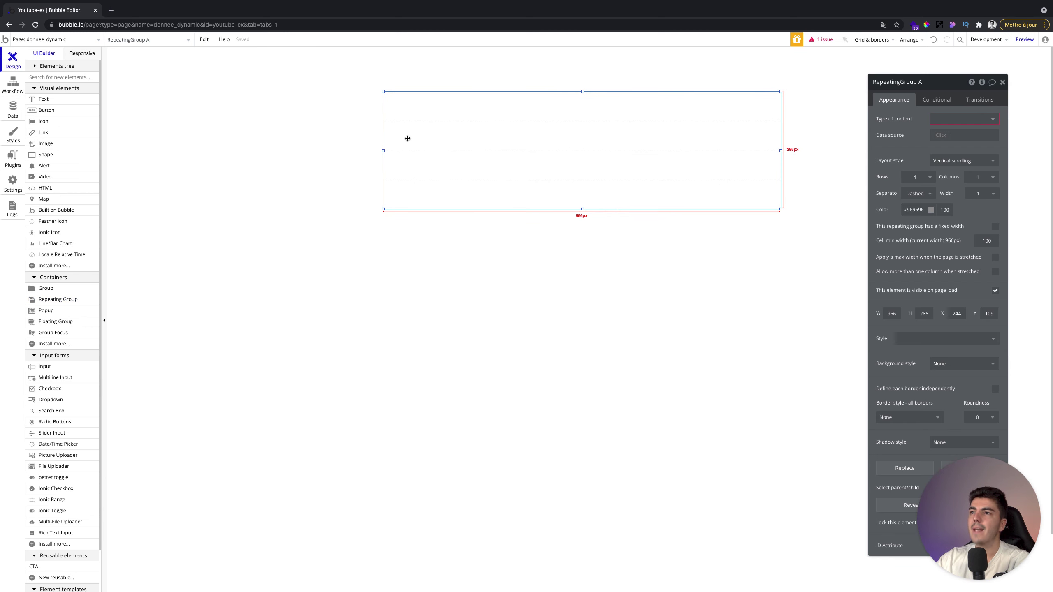
click(319, 134)
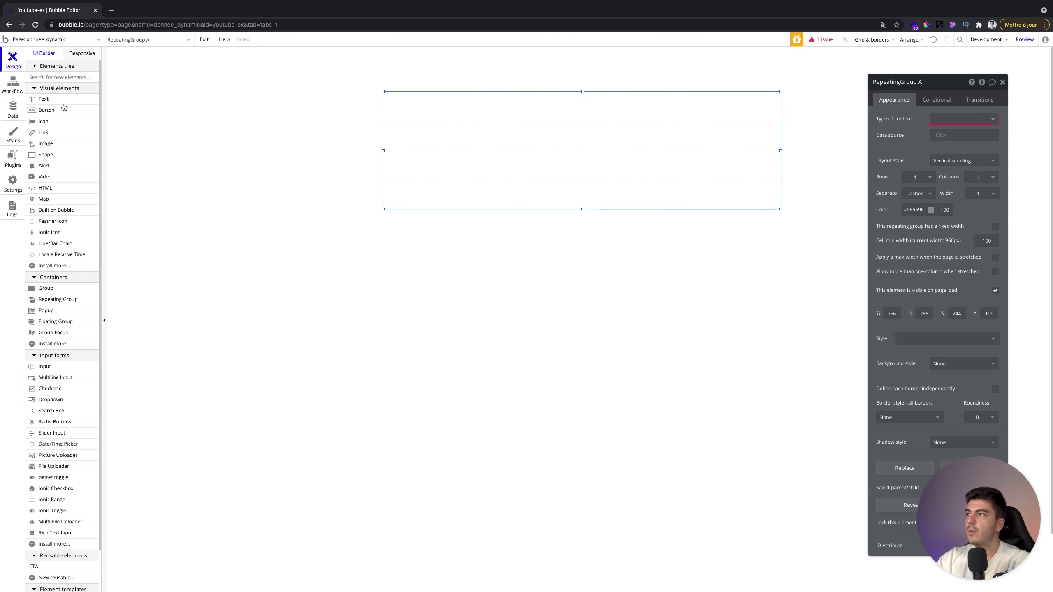
- Place a trial button in the first row of the repeating group and delete it again
click(44, 110)
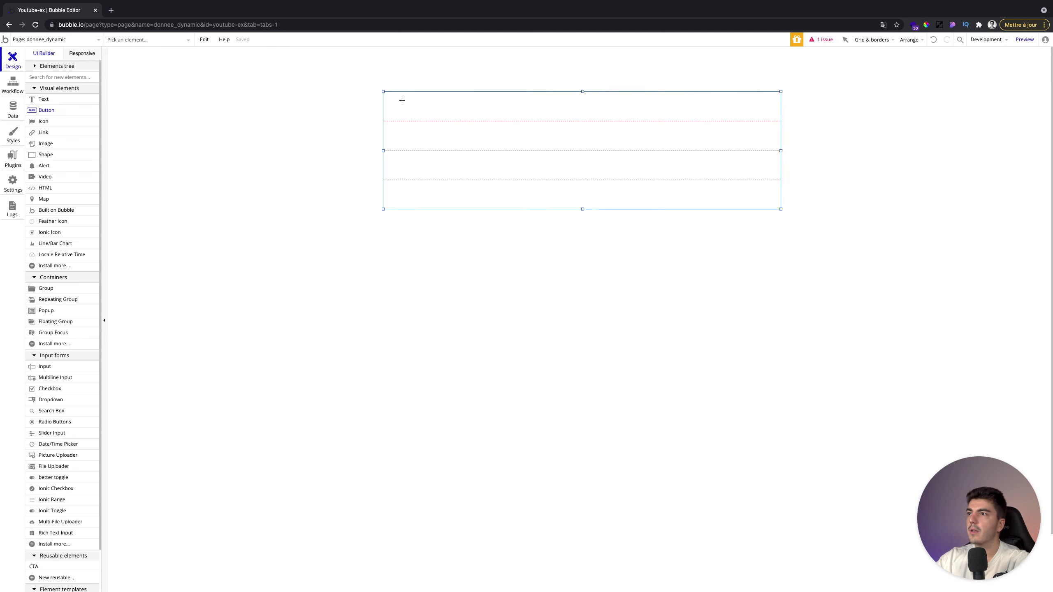
click(402, 101)
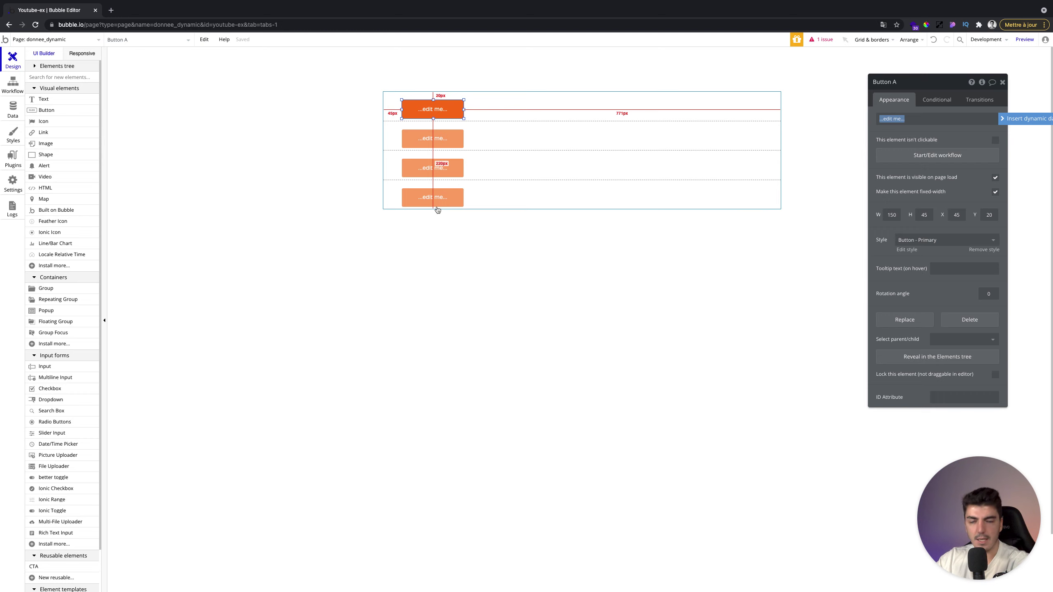
click(431, 115)
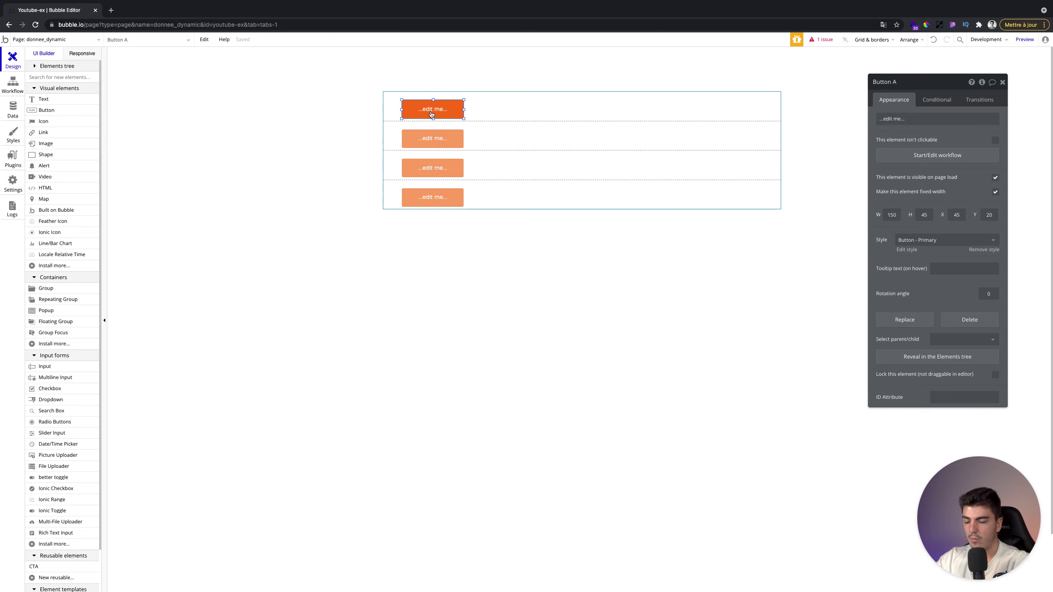
key(Delete)
double_click(432, 114)
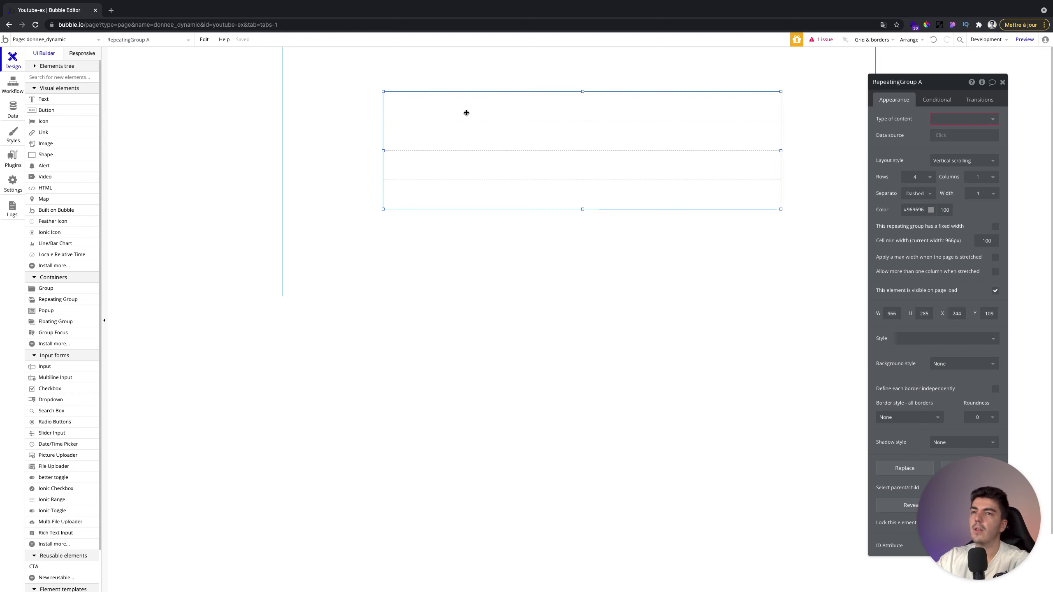
- Center the repeating group horizontally on the page and set its type of content to User
drag(468, 113, 465, 113)
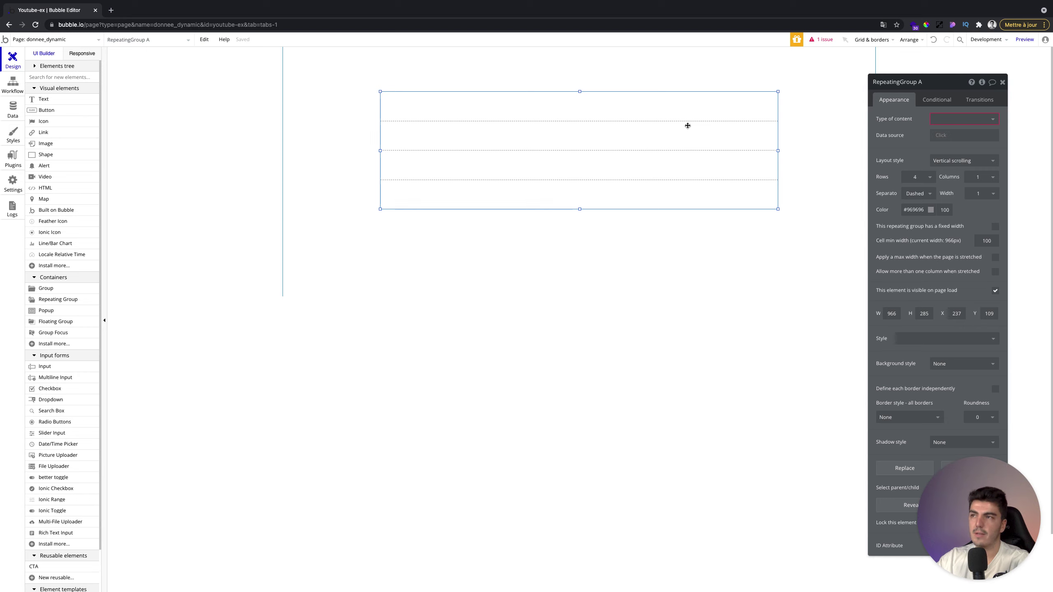
click(937, 119)
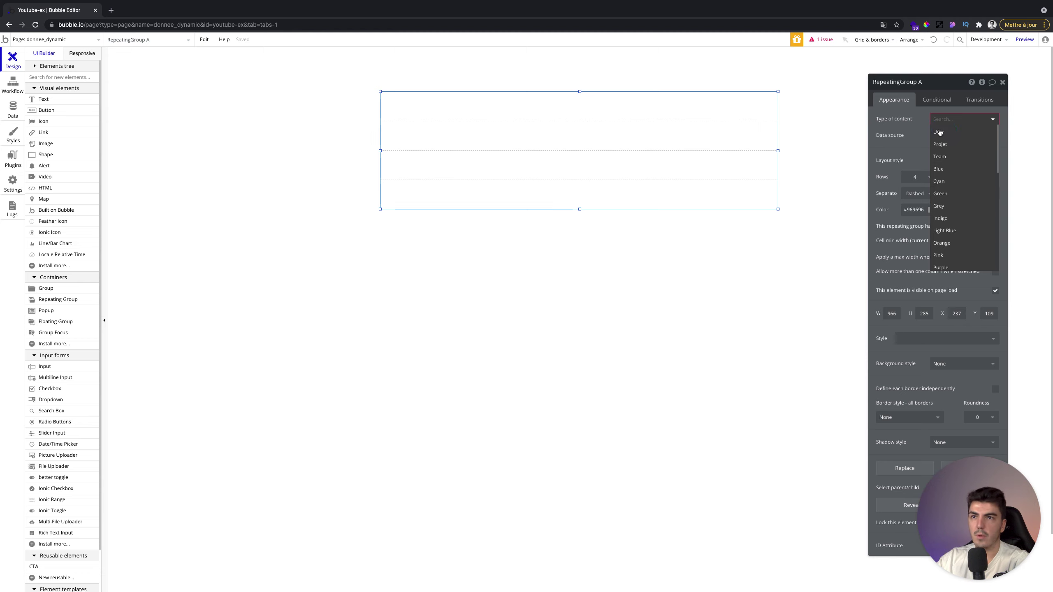
click(943, 132)
drag(925, 130, 857, 127)
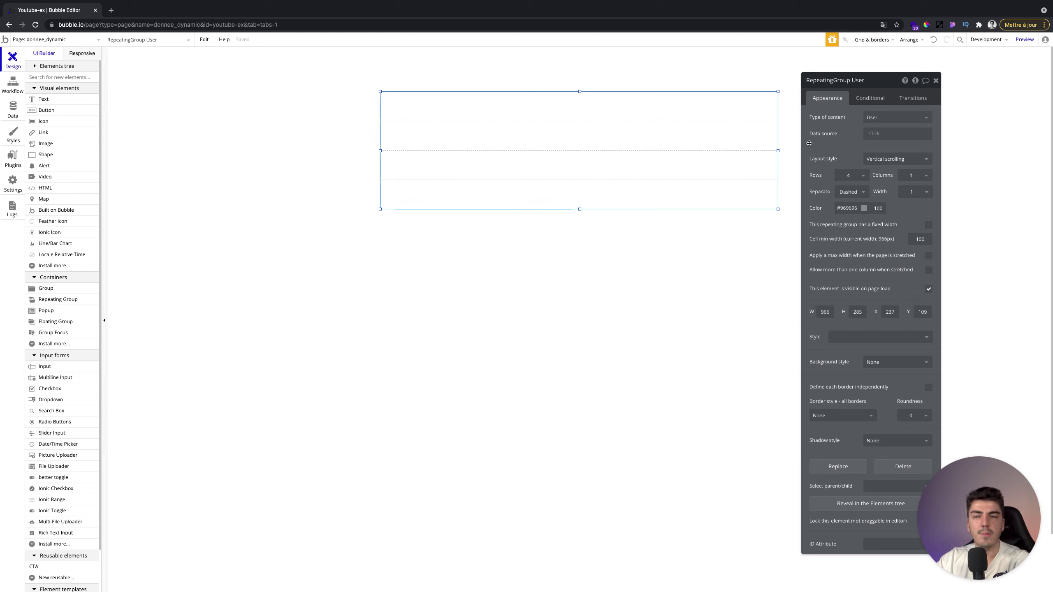
drag(826, 137, 822, 137)
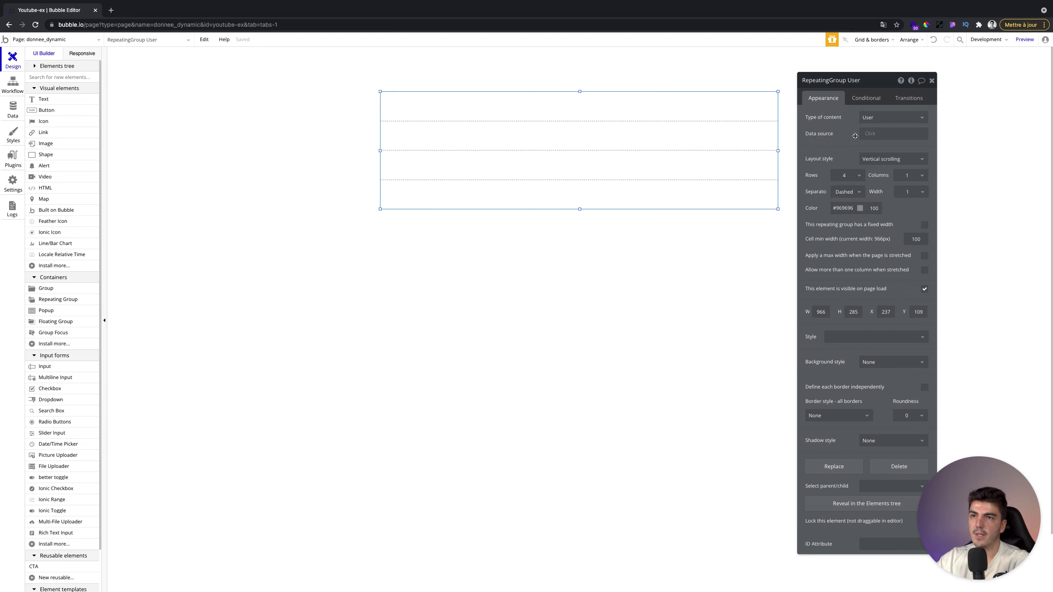
- Set the repeating group's data source to a search for type User
click(868, 134)
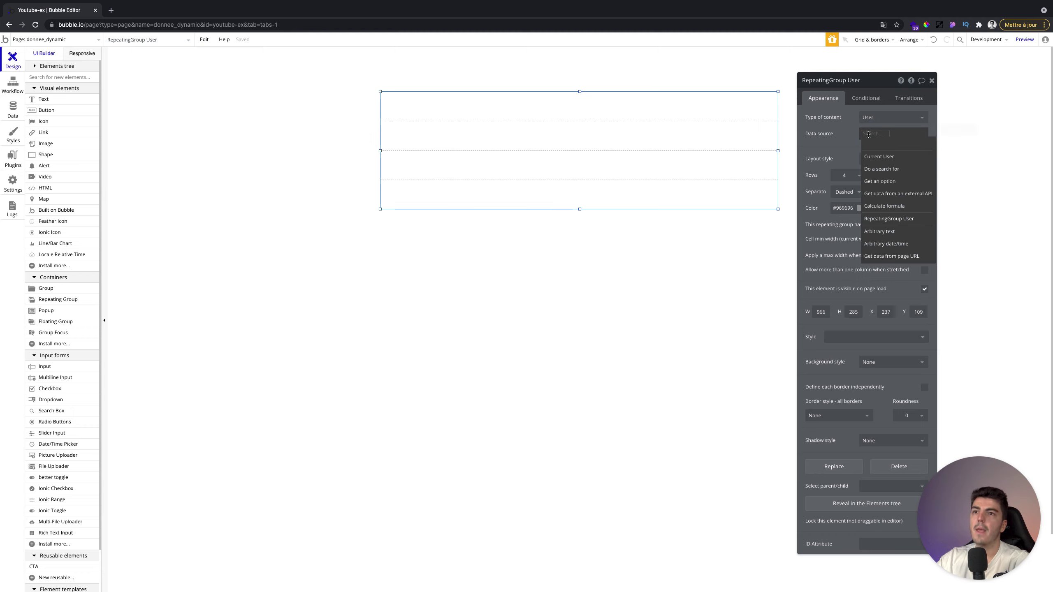
click(885, 170)
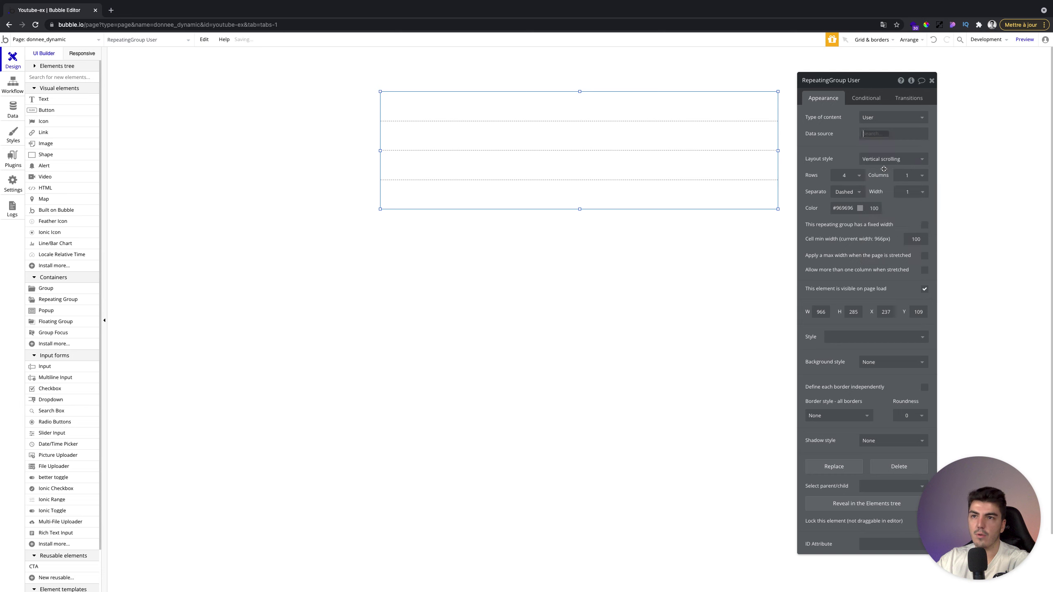
click(756, 103)
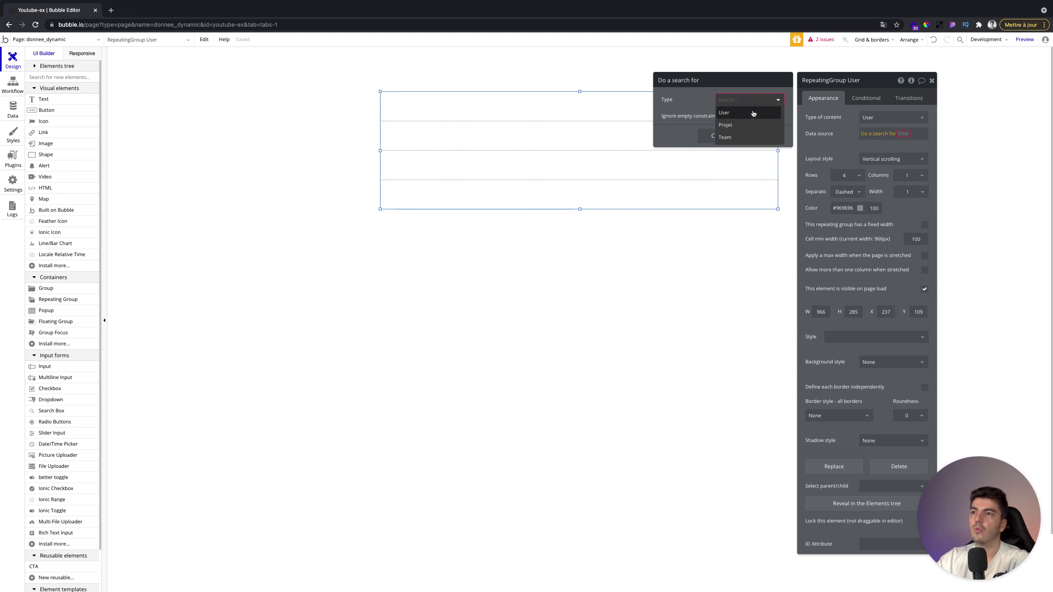
click(753, 112)
click(705, 105)
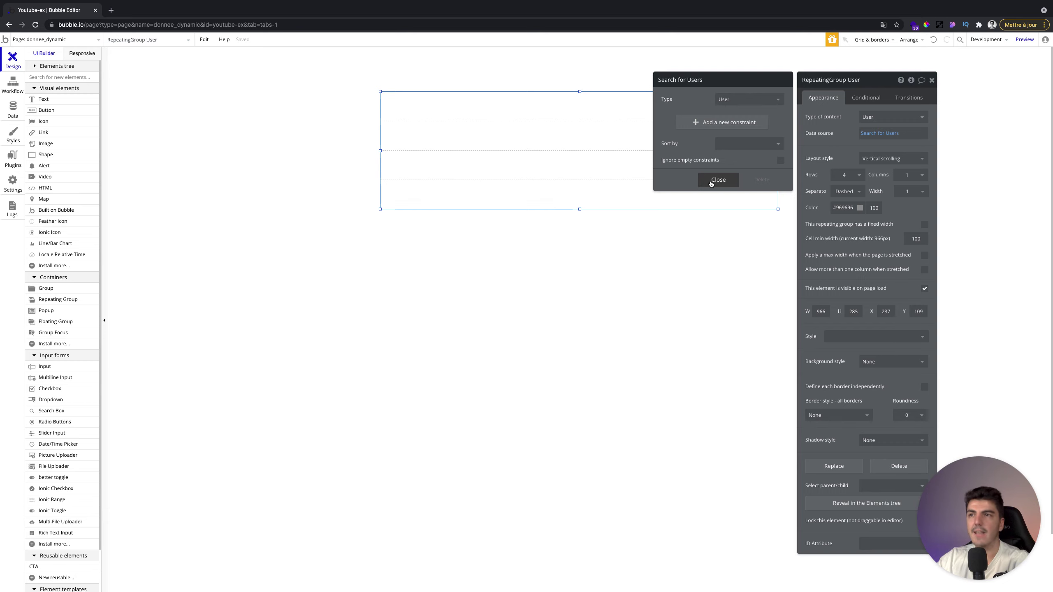
- Add a constraint to the user search requiring Statut = Employé
click(705, 130)
click(680, 129)
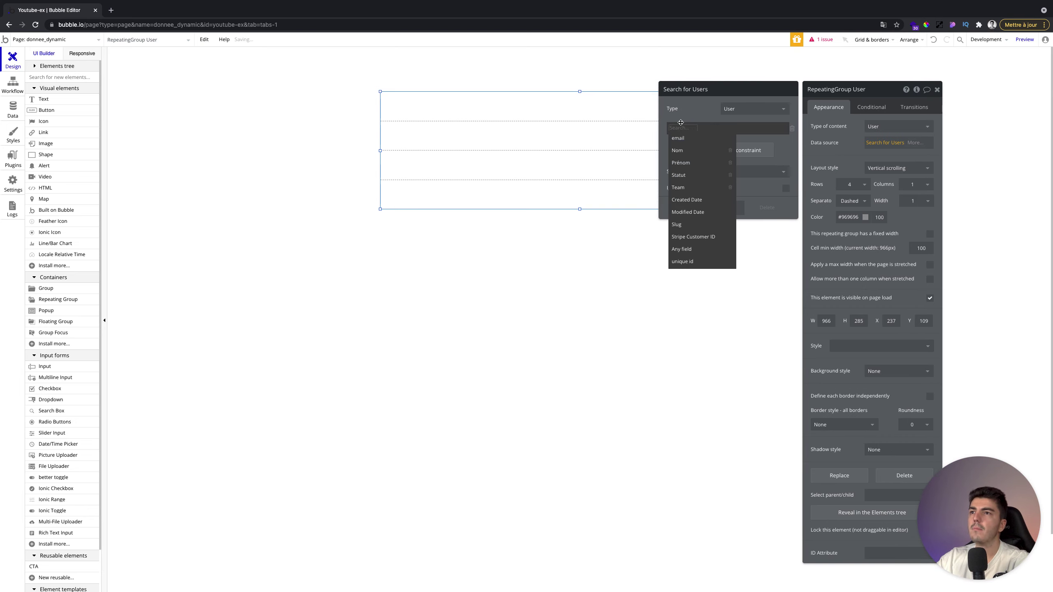
click(694, 177)
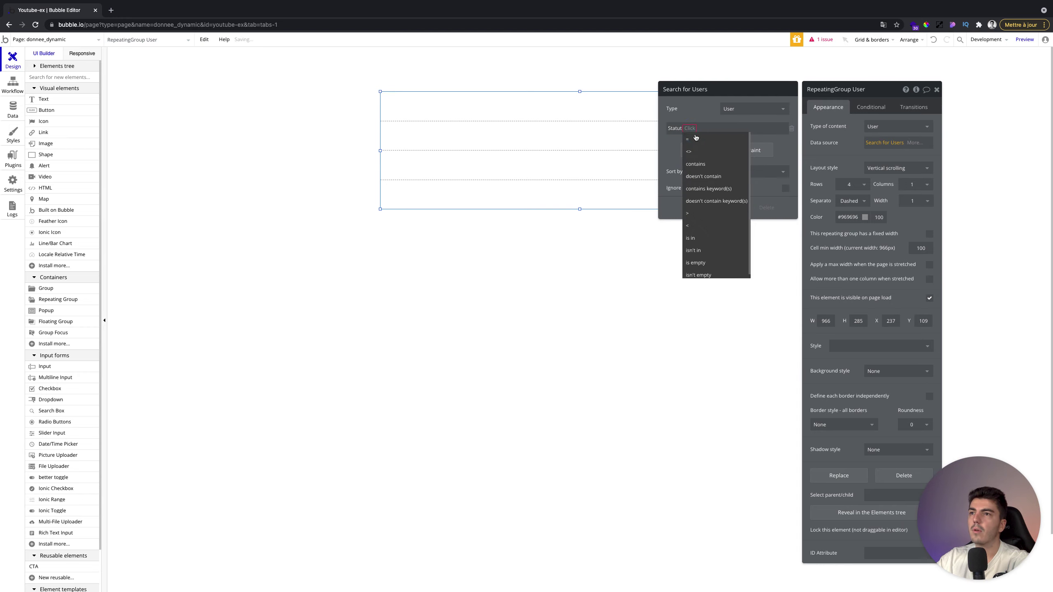
click(696, 138)
text(E)
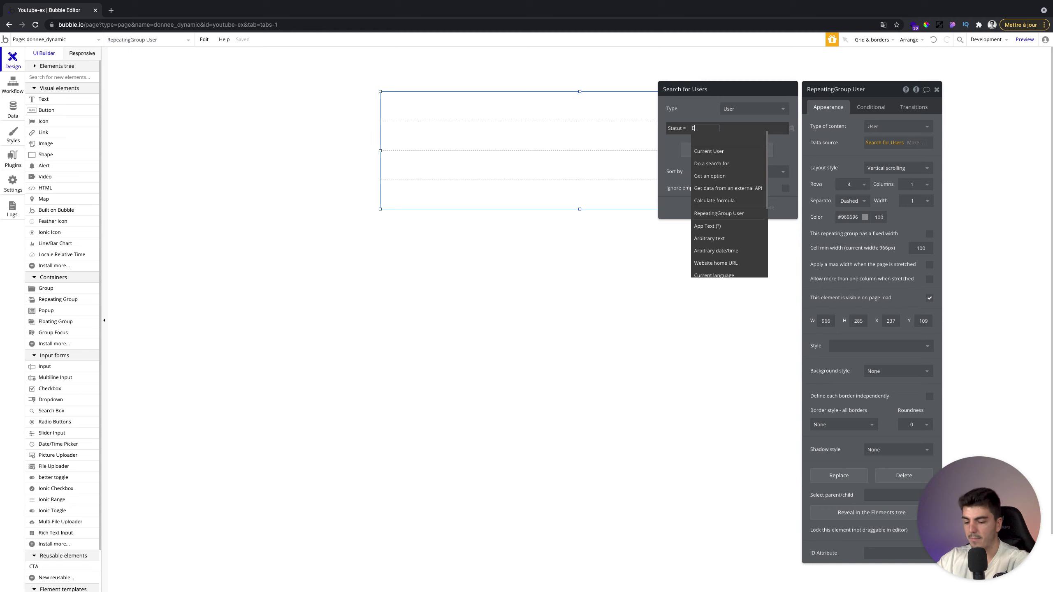
text(mployé)
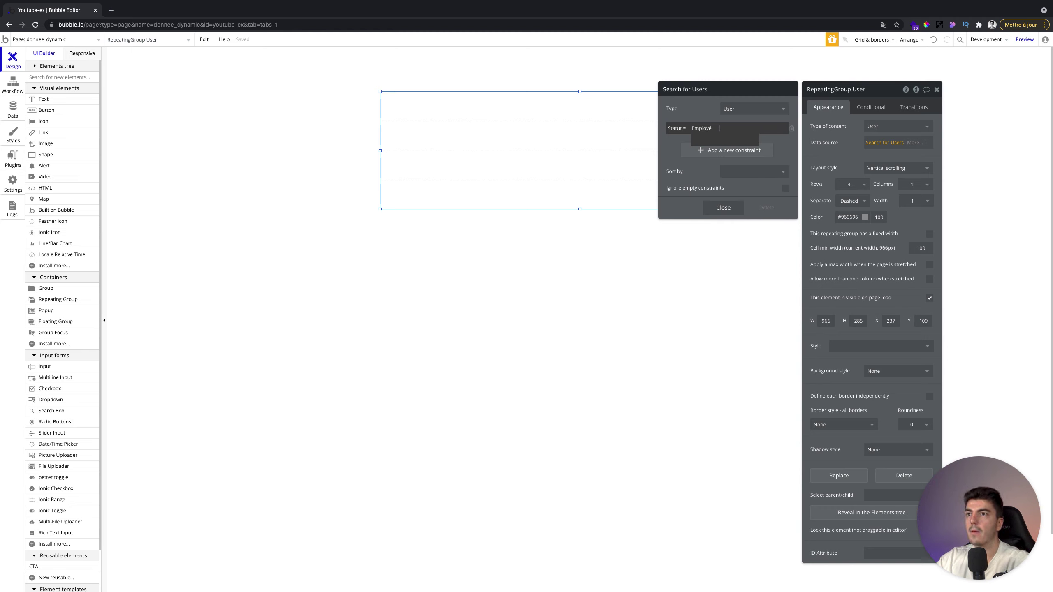
key(BackSpace)
key(BackSpace)
key(BackSpace)
key(BackSpace)
key(BackSpace)
key(BackSpace)
key(BackSpace)
text(Employé)
click(706, 116)
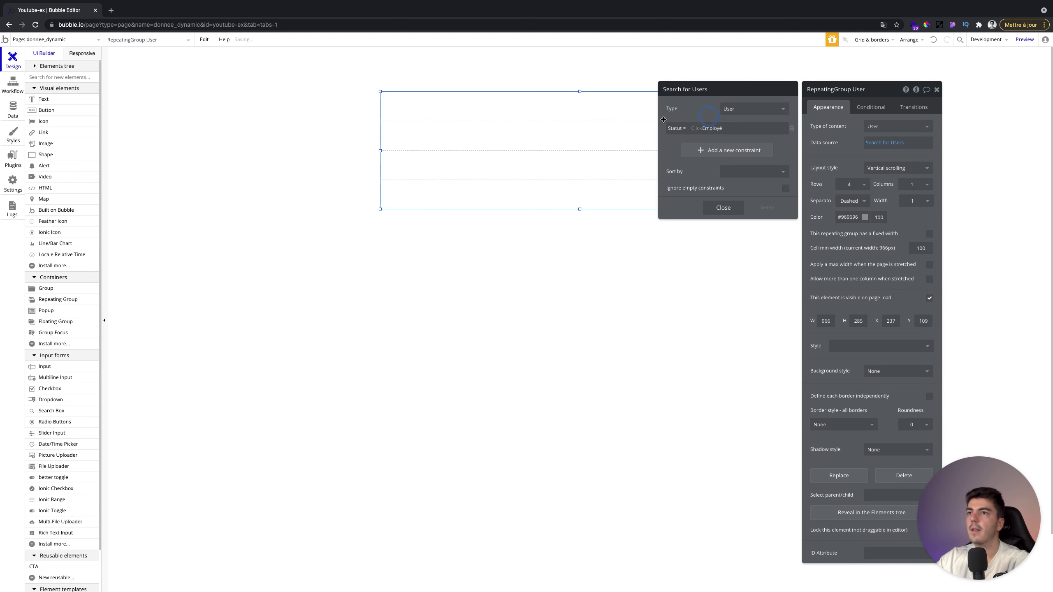
- Check the Statut values of all users in the app data and return to the page design
click(16, 111)
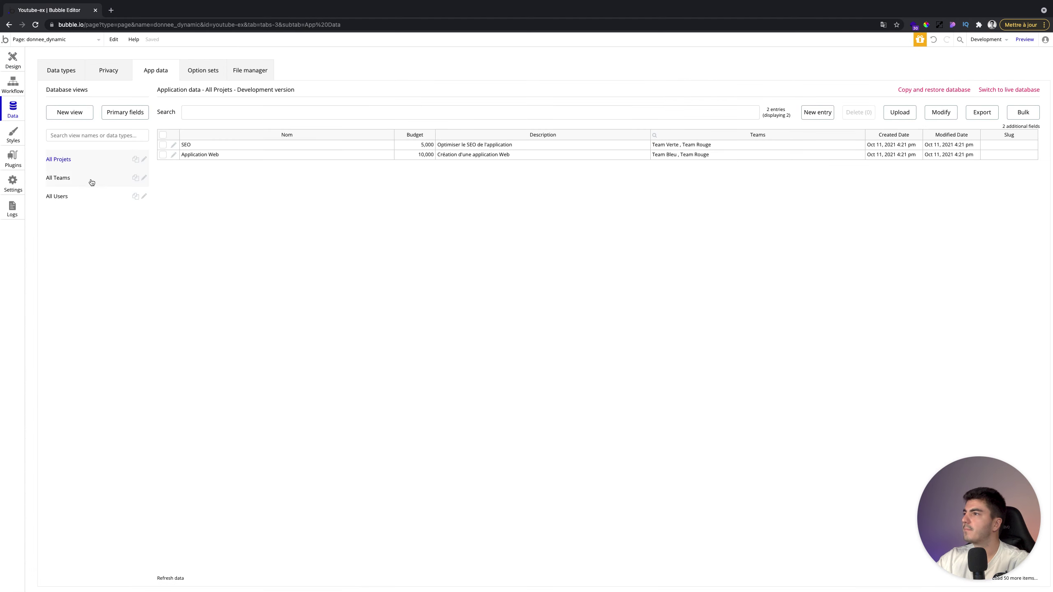
click(83, 196)
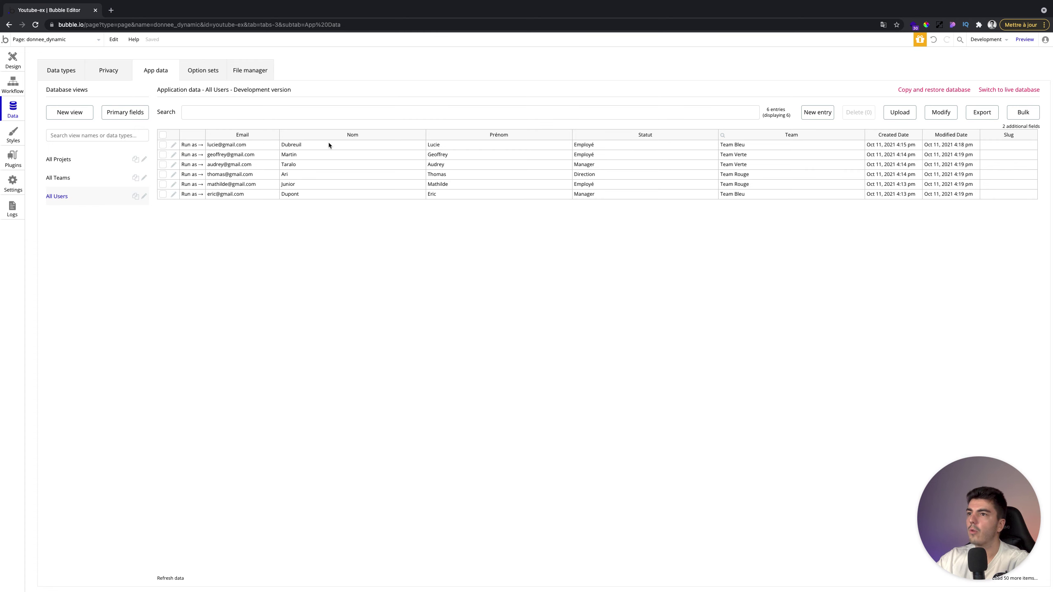
click(12, 61)
- Preview the donnee_dynamic page in the browser and return to the repeating group in the editor
click(772, 128)
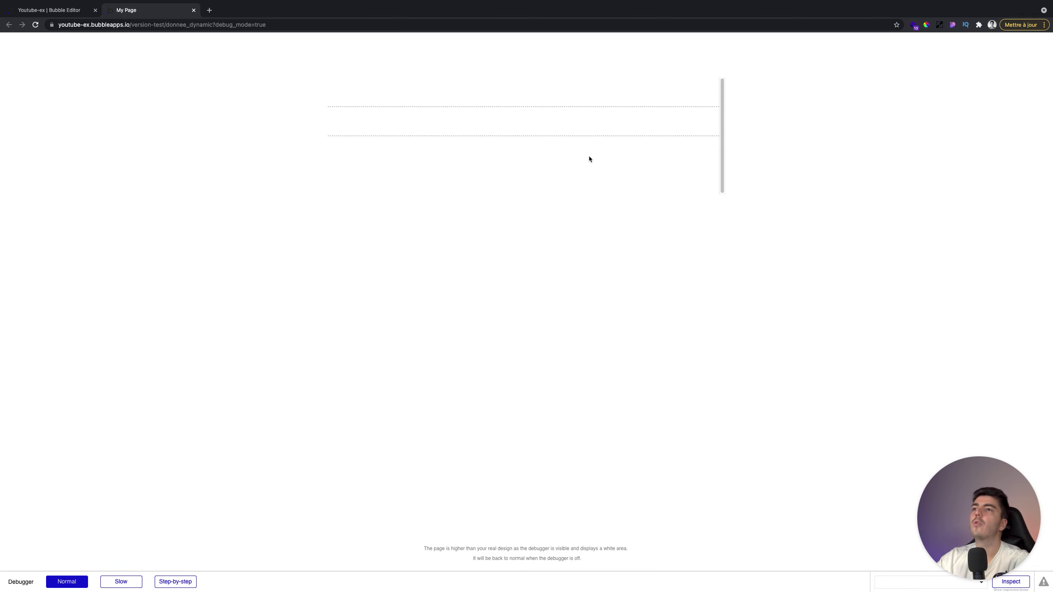
click(70, 11)
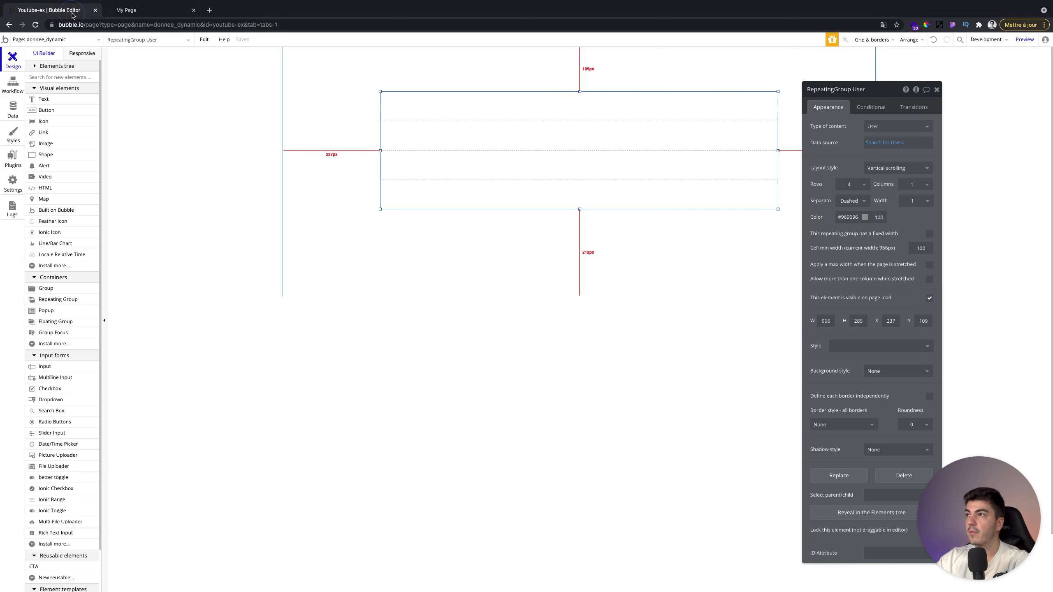
click(458, 133)
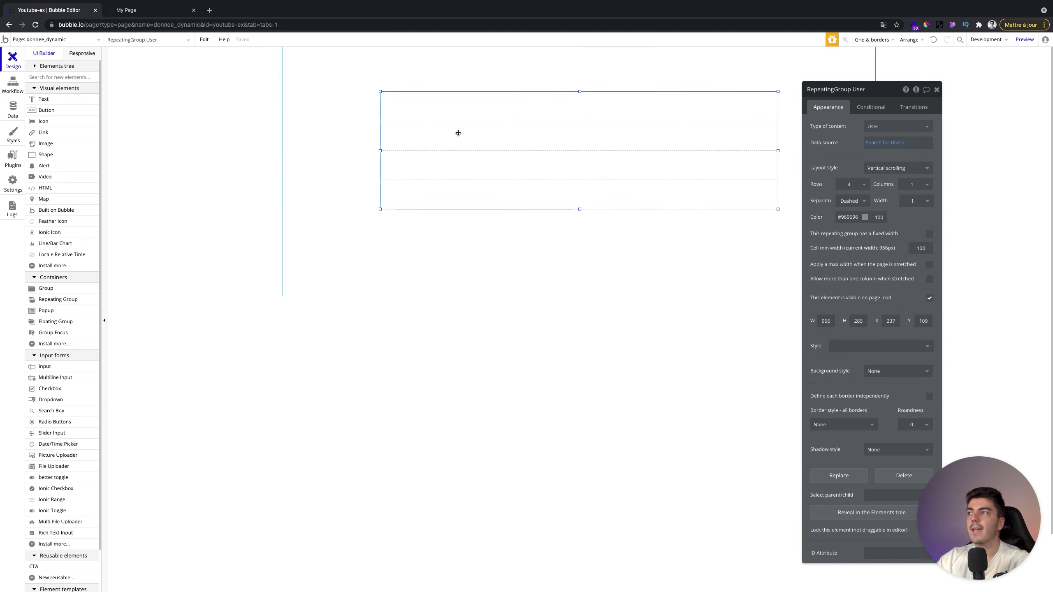
- Place a text element about 169 by 30 in the repeating group's first cell and apply the style C - Text - 16 - Bold - Dark
click(311, 118)
click(60, 102)
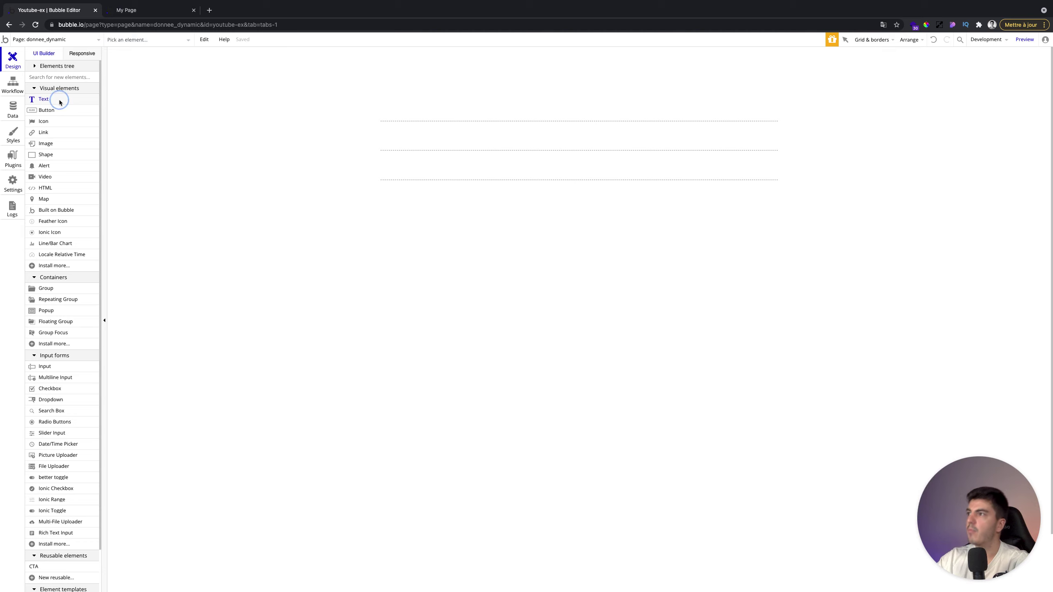
drag(393, 102, 461, 112)
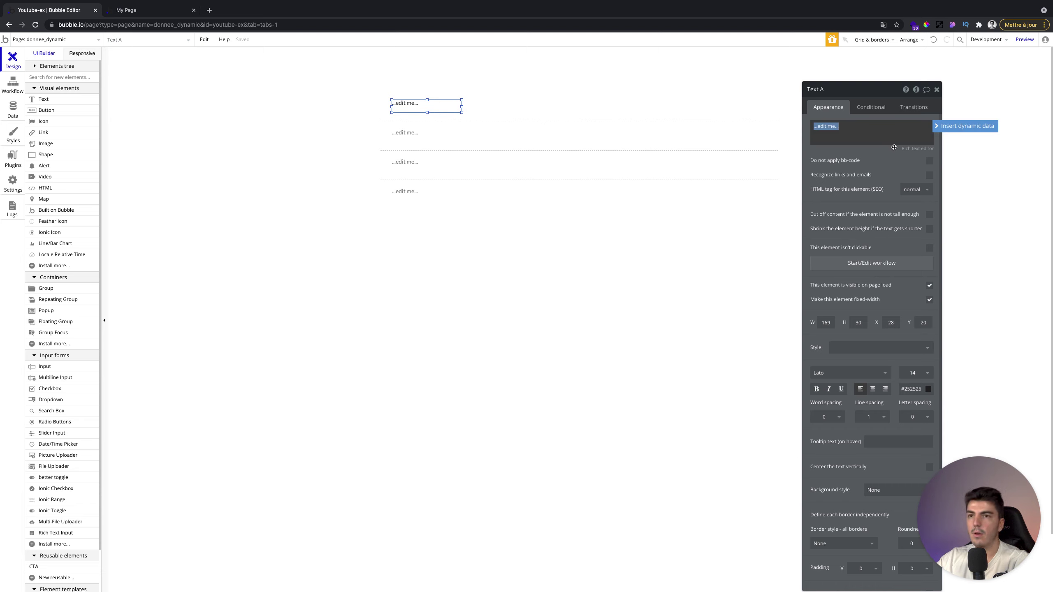
click(863, 350)
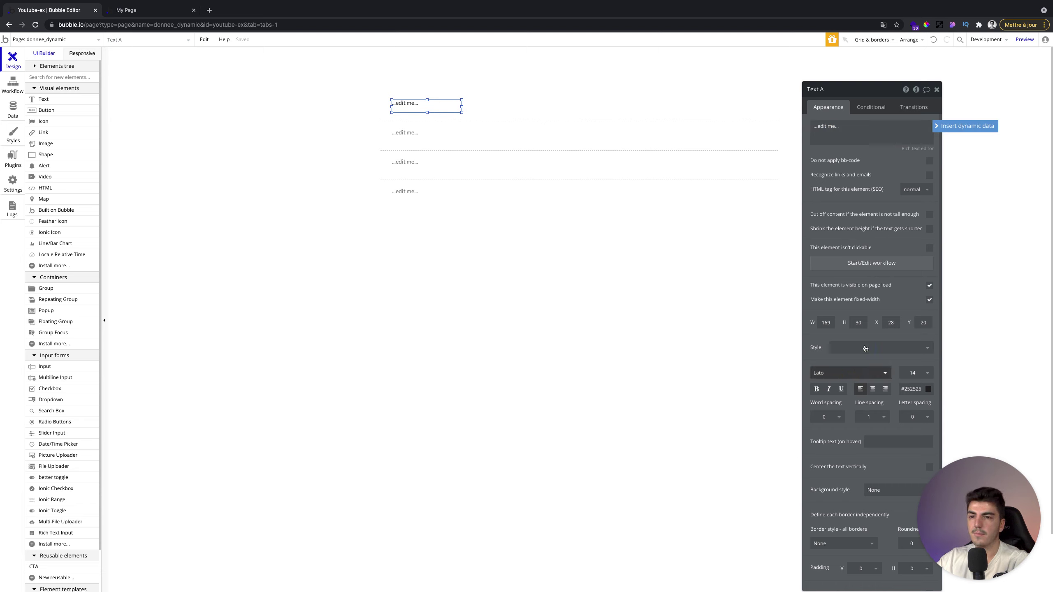
click(865, 349)
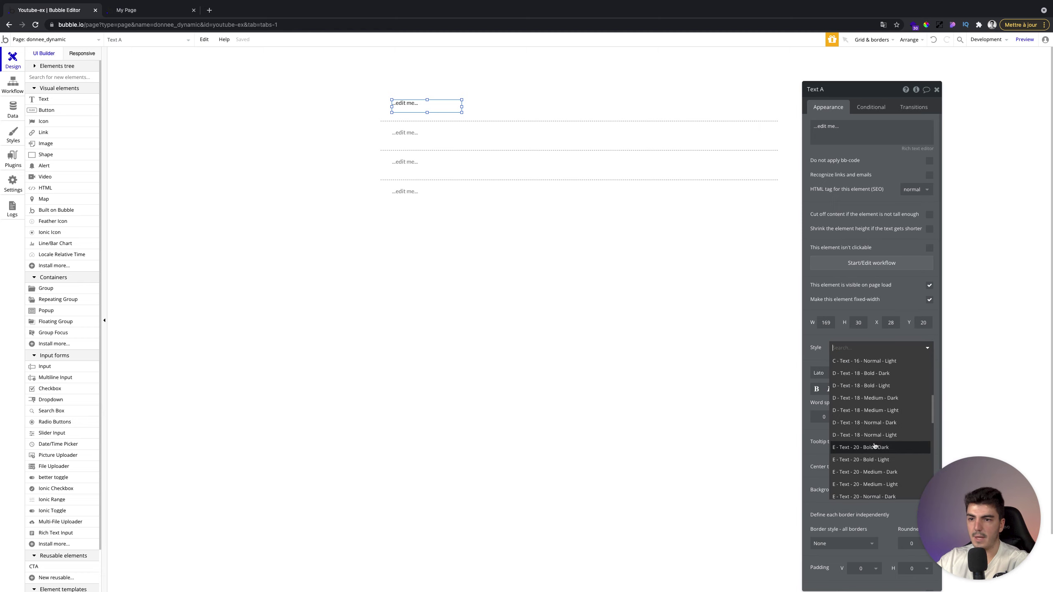
scroll(875, 400, up, 2)
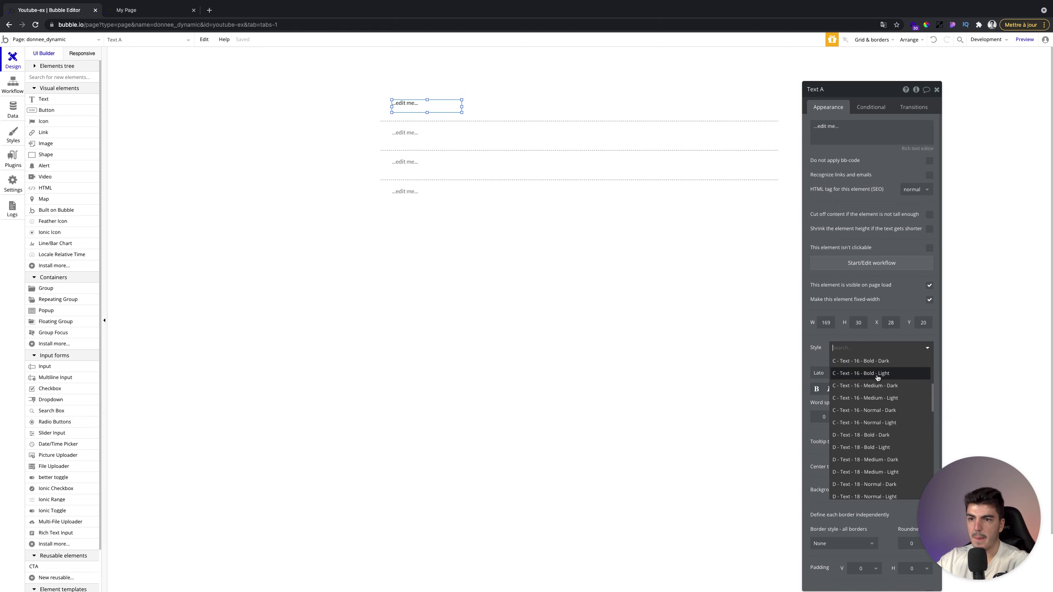
click(887, 360)
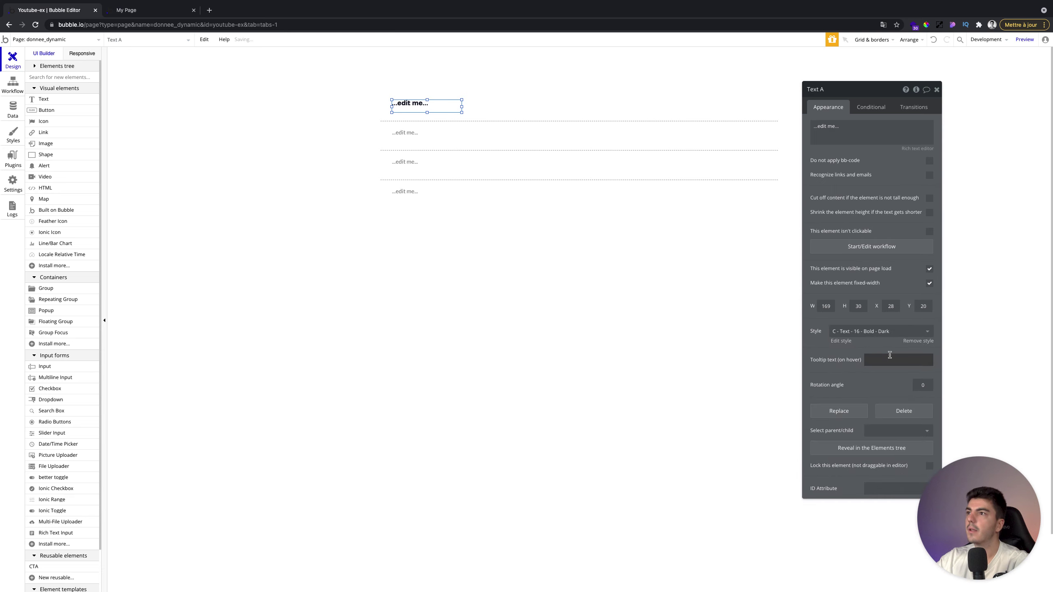
- Review the constraint of the user search that feeds the repeating group
triple_click(847, 136)
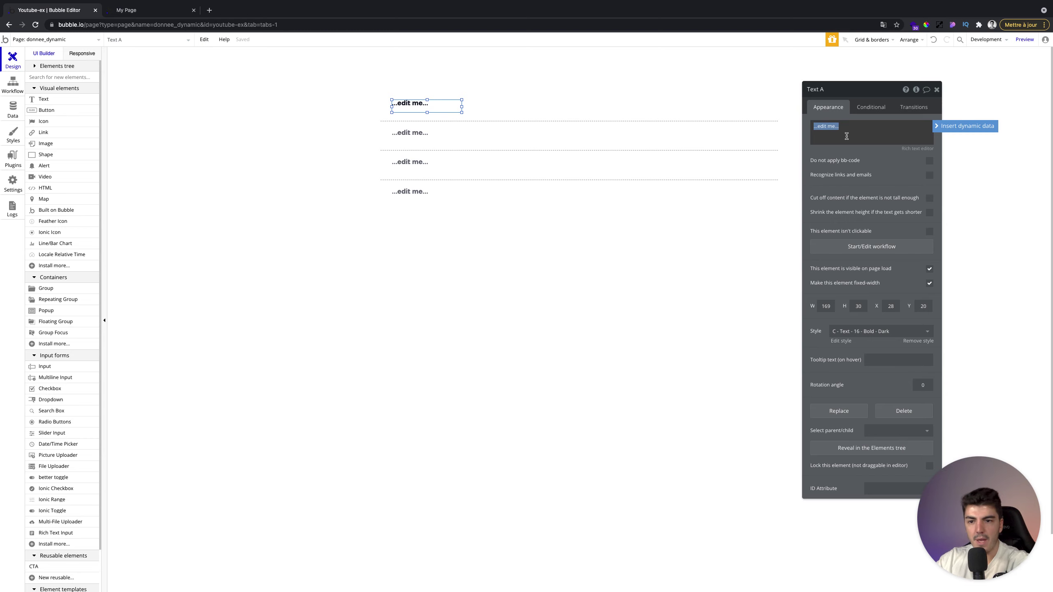
click(662, 142)
click(895, 143)
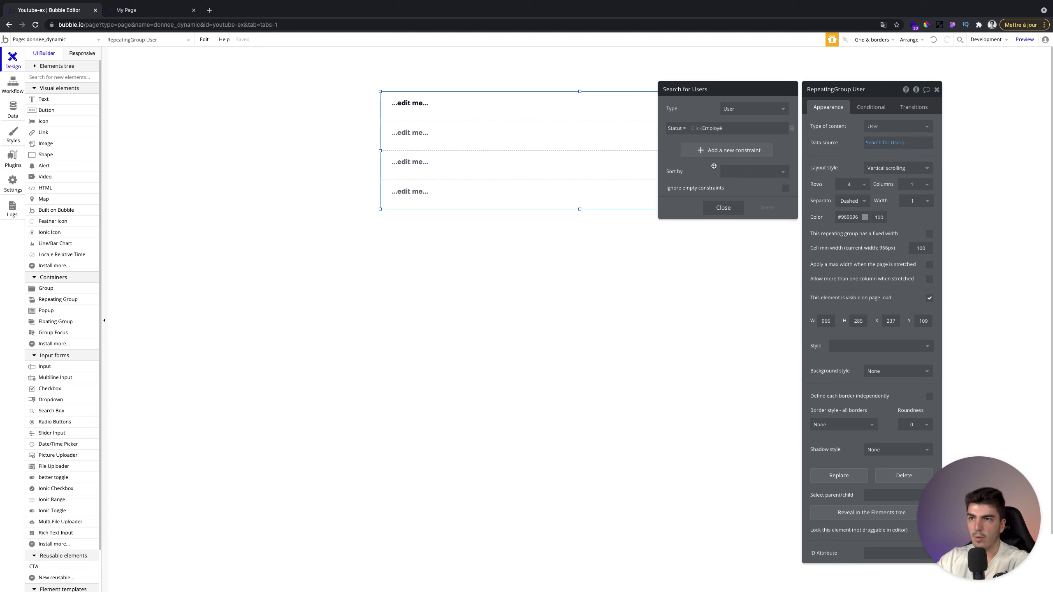
click(724, 208)
- Compare the page preview with the Statut values of all users in the app data and return to the page design
click(158, 10)
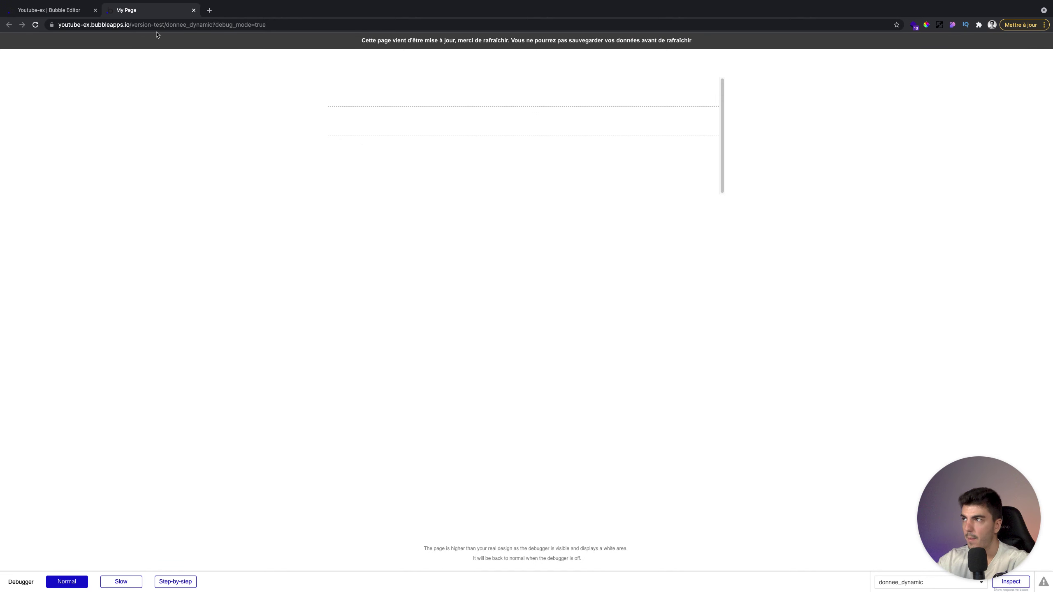
click(66, 12)
click(13, 106)
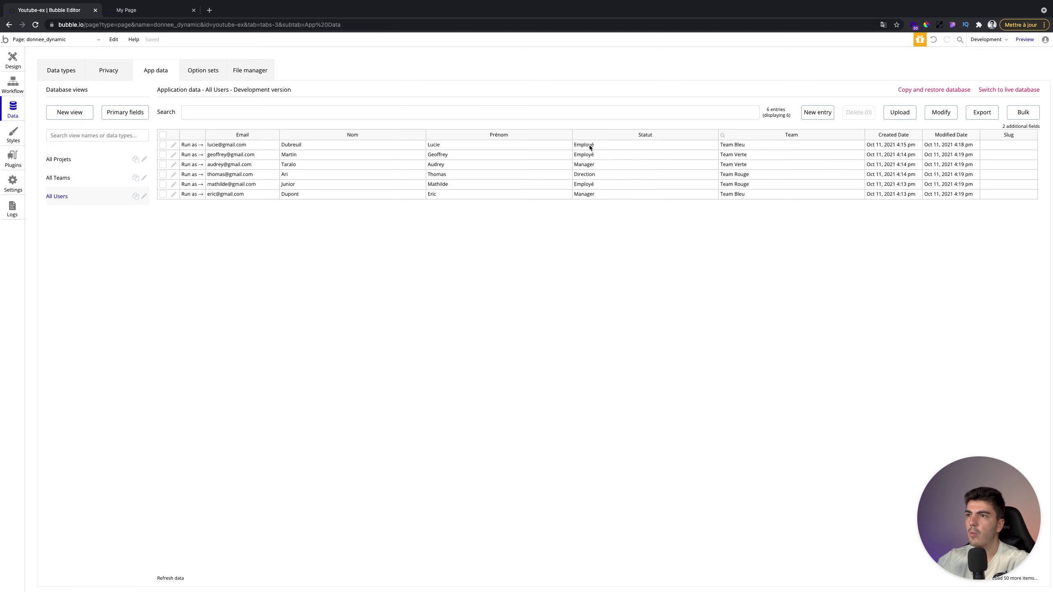
click(156, 10)
click(58, 10)
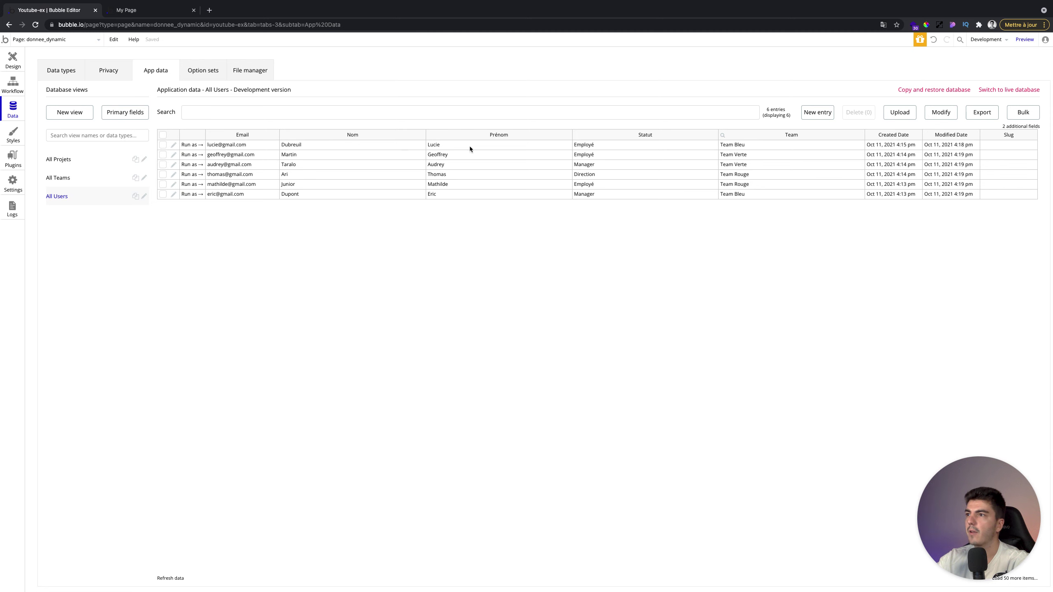
click(2, 70)
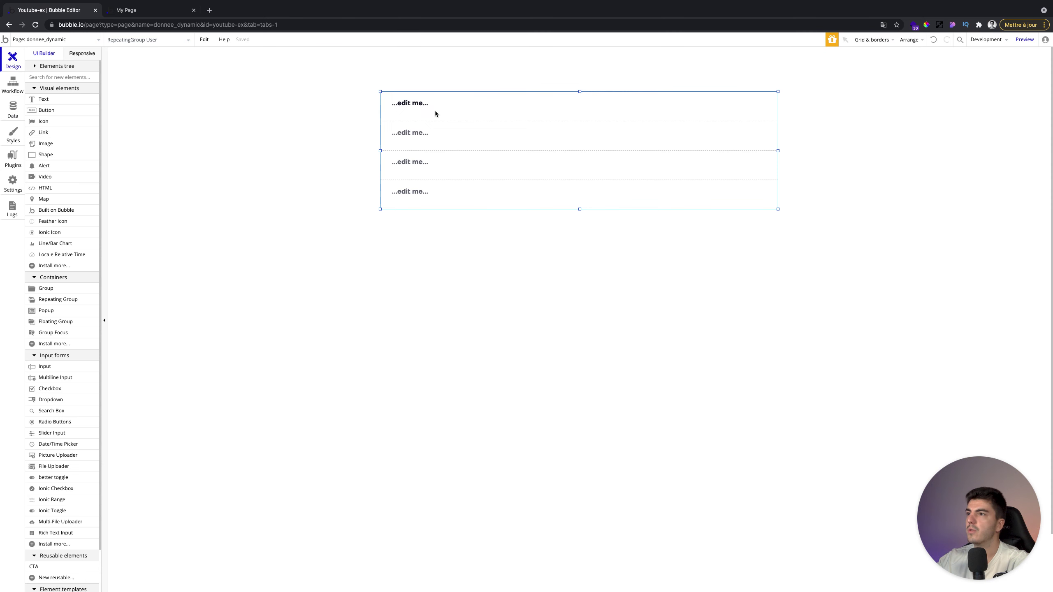
- Try a fixed first name in the repeating group's text element and clear the text content
click(421, 111)
click(419, 109)
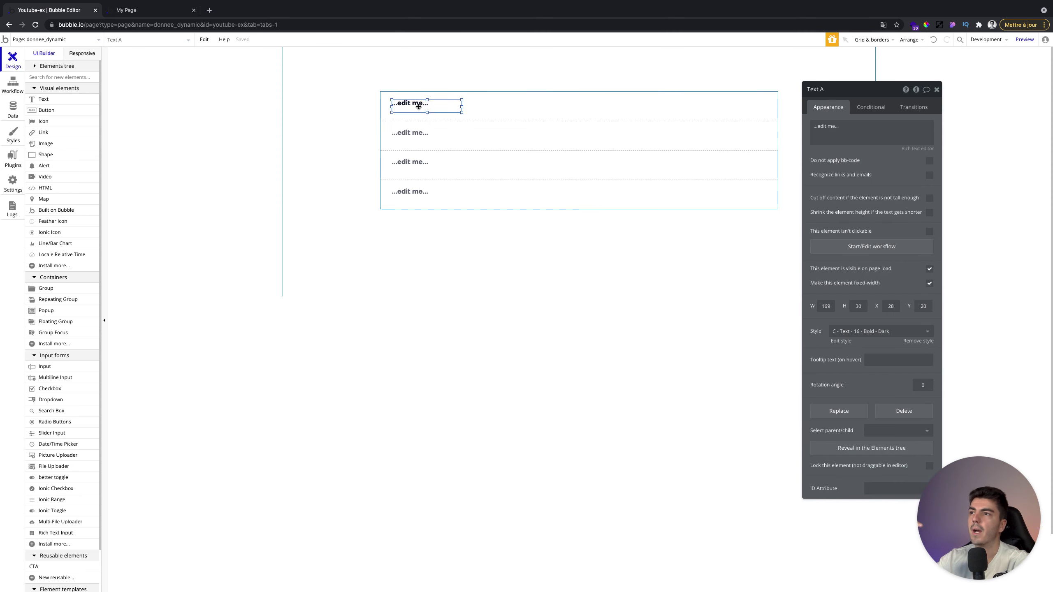
click(815, 126)
key(ctrl+a)
key(BackSpace)
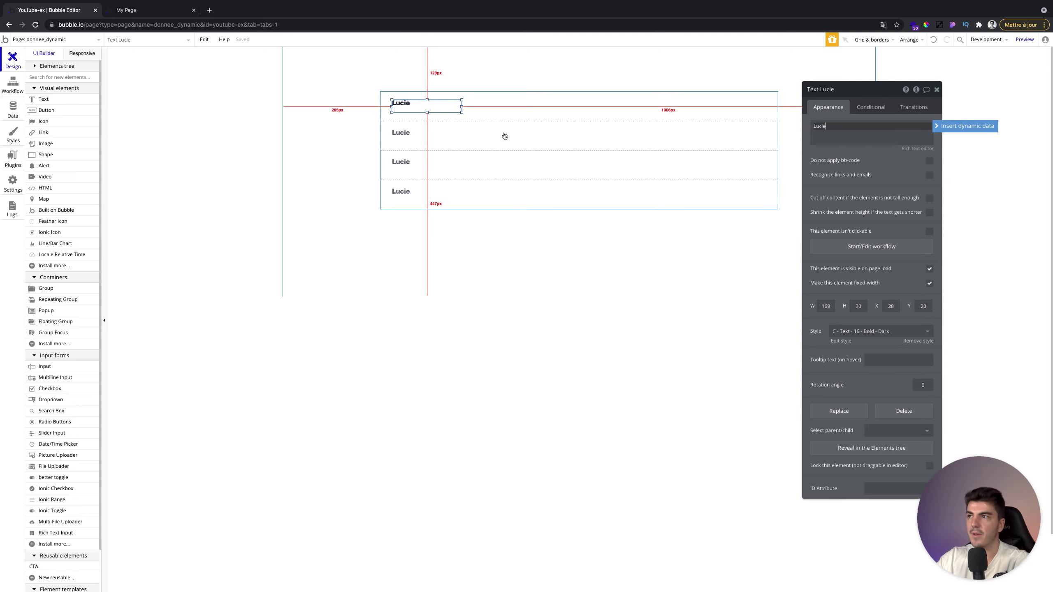
key(ctrl+a)
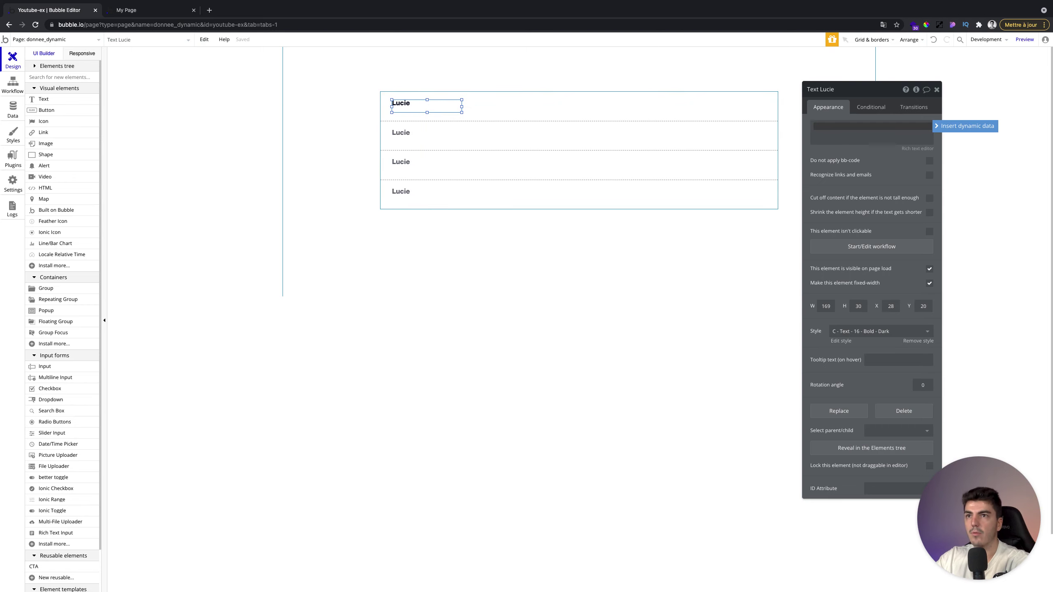
key(BackSpace)
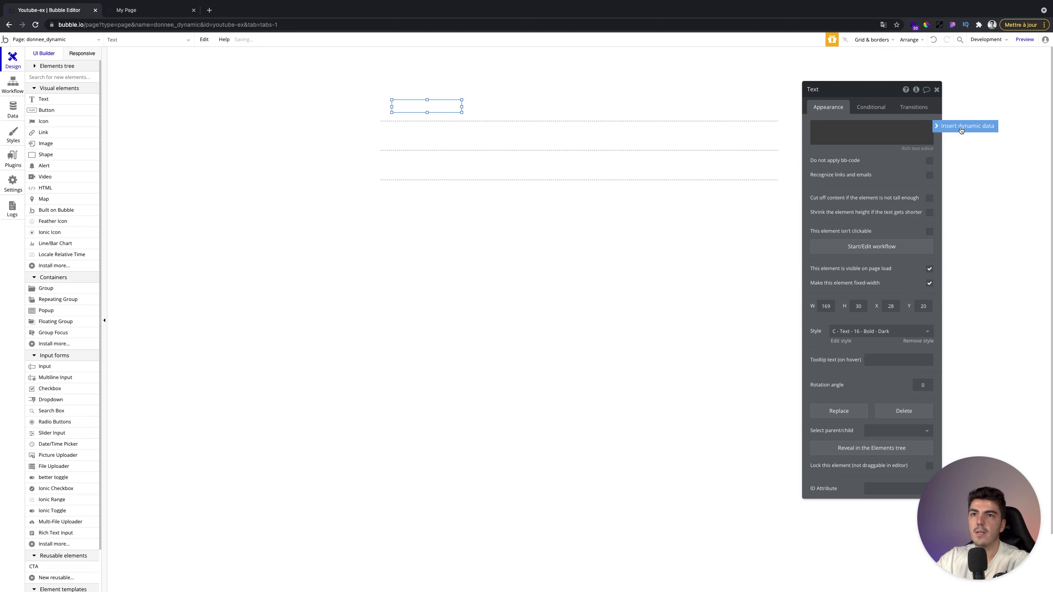
- Insert Current cell's User as dynamic data in the empty text element, consulting the users' app data
click(961, 130)
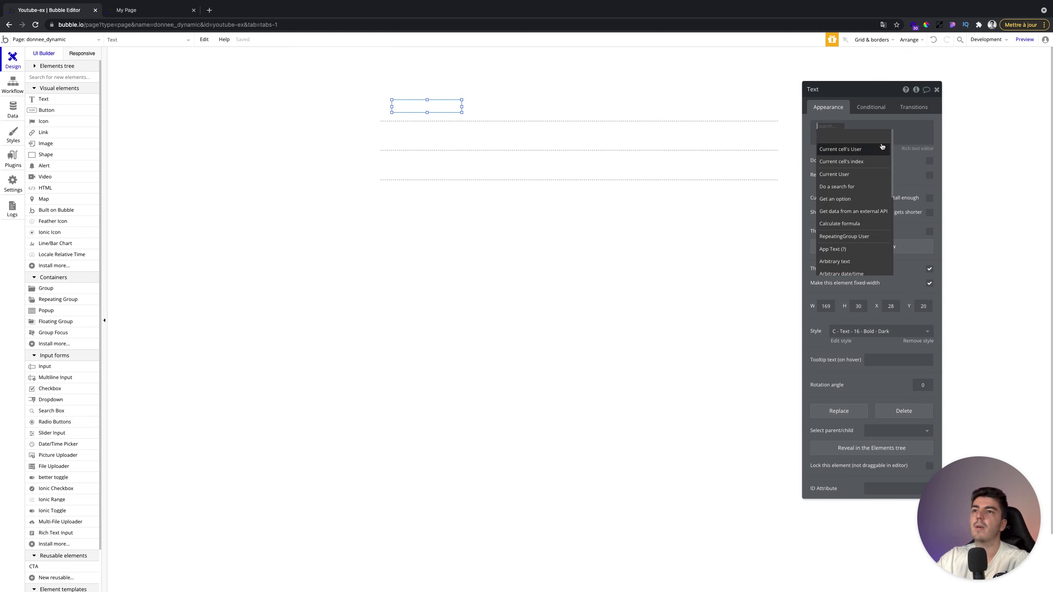
click(12, 111)
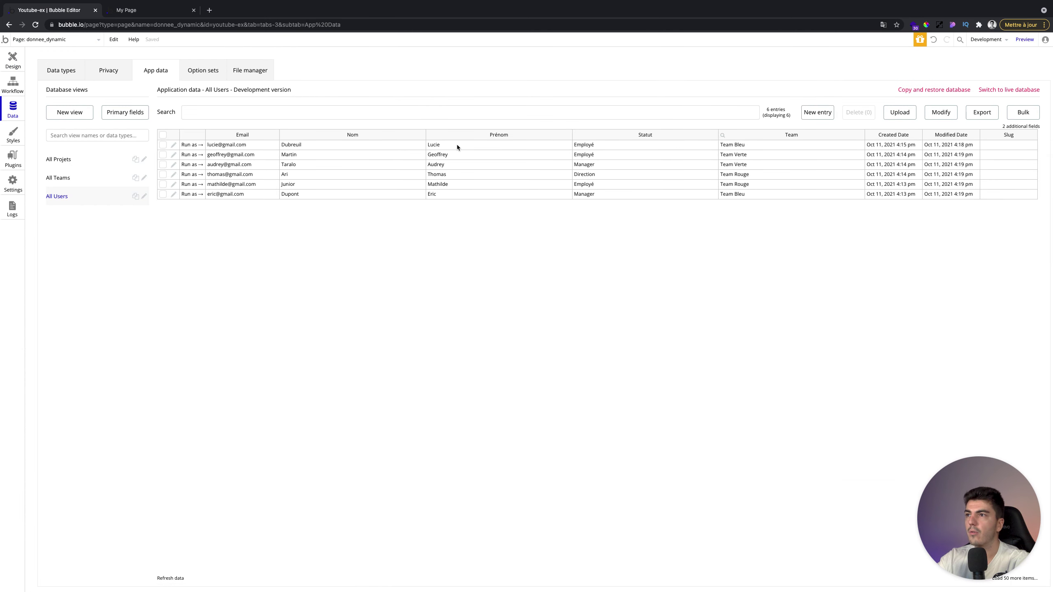
click(13, 60)
click(438, 105)
click(815, 126)
click(834, 149)
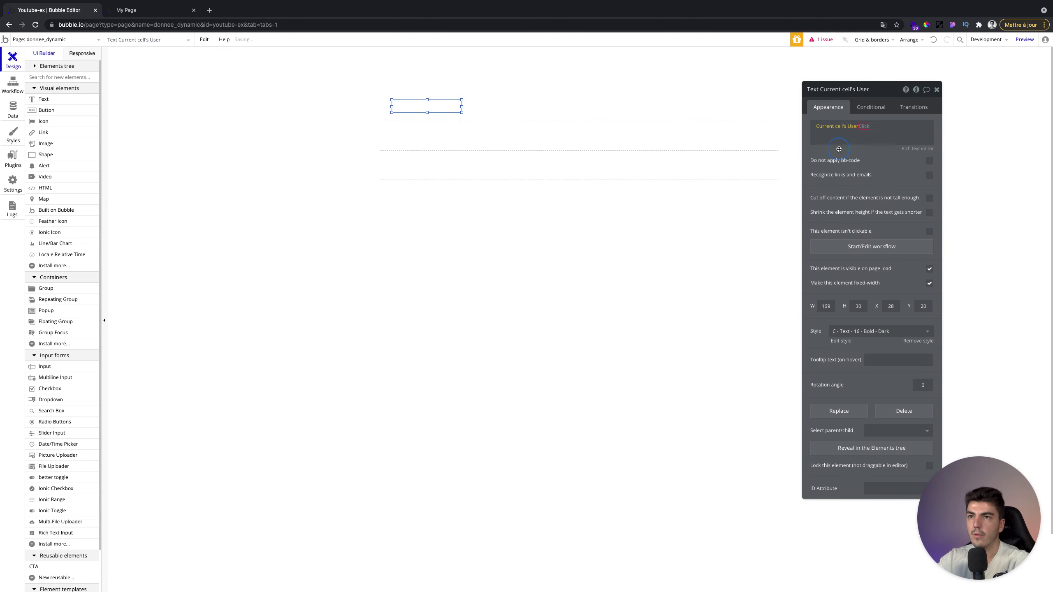
- Extend the text's dynamic expression with the Prénom field after checking the user fields in the app data
click(12, 109)
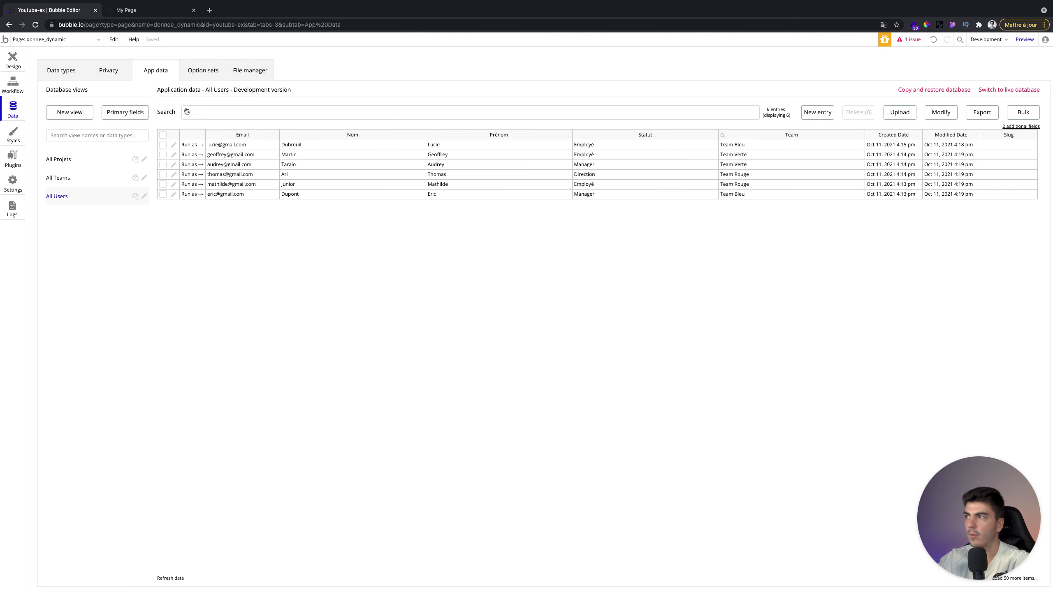
click(12, 59)
click(865, 127)
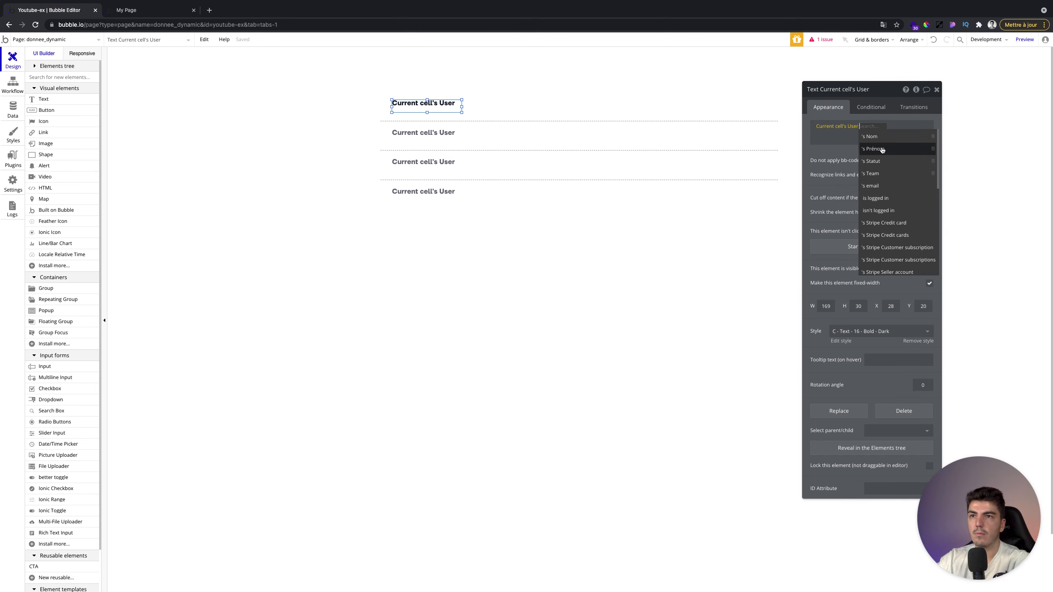
click(883, 150)
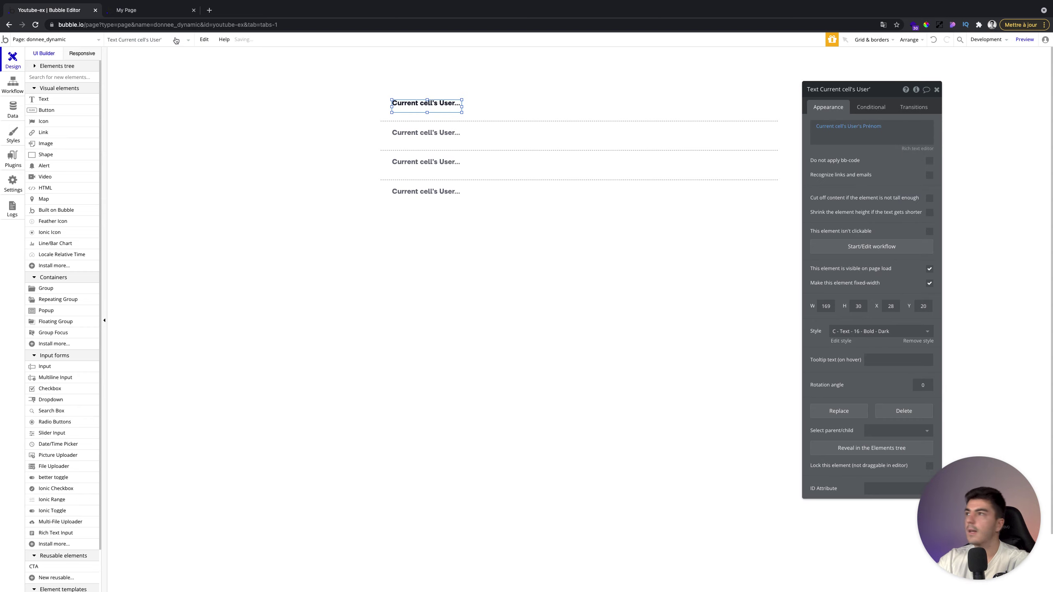
- Refresh the page preview and check the first names displayed in the repeating group
click(141, 10)
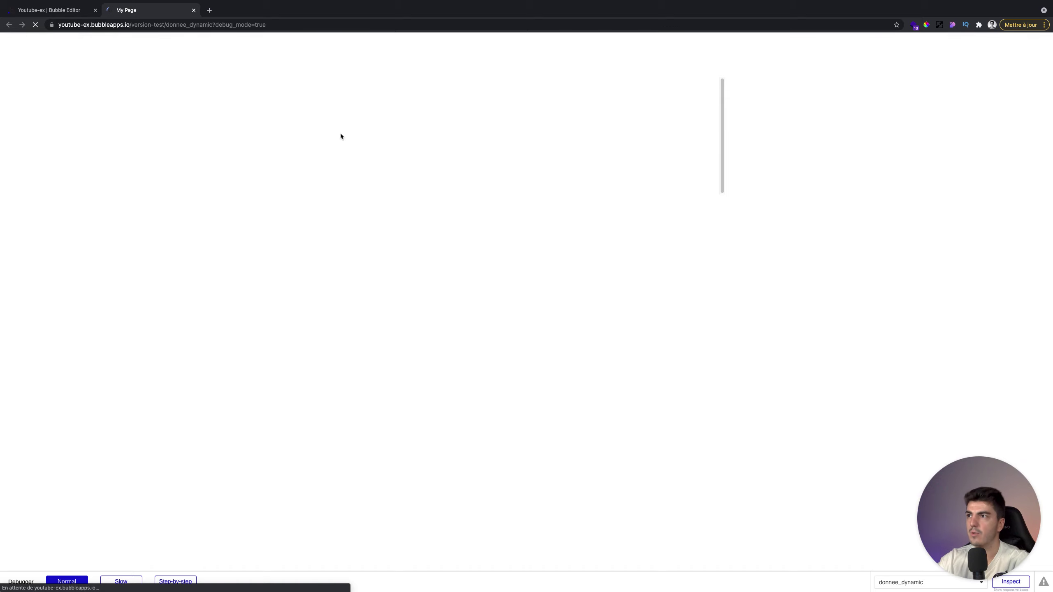
mouse_move(344, 99)
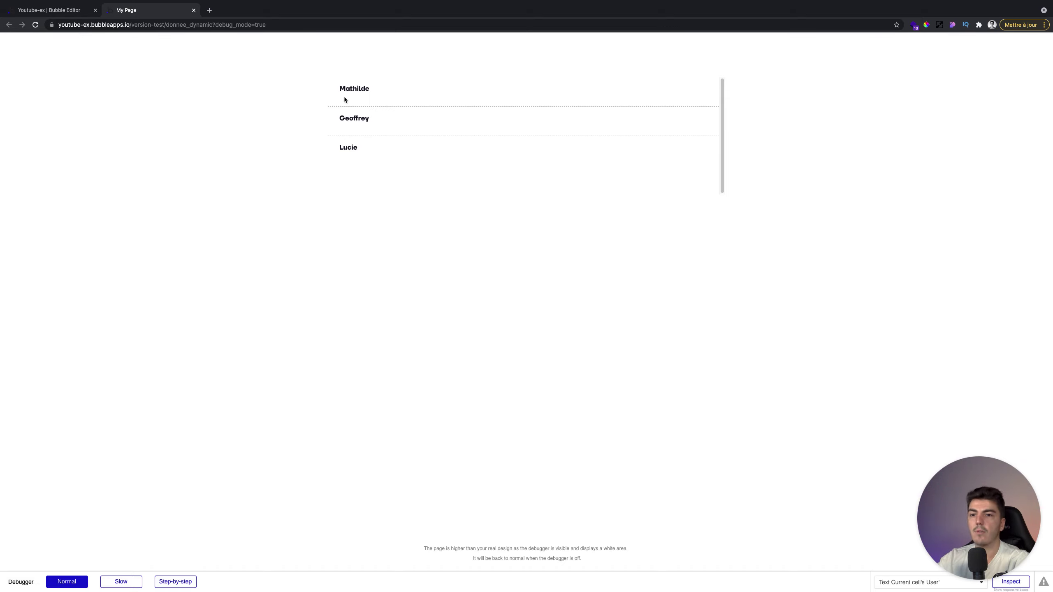
drag(338, 88, 391, 89)
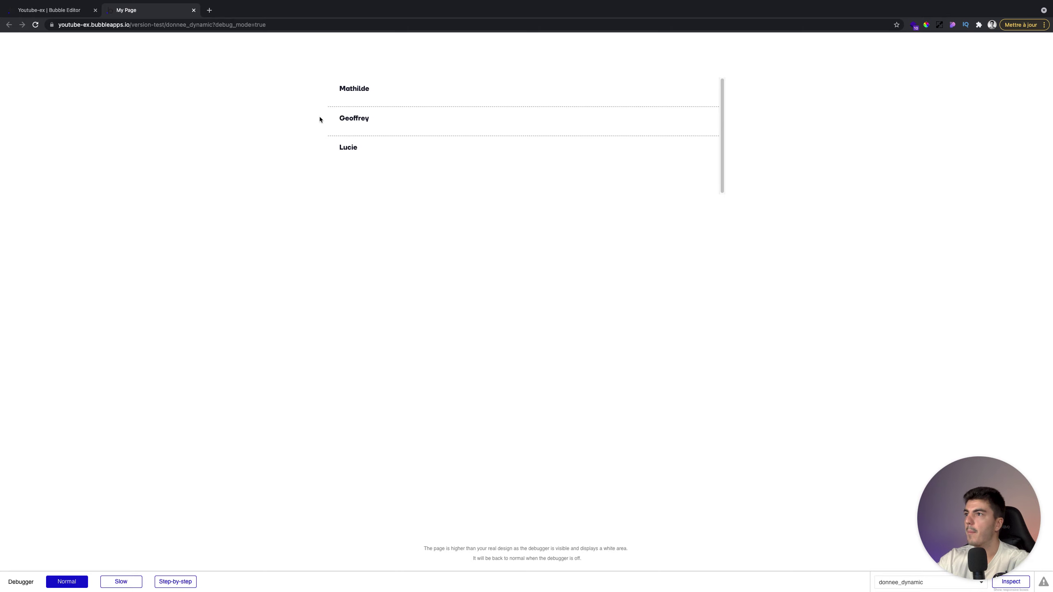
- Compare the previewed first names with the Employé users in the app data
click(57, 14)
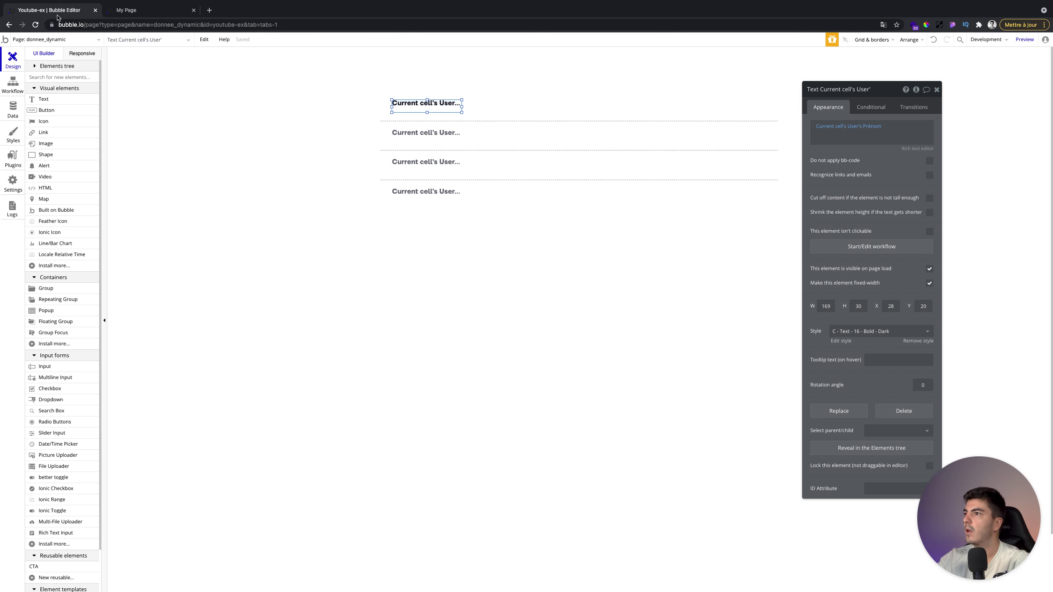
click(13, 109)
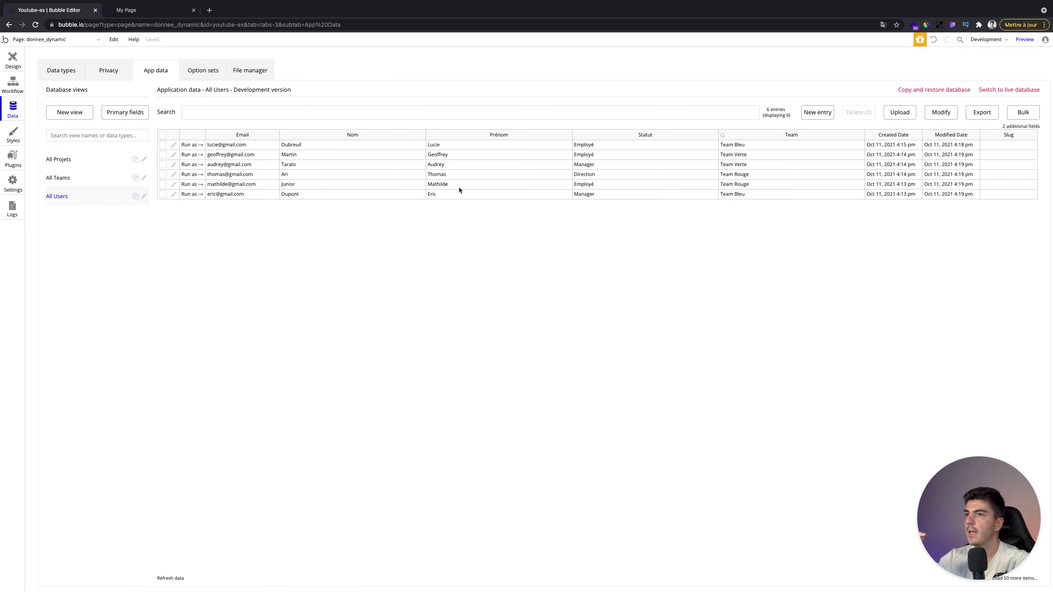
click(432, 183)
click(431, 155)
click(432, 145)
click(148, 15)
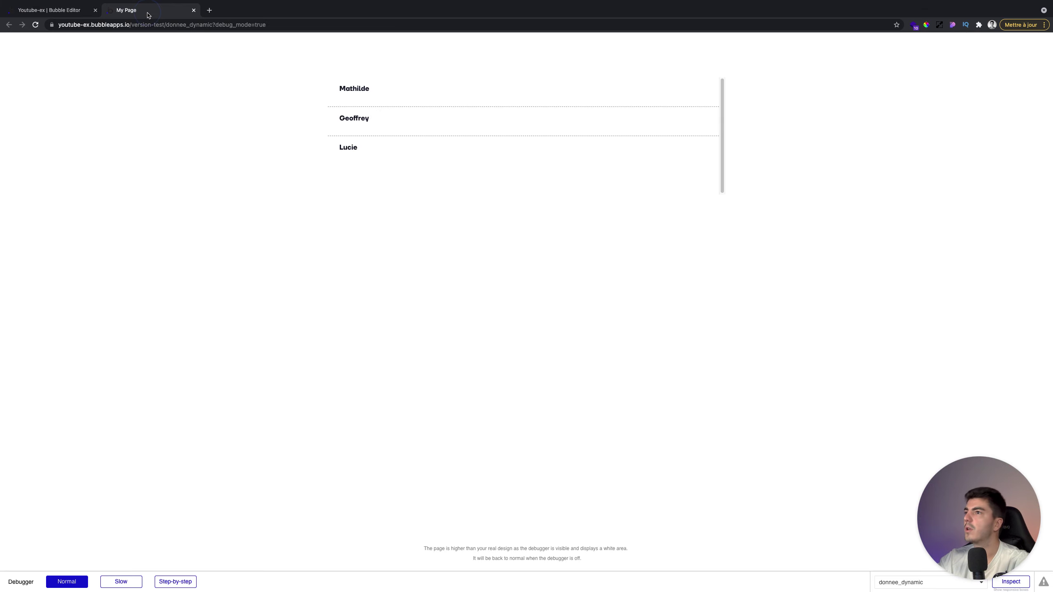
key(ctrl+shift+Tab)
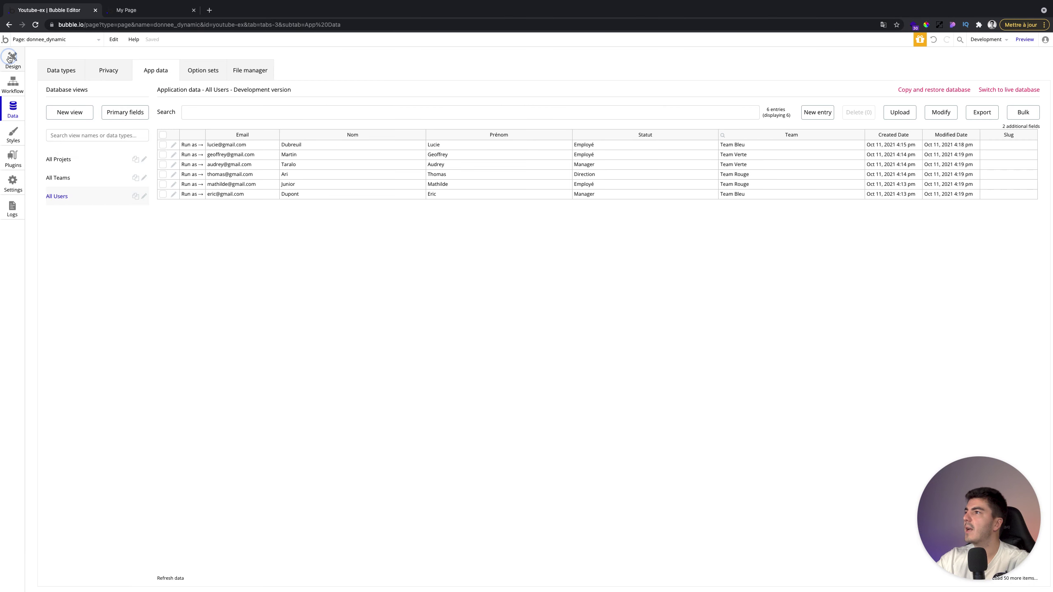
- Duplicate the Prénom text beside the original at about X 215 and make the copy show Current cell's User's Statut
click(430, 110)
click(431, 107)
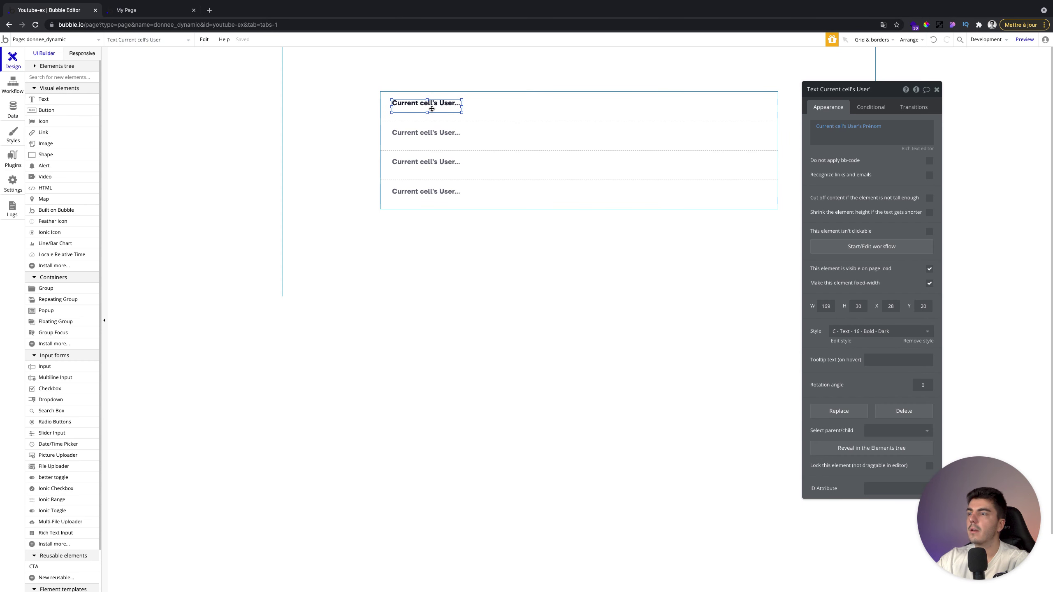
drag(442, 109, 514, 104)
double_click(514, 104)
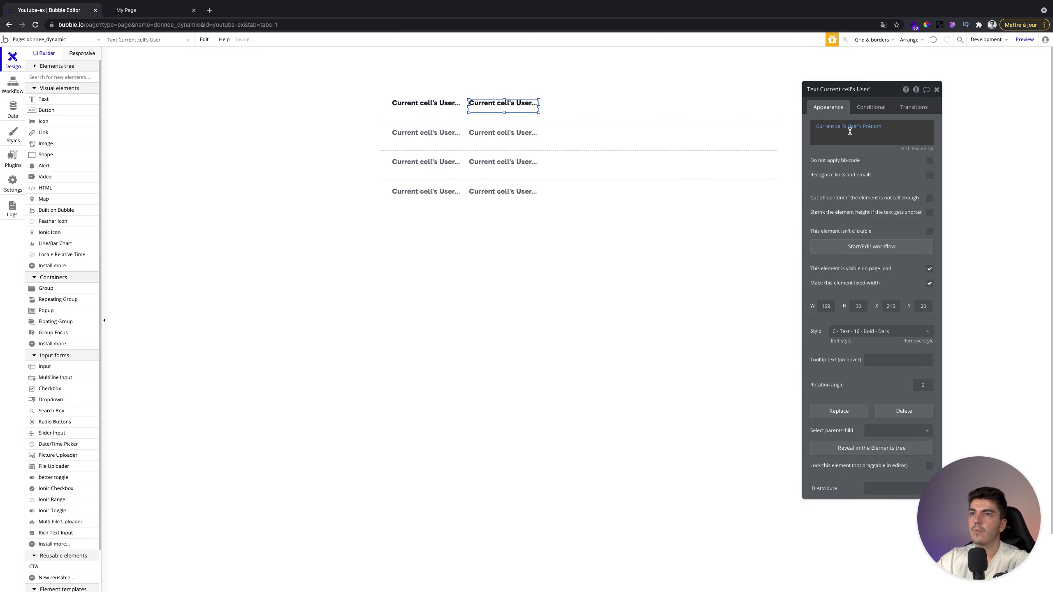
click(871, 128)
click(888, 175)
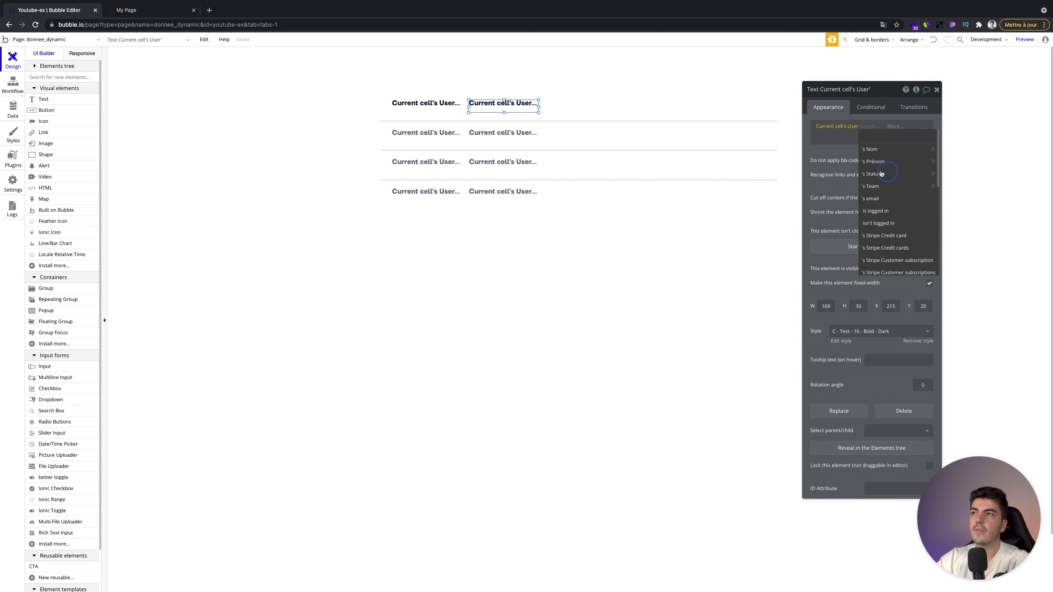
key(ctrl+v)
drag(513, 107, 583, 102)
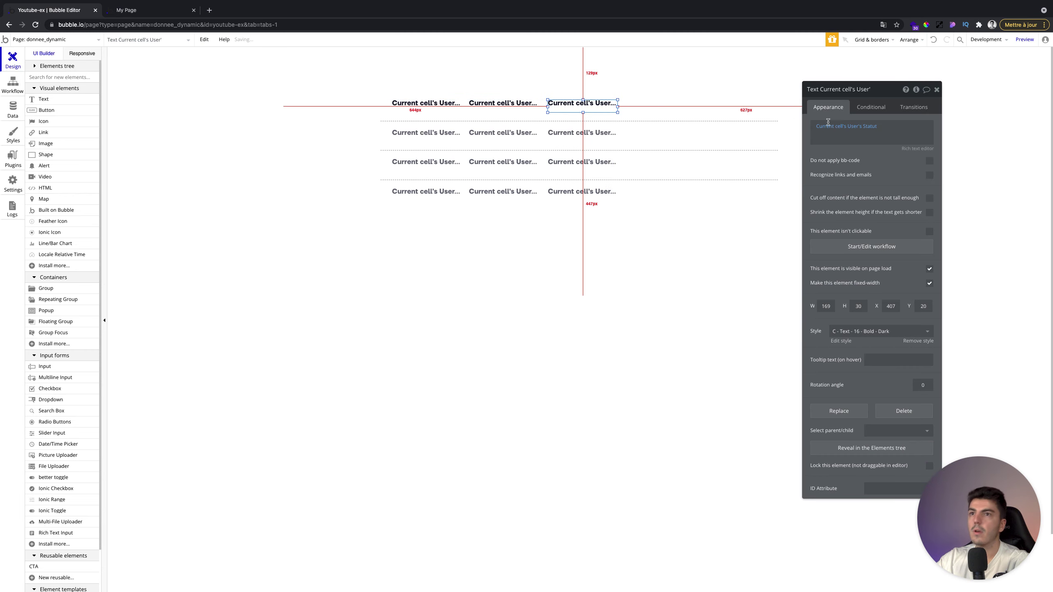
click(868, 126)
click(884, 198)
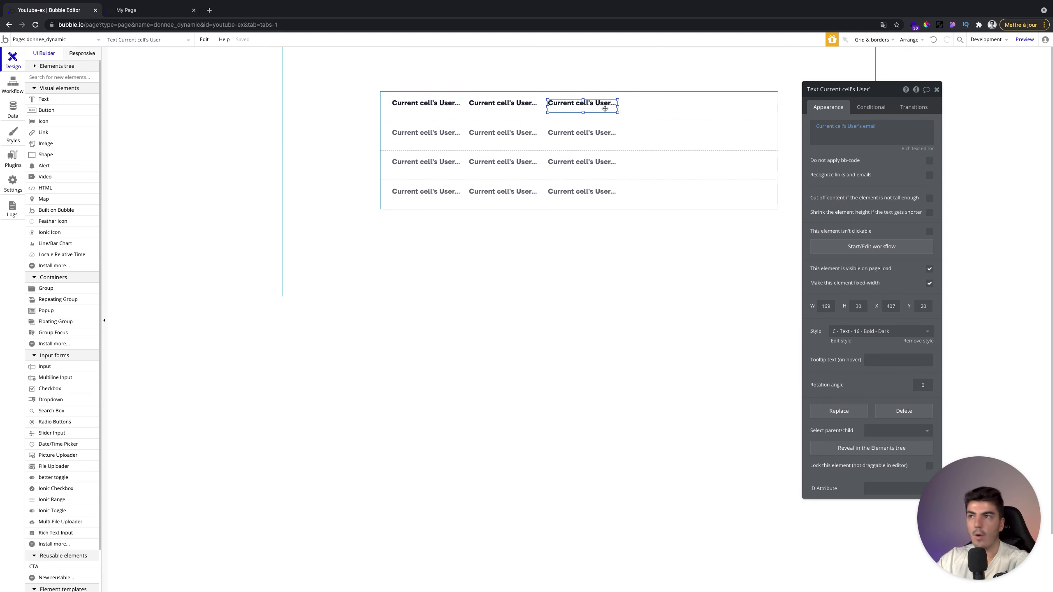
- Duplicate the email text at about X 595 and start the copy's expression with Current cell's User's Team
drag(605, 108, 675, 106)
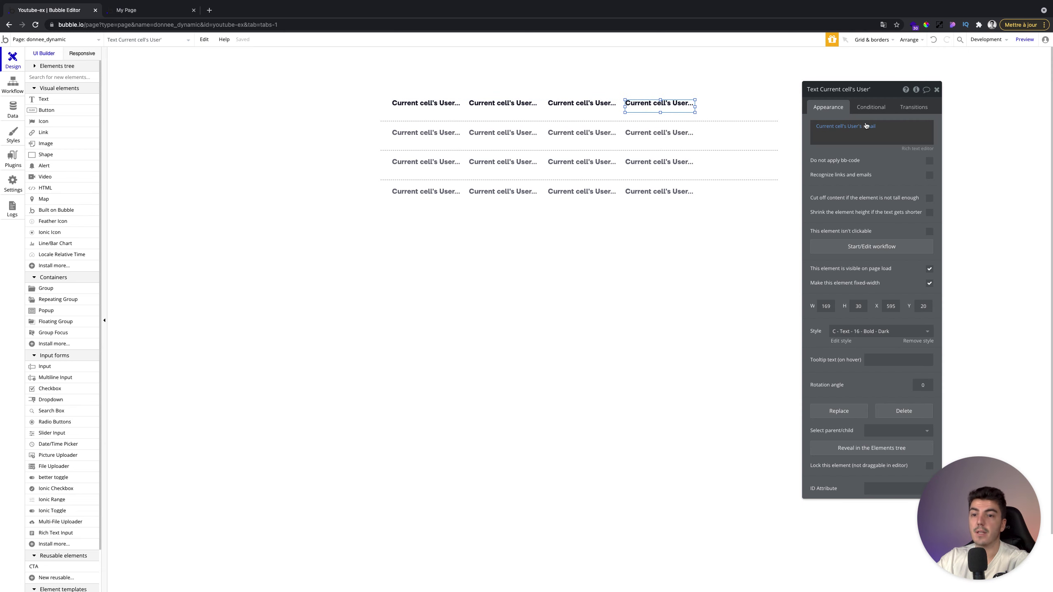
click(13, 109)
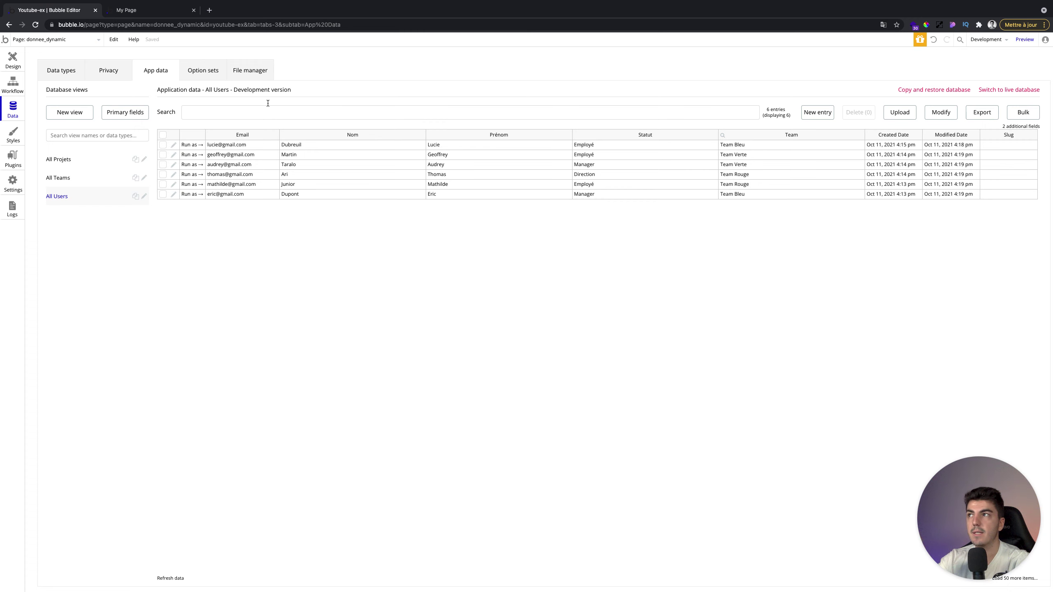
click(137, 10)
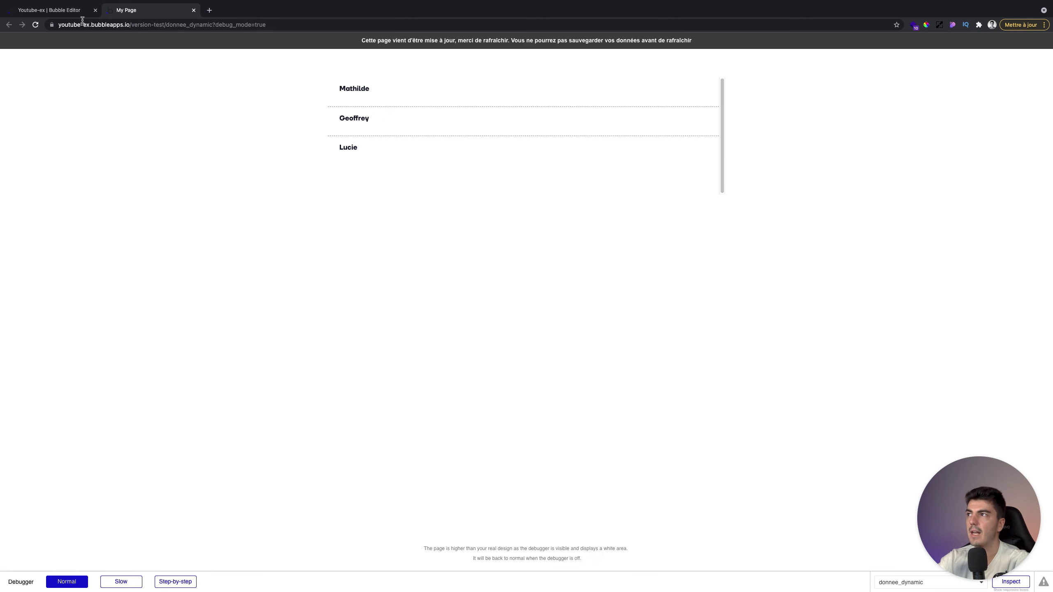
click(71, 11)
click(13, 58)
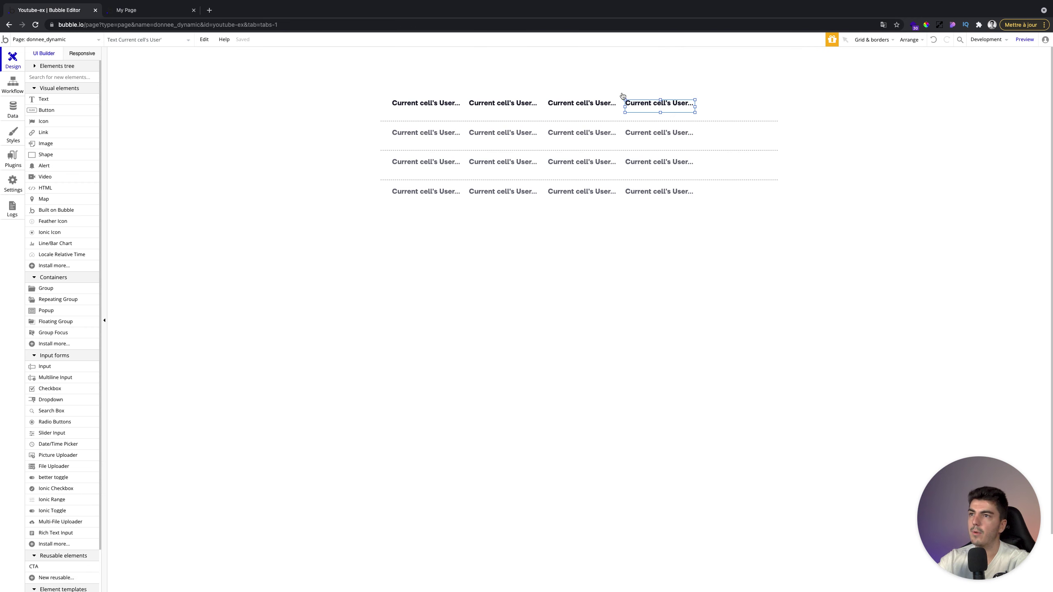
double_click(683, 105)
click(841, 127)
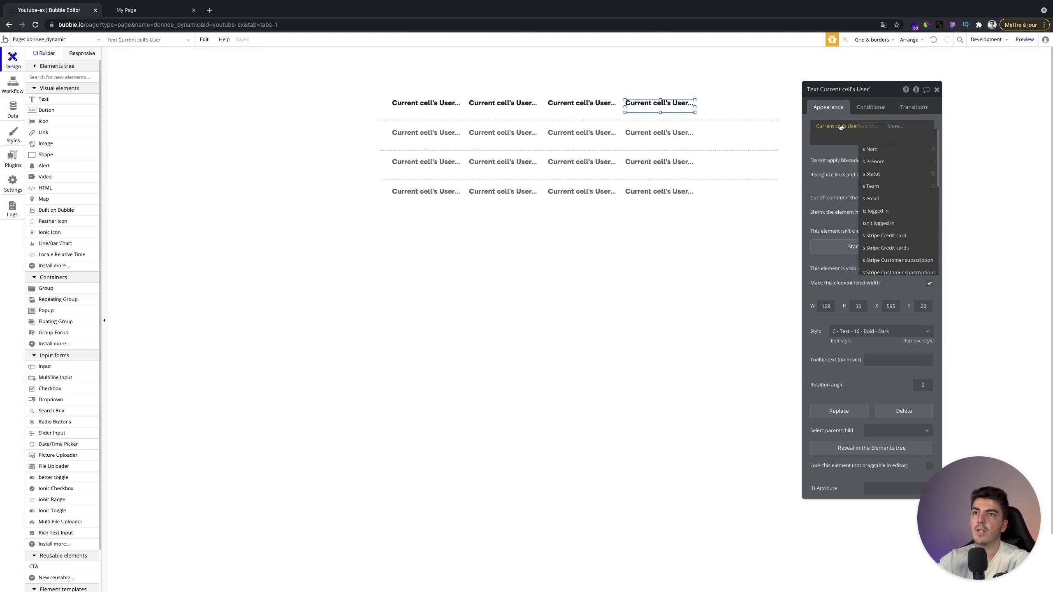
click(878, 183)
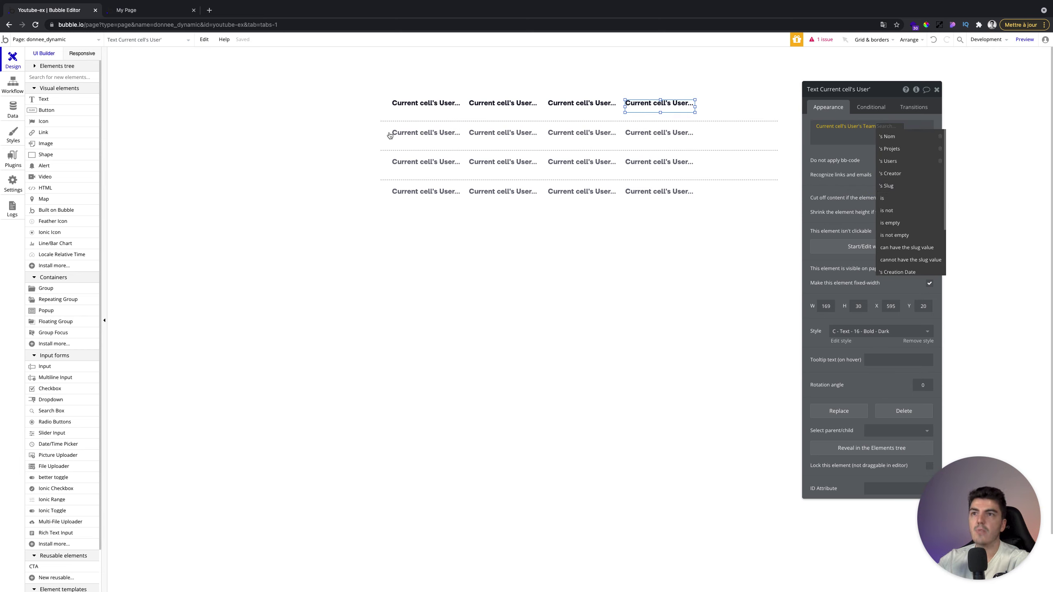
- Check the Team data type's fields, then complete the copied text's expression as Current cell's User's Team's Projets's Nom
click(5, 109)
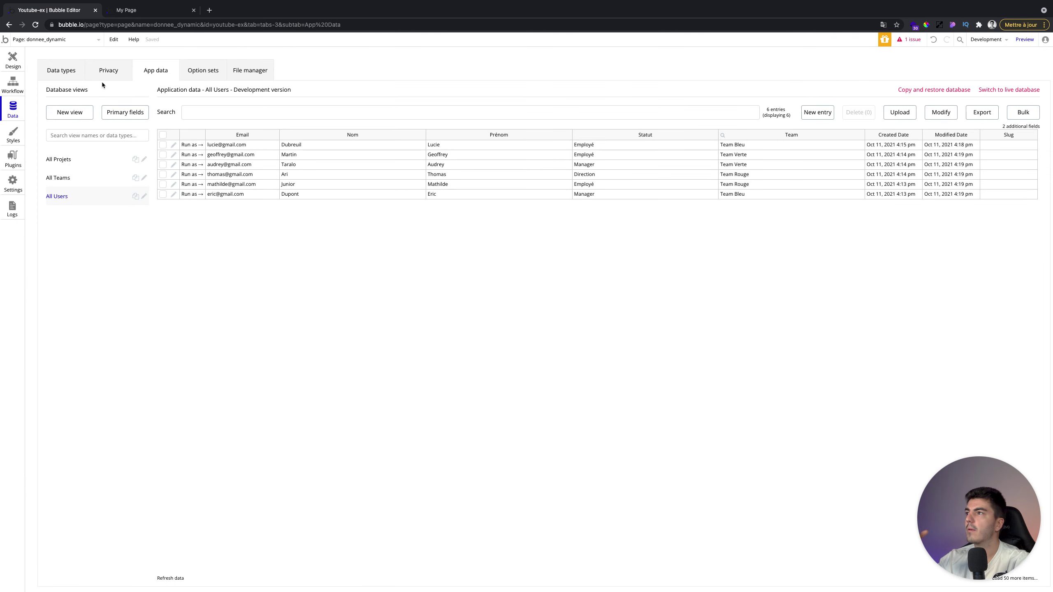
click(71, 71)
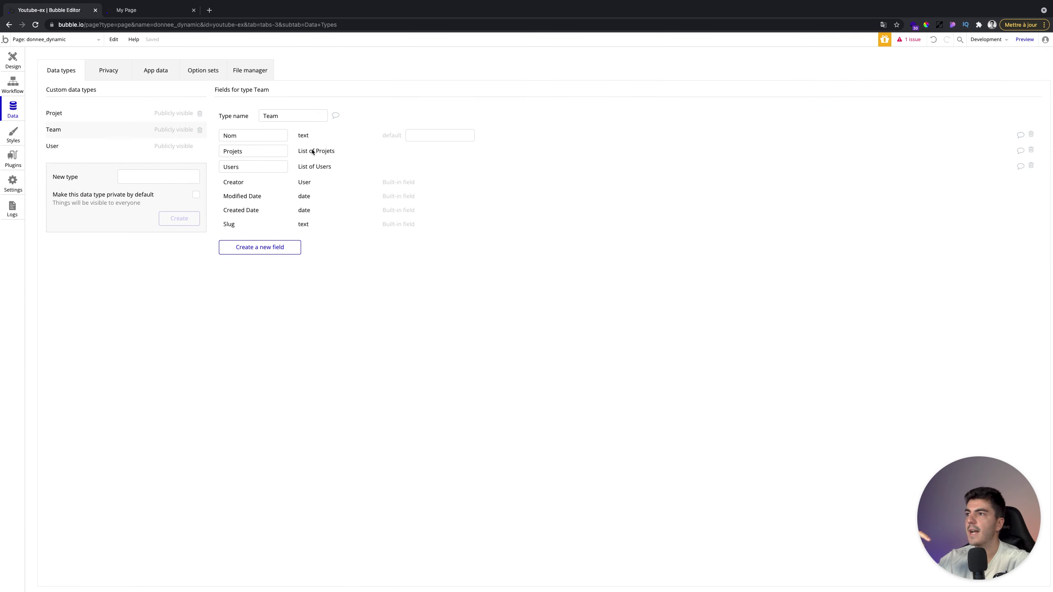
click(18, 68)
double_click(693, 107)
click(893, 129)
click(894, 144)
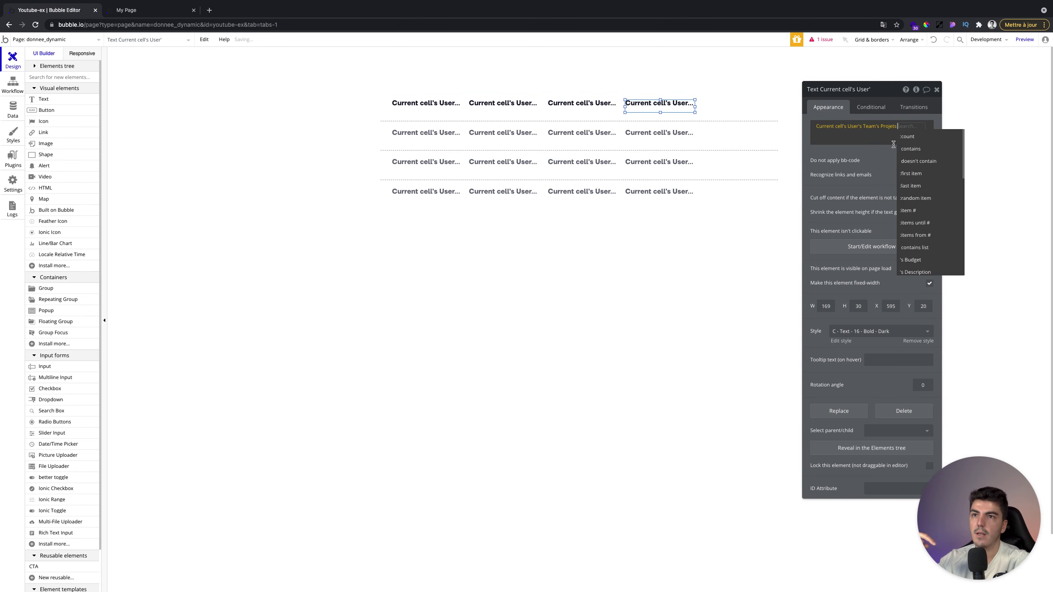
scroll(940, 217, down, 2)
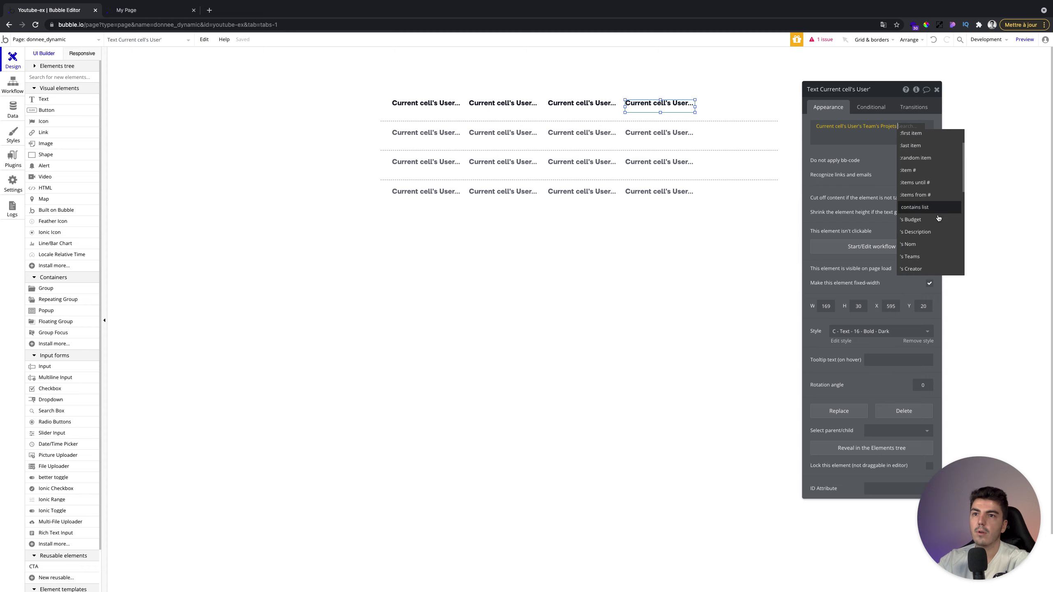
click(916, 243)
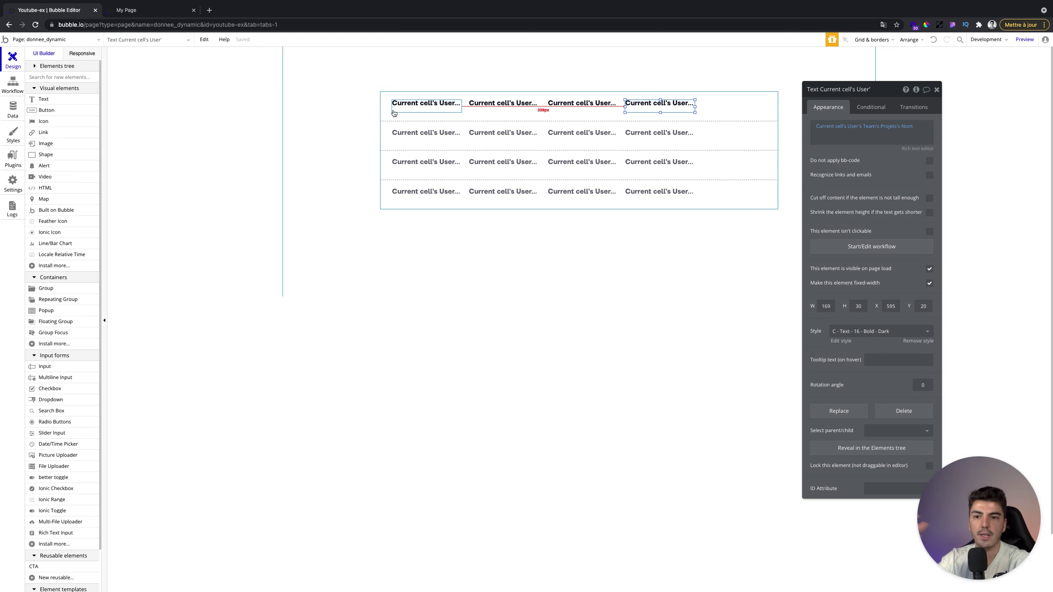
- Trace the first user's team through the Users, Teams and Projets app data to find its project
mouse_move(860, 128)
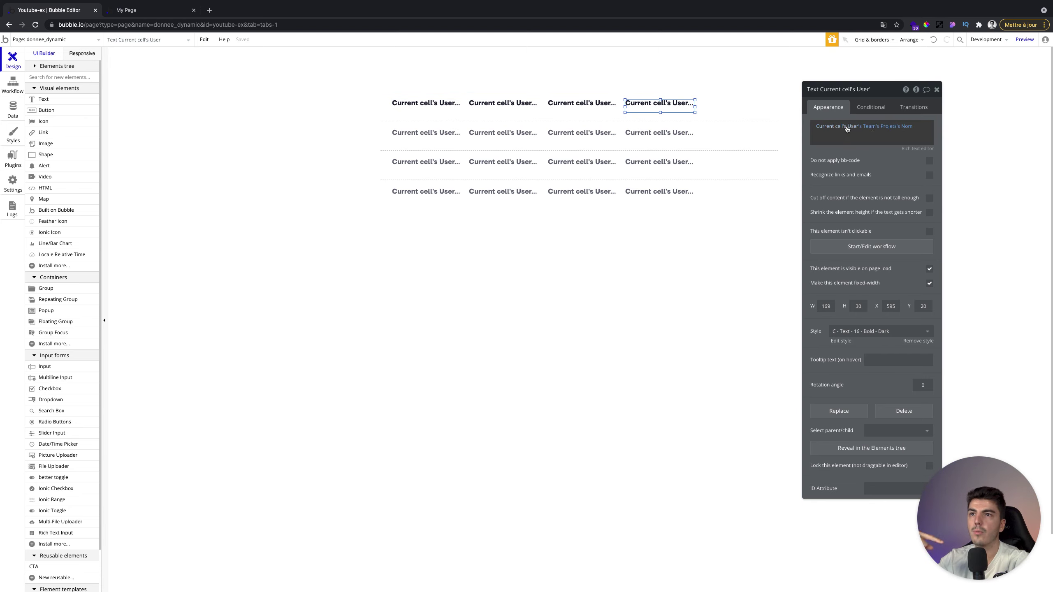
click(11, 90)
click(9, 103)
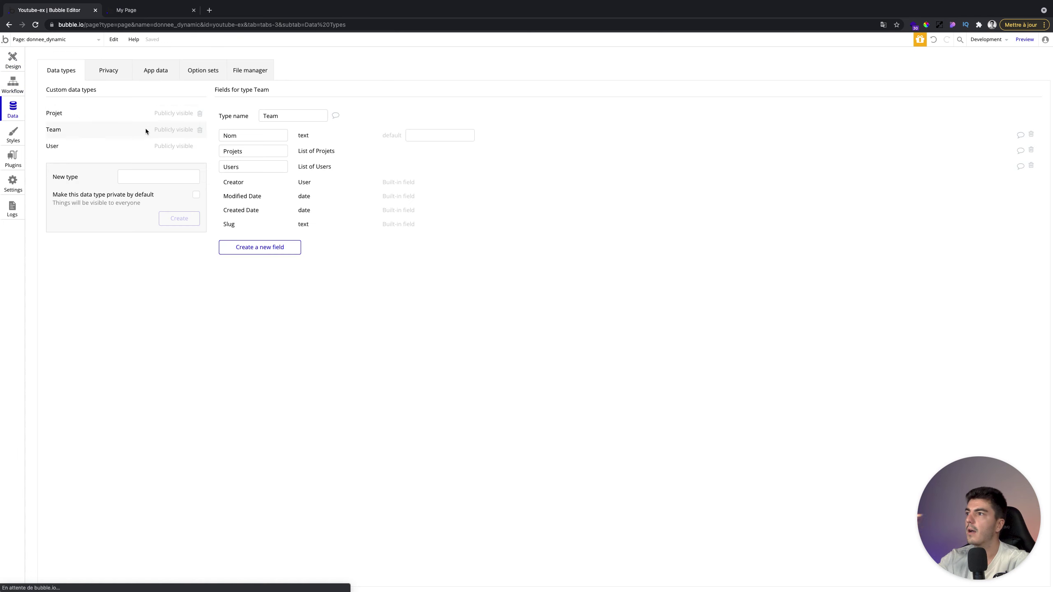
click(157, 73)
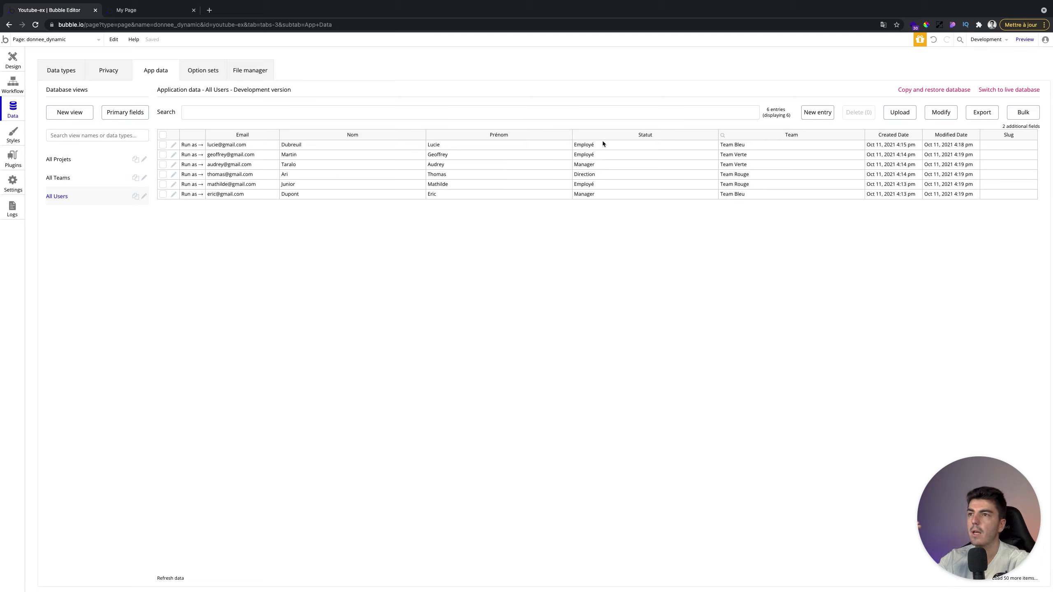
click(733, 145)
click(94, 177)
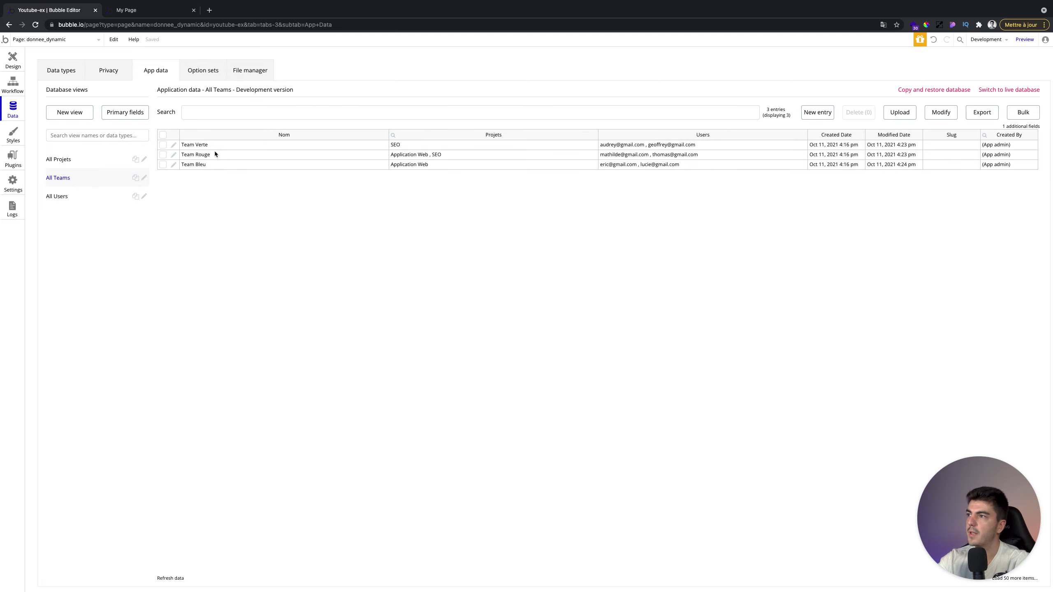
click(192, 164)
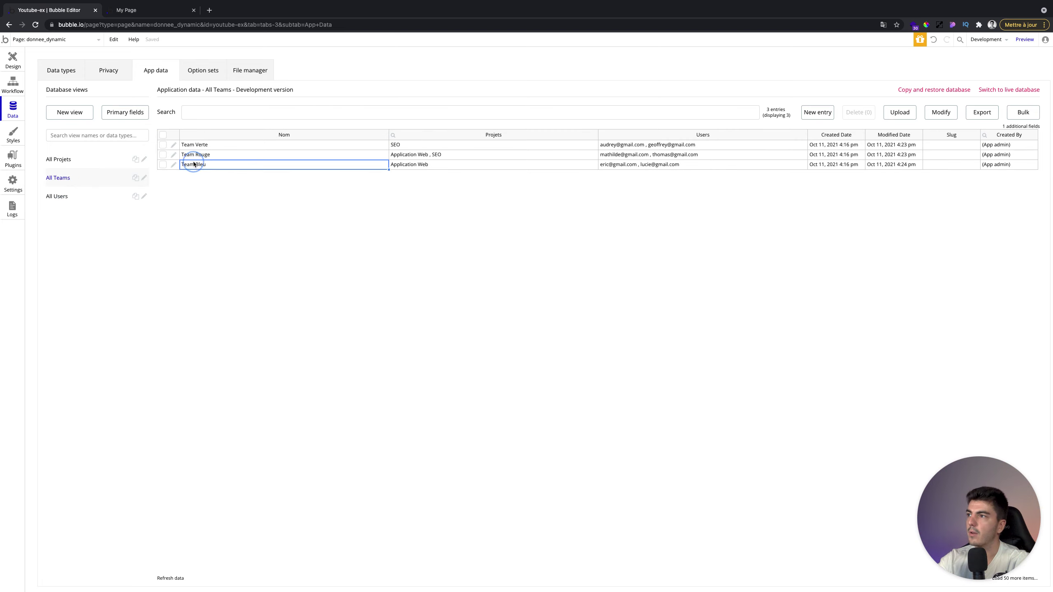
click(446, 165)
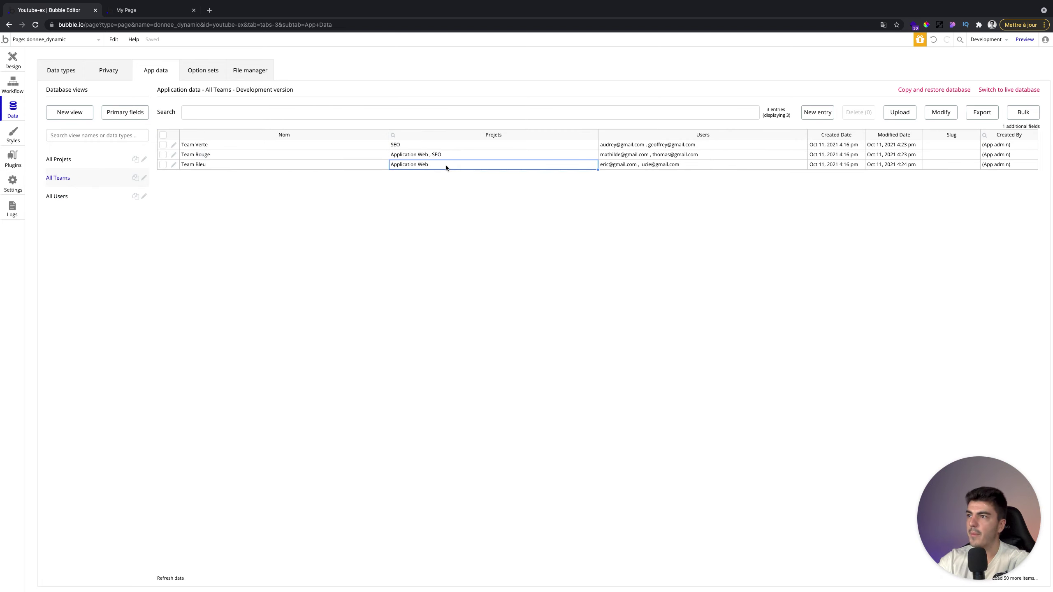
click(100, 159)
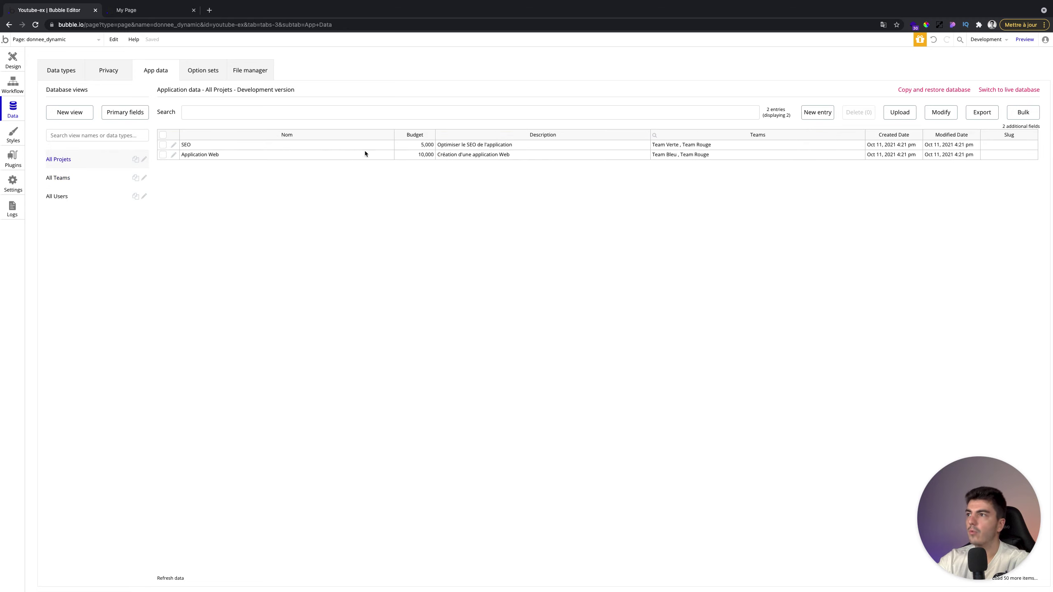
click(287, 155)
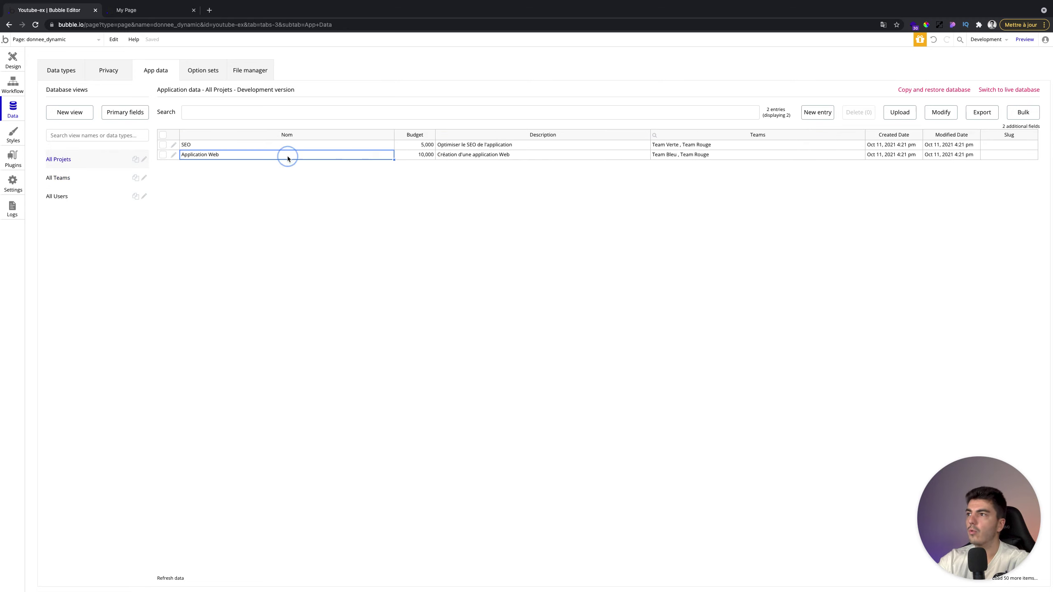
- Refresh the page preview and compare the project names of each user with the Projets app data
click(126, 12)
click(277, 47)
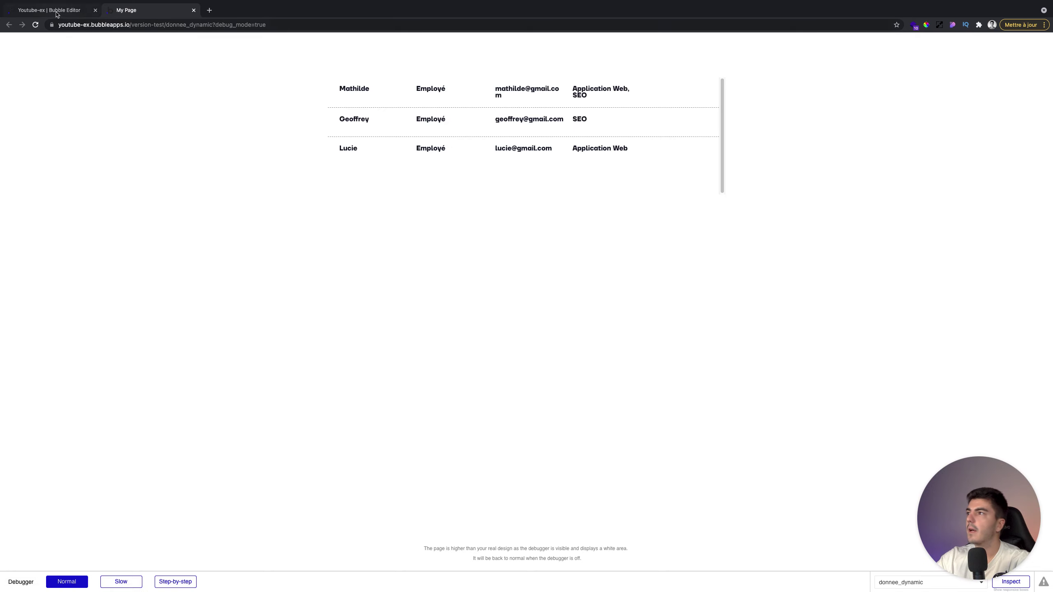
key(ctrl+shift+Tab)
click(151, 7)
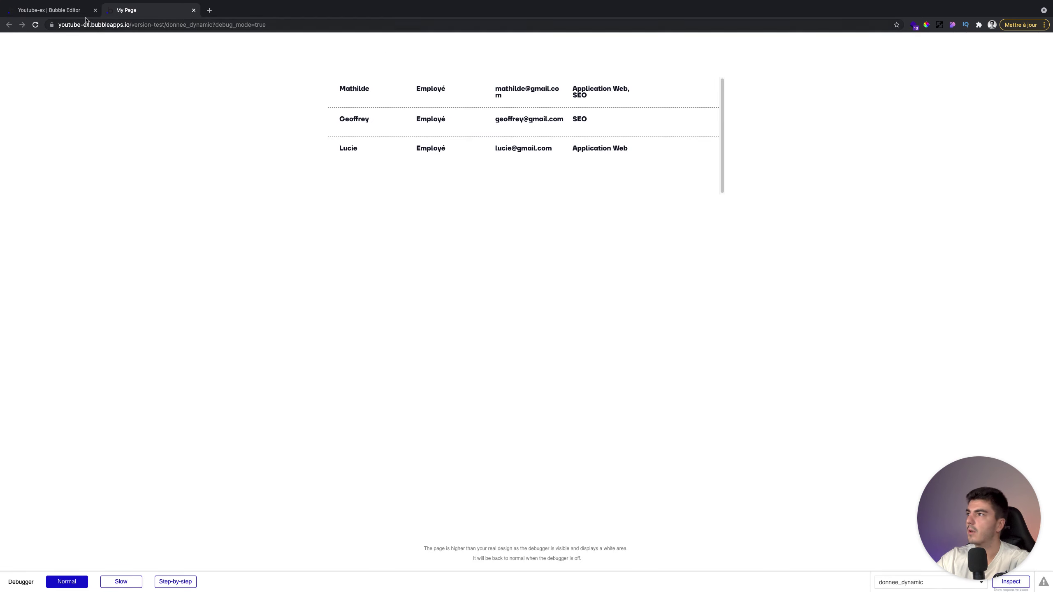
click(58, 10)
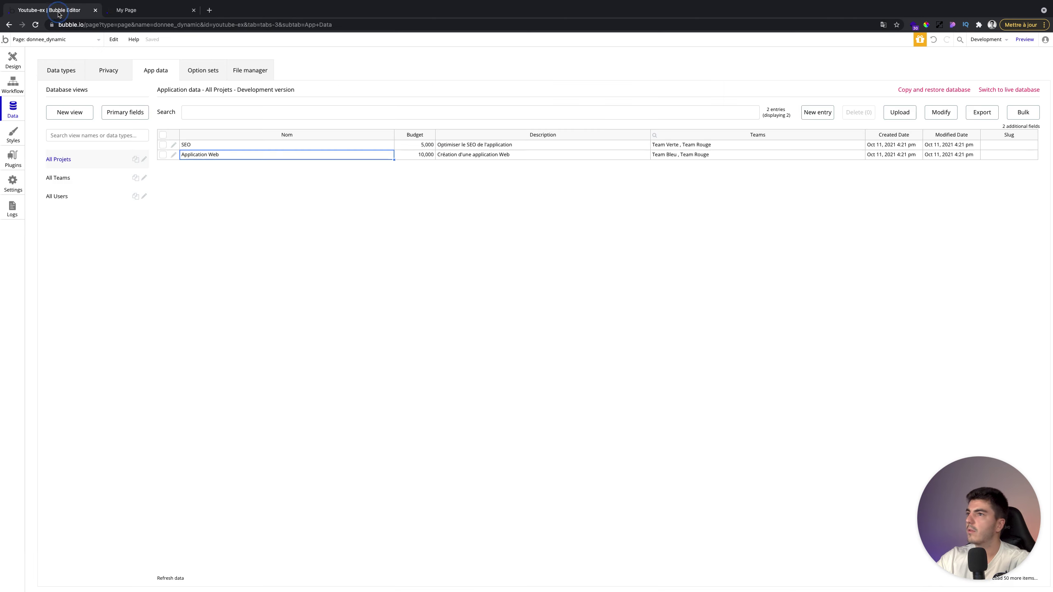
- Widen the email text and place the project-names text at X 630 with a width of 297
click(13, 58)
double_click(625, 104)
drag(625, 103, 629, 106)
click(615, 108)
click(701, 104)
click(704, 104)
drag(710, 106, 768, 104)
- Refresh the page preview and check how the widened email and project-names texts fit in each row
click(130, 9)
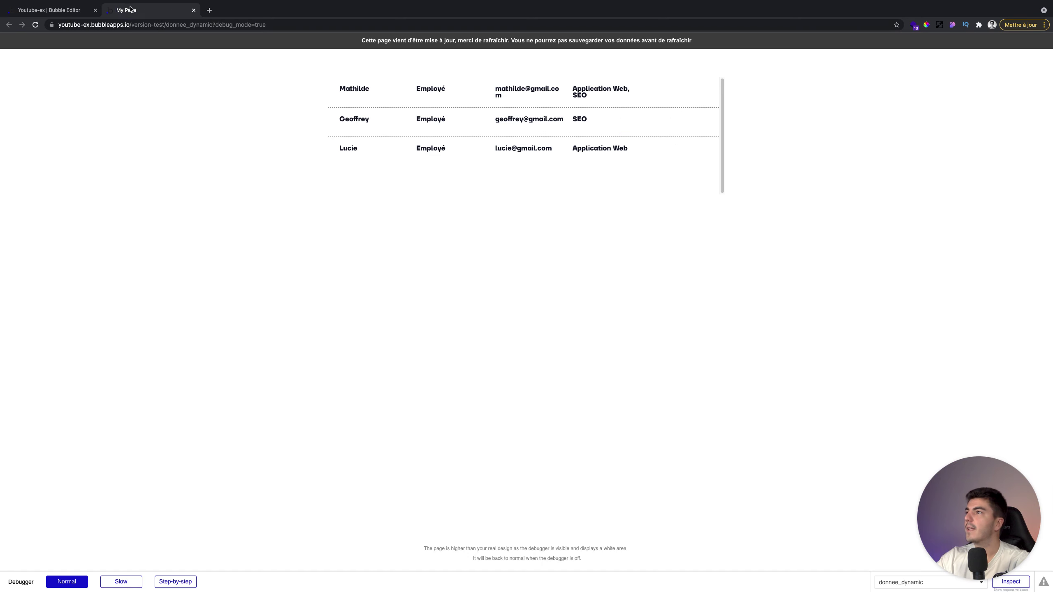
click(174, 44)
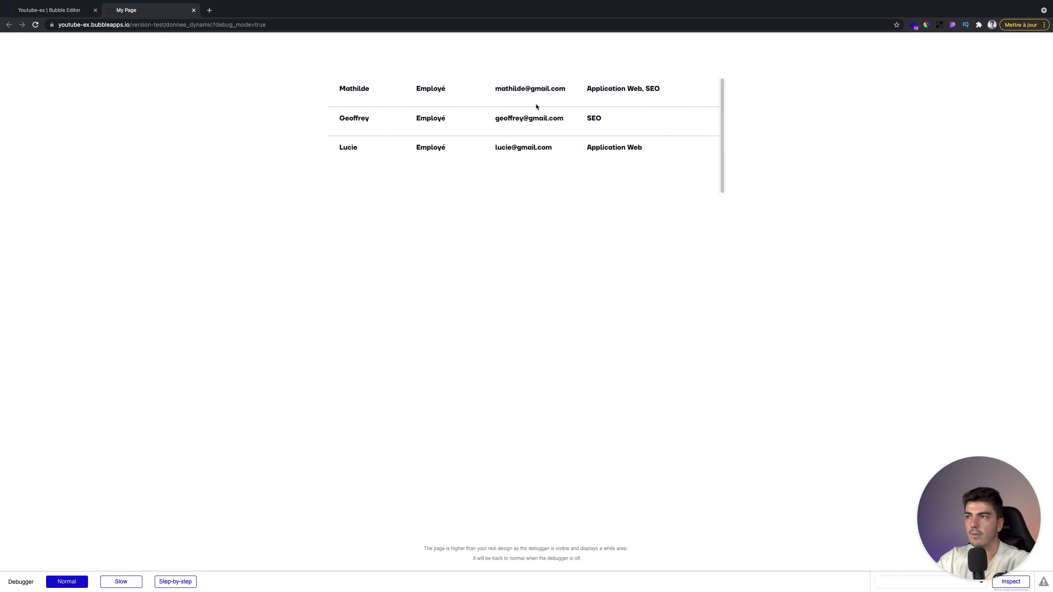
click(69, 11)
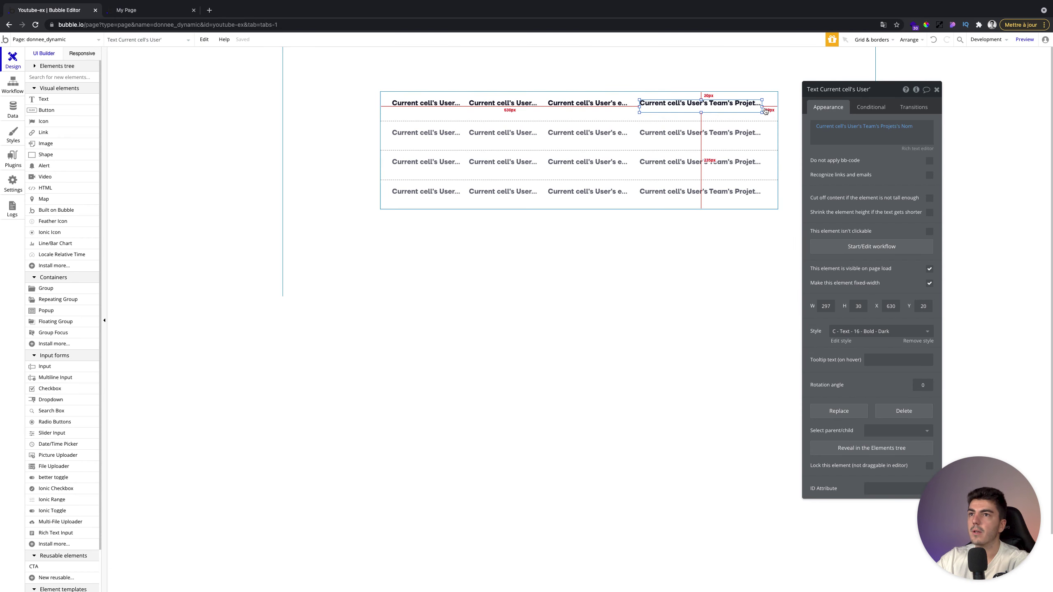
- Widen the repeating group to make room for a fifth text and centre it on the page
click(770, 108)
click(989, 94)
drag(778, 151, 871, 148)
drag(745, 119, 698, 119)
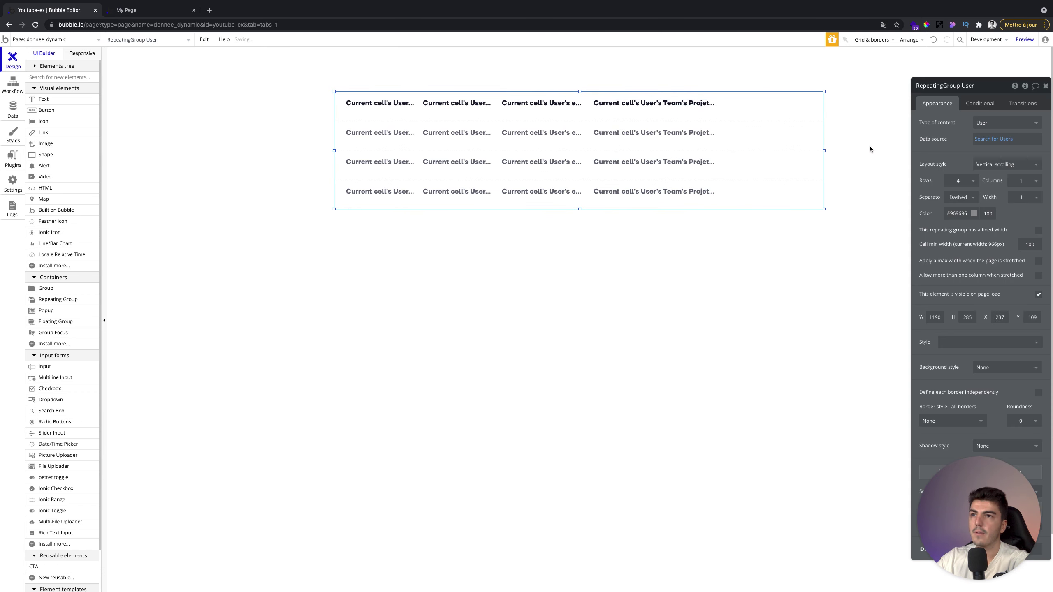
drag(825, 150, 852, 153)
- Duplicate the project-names text at about X 946 and replace the copy's expression with Current cell's User's Team's Users's Prénom
drag(639, 105, 767, 103)
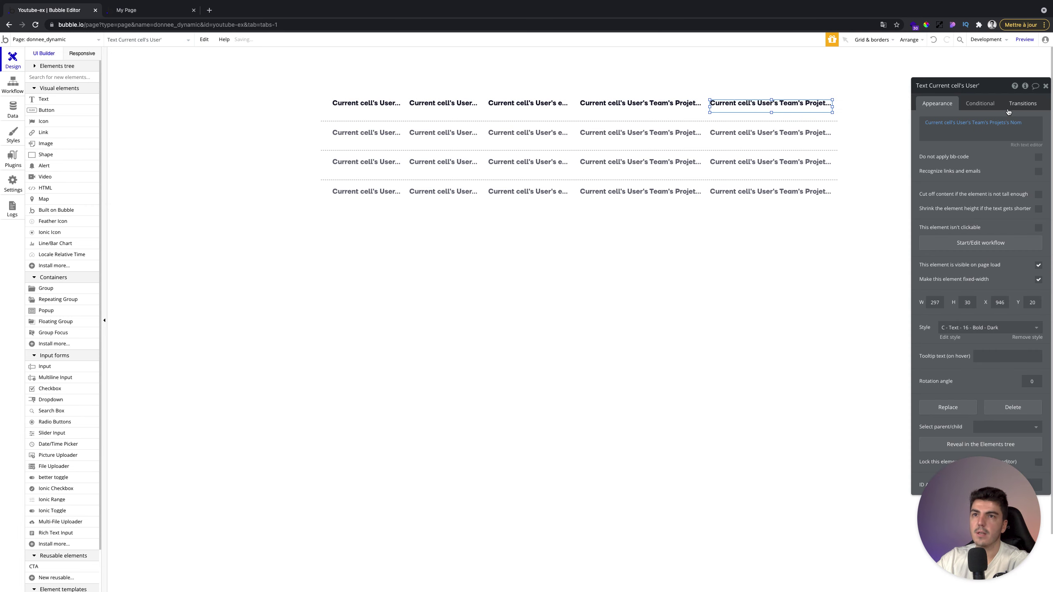
right_click(983, 124)
click(1011, 126)
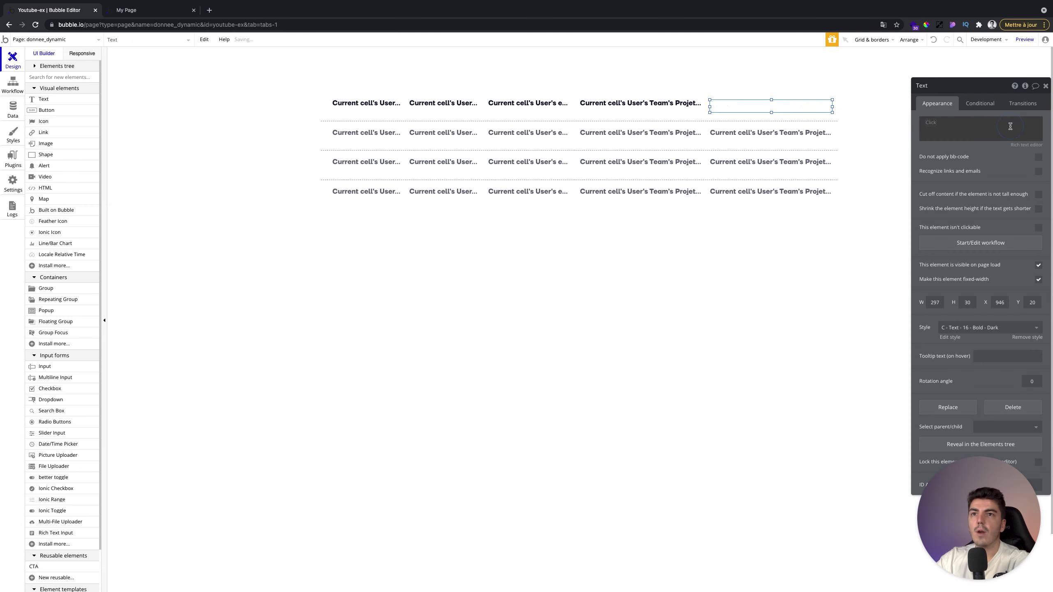
click(934, 122)
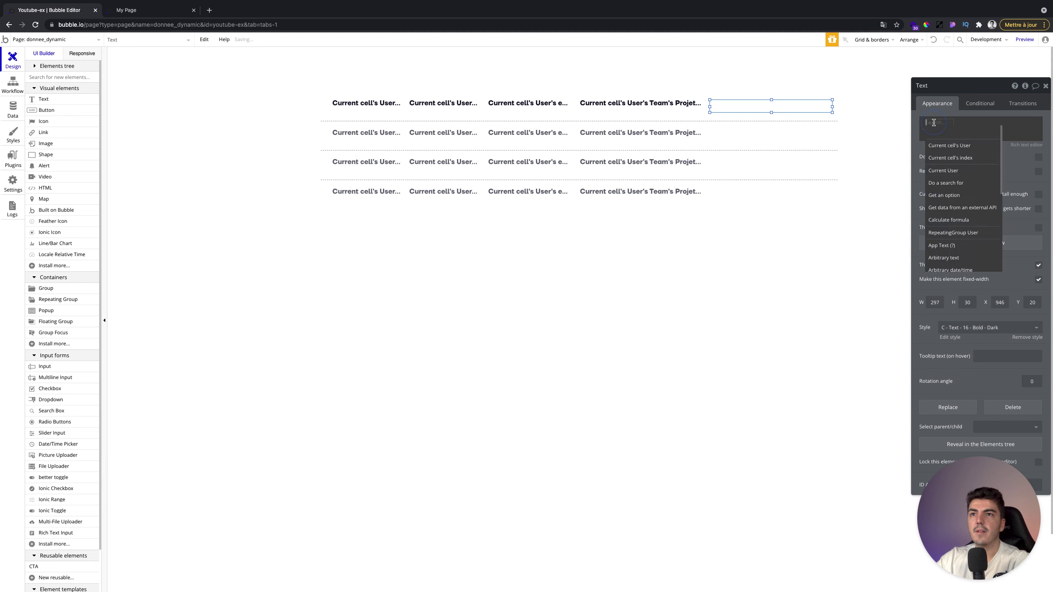
click(943, 146)
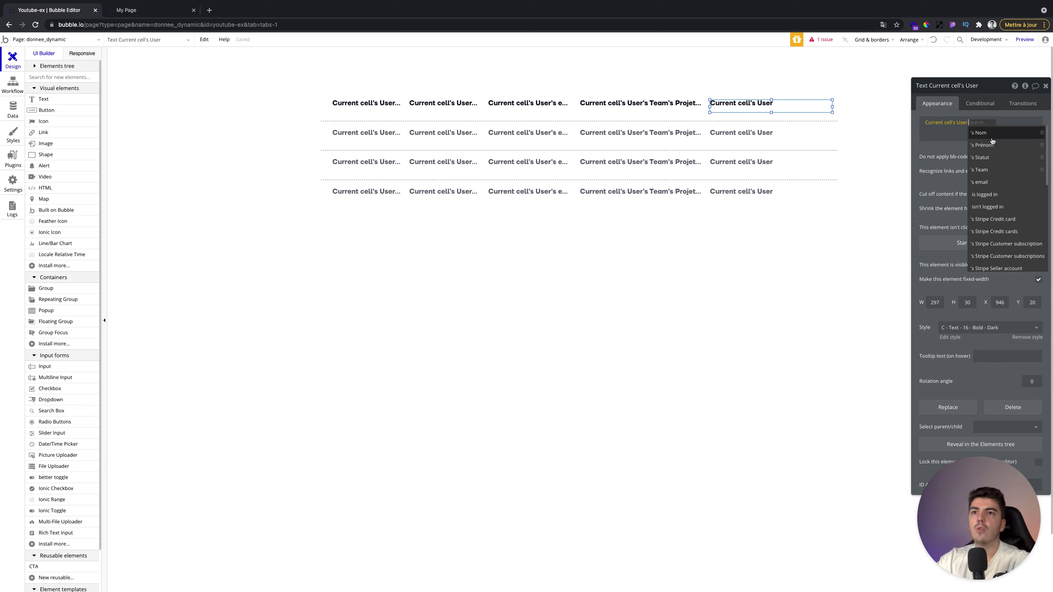
click(991, 173)
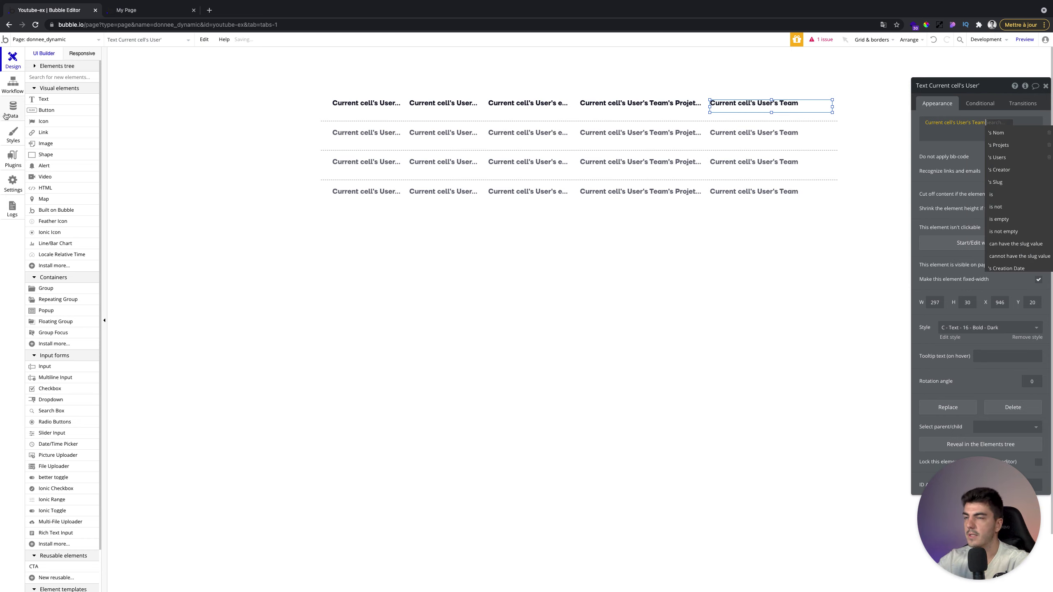
click(1014, 158)
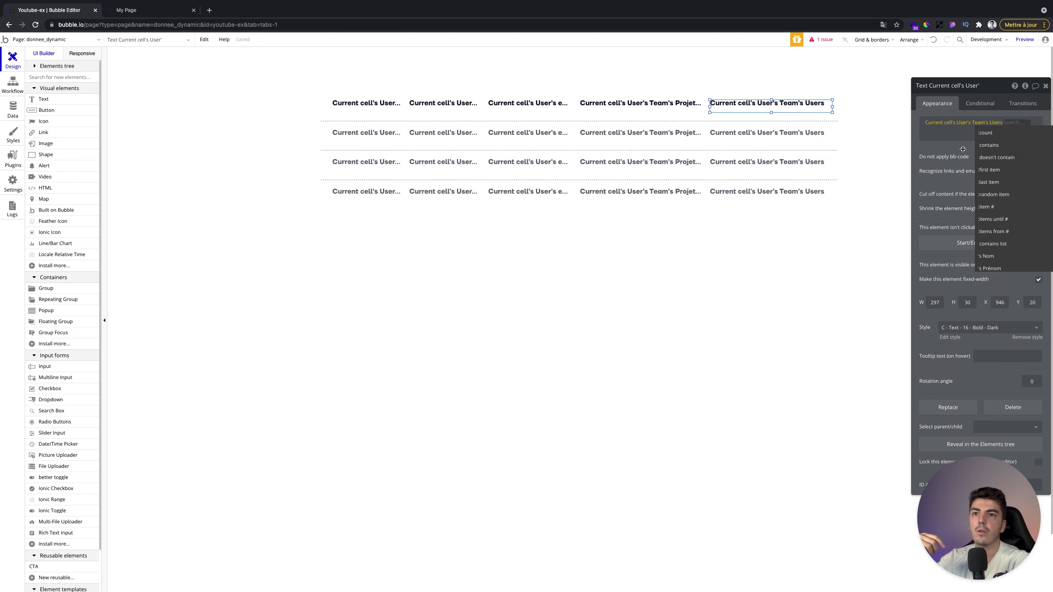
scroll(999, 233, down, 1)
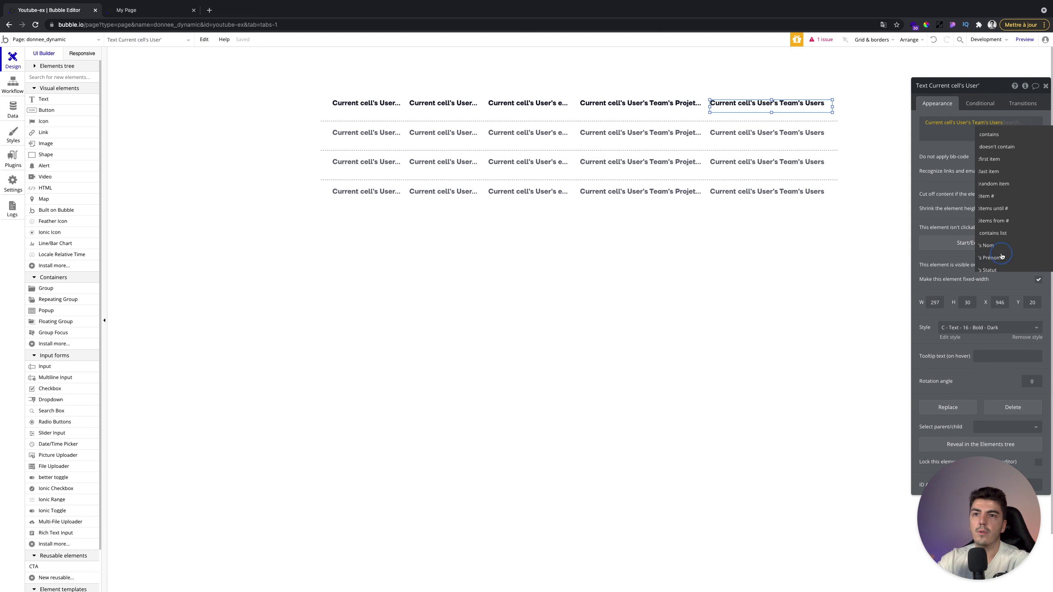
click(1003, 257)
- Refresh the page preview and check the team members' first names in each row
click(131, 10)
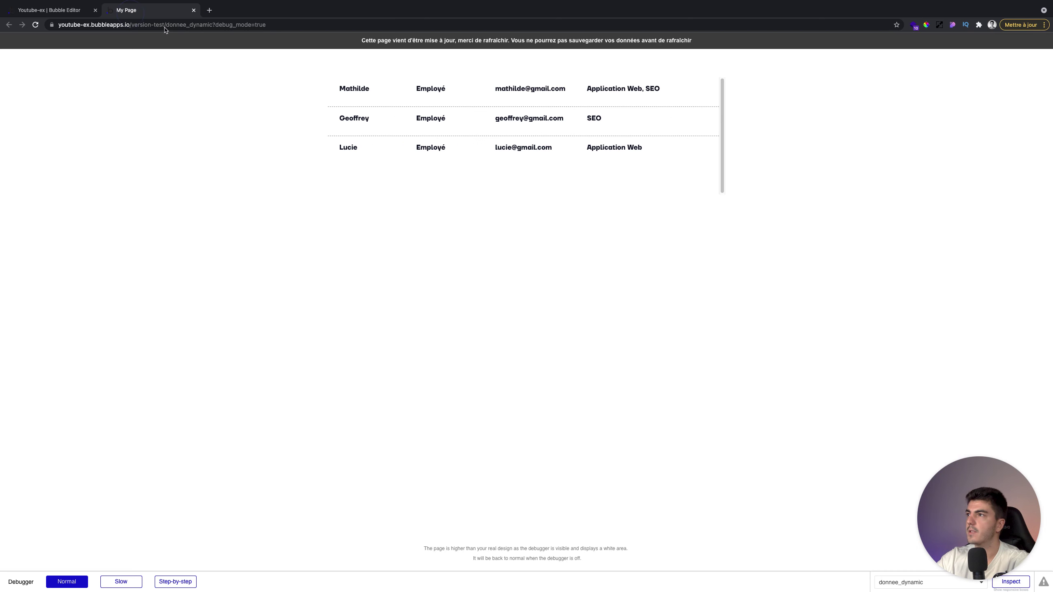
click(187, 40)
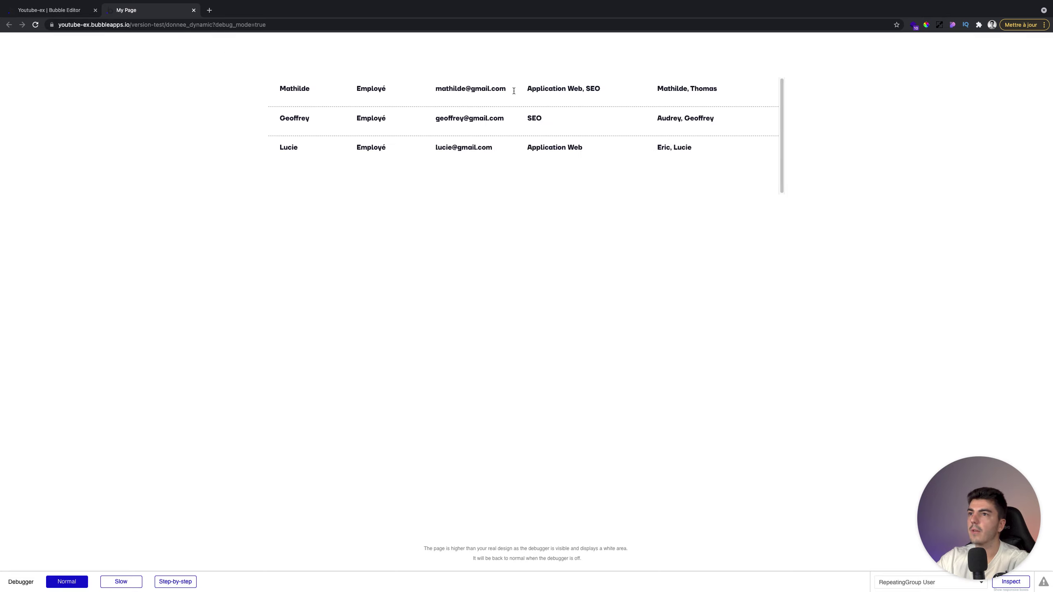
- Examine the first row's first name, project names and team members' first names in the page preview
click(283, 92)
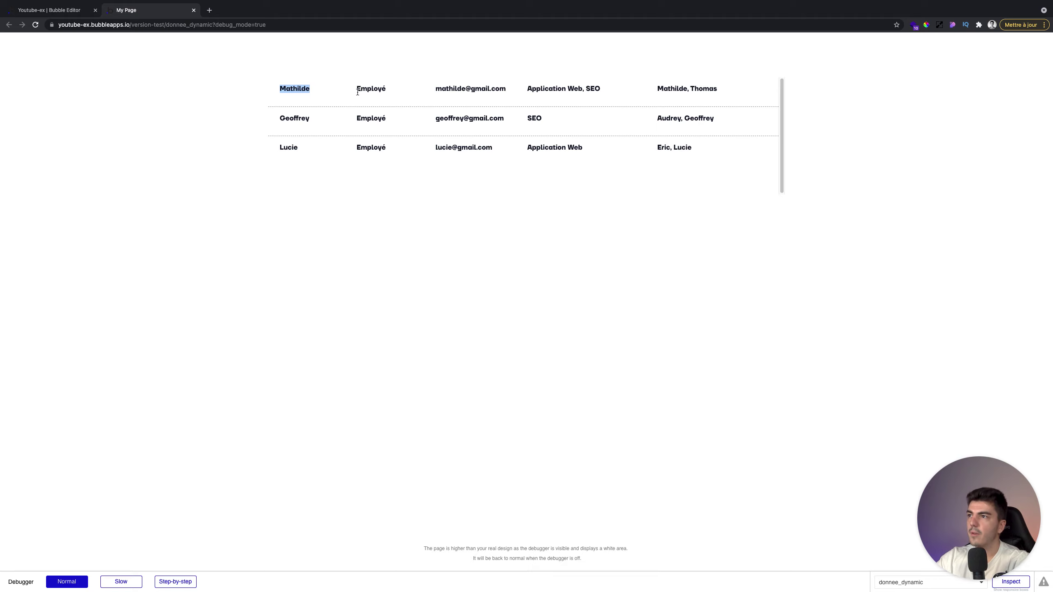
click(576, 88)
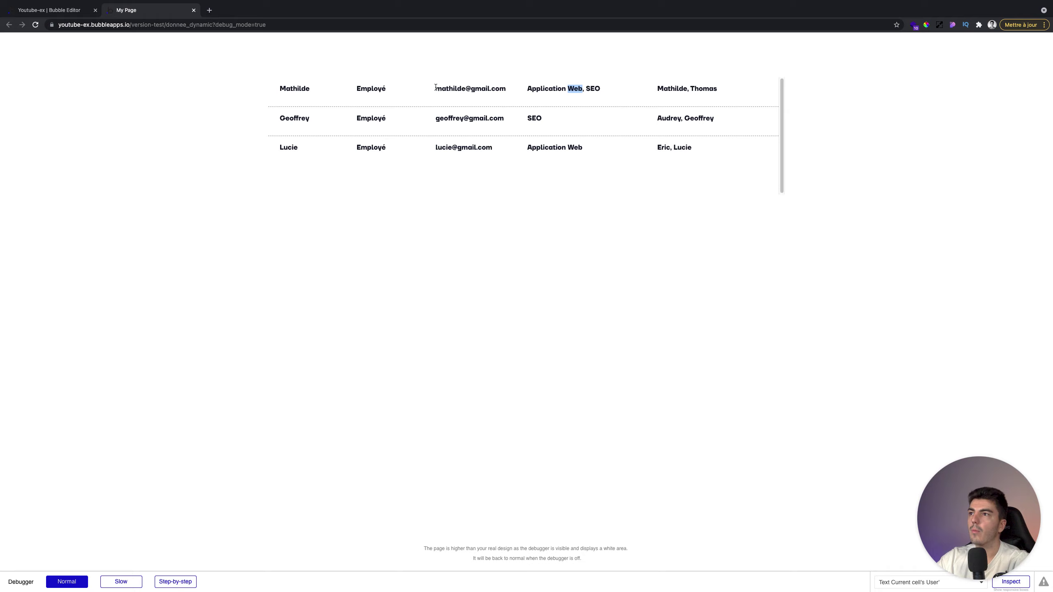
drag(663, 88, 764, 90)
click(759, 89)
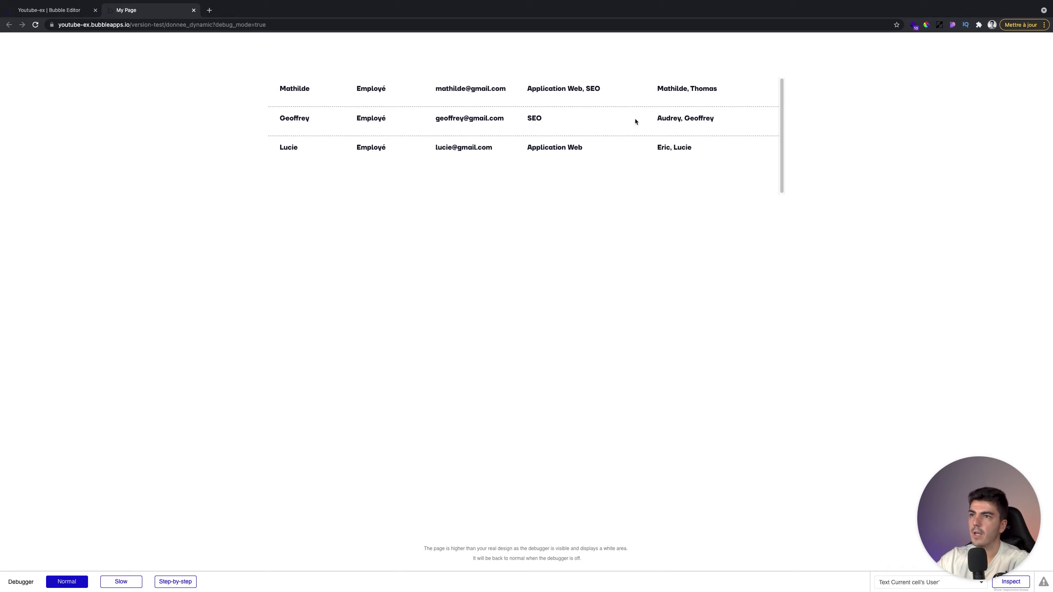
- Replace the fifth text's expression with Current cell's User's Team's Users:count and refresh the preview to check it
click(62, 12)
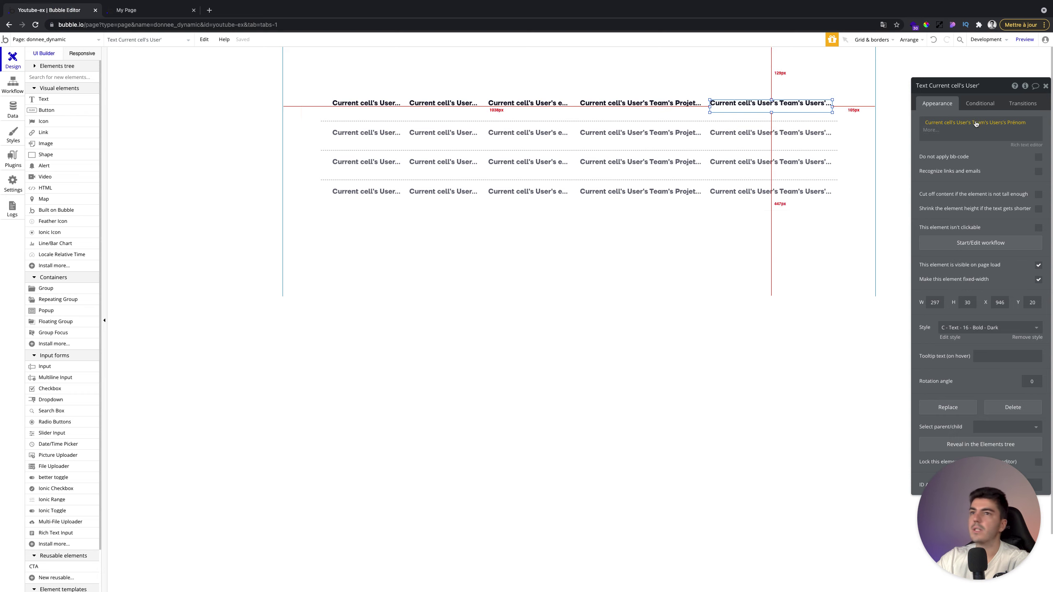
click(998, 126)
key(BackSpace)
click(928, 122)
click(950, 145)
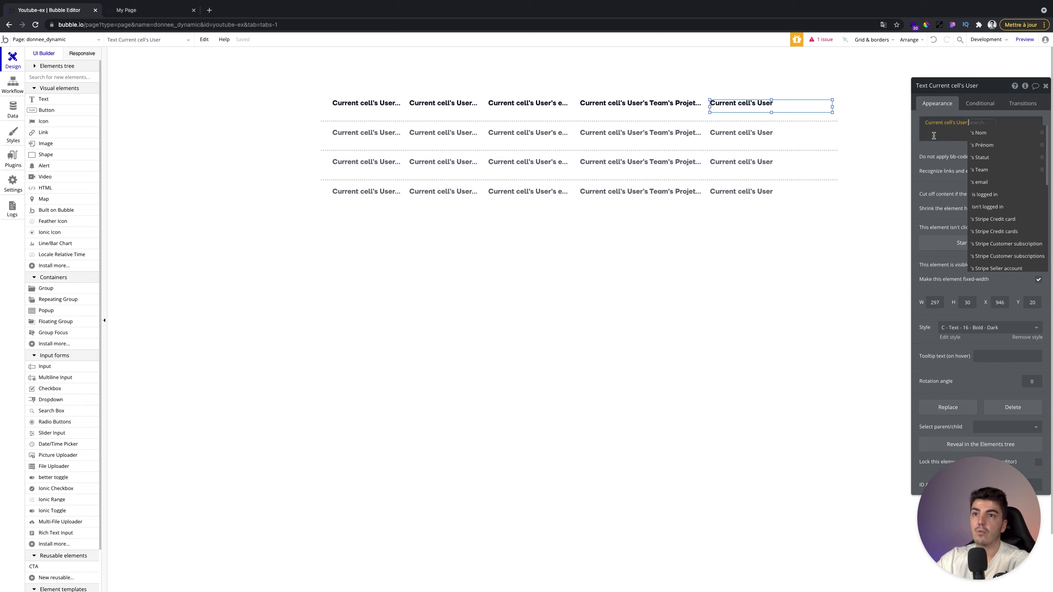
click(986, 170)
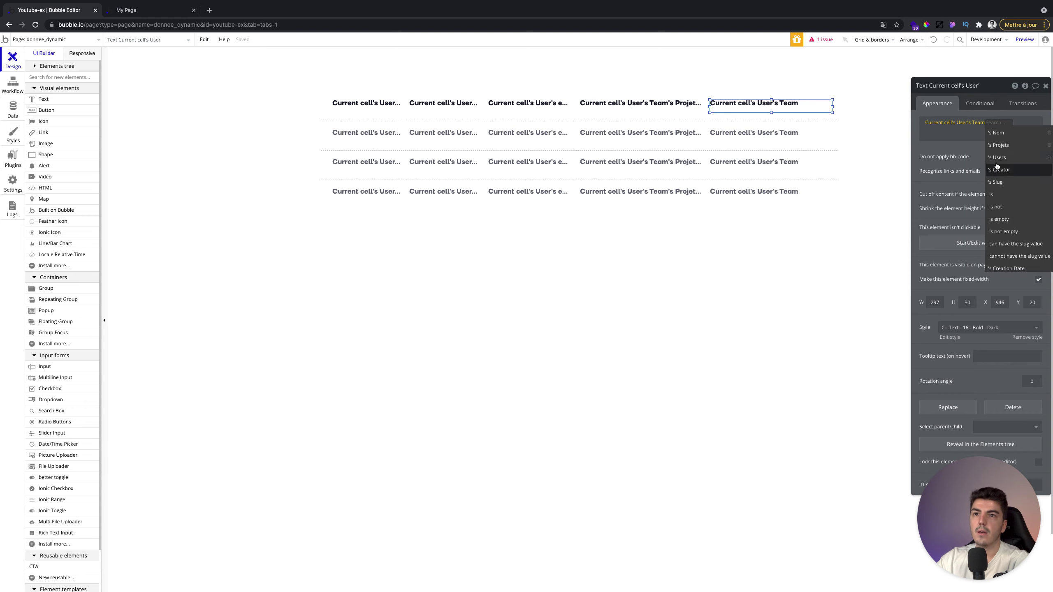
click(1005, 162)
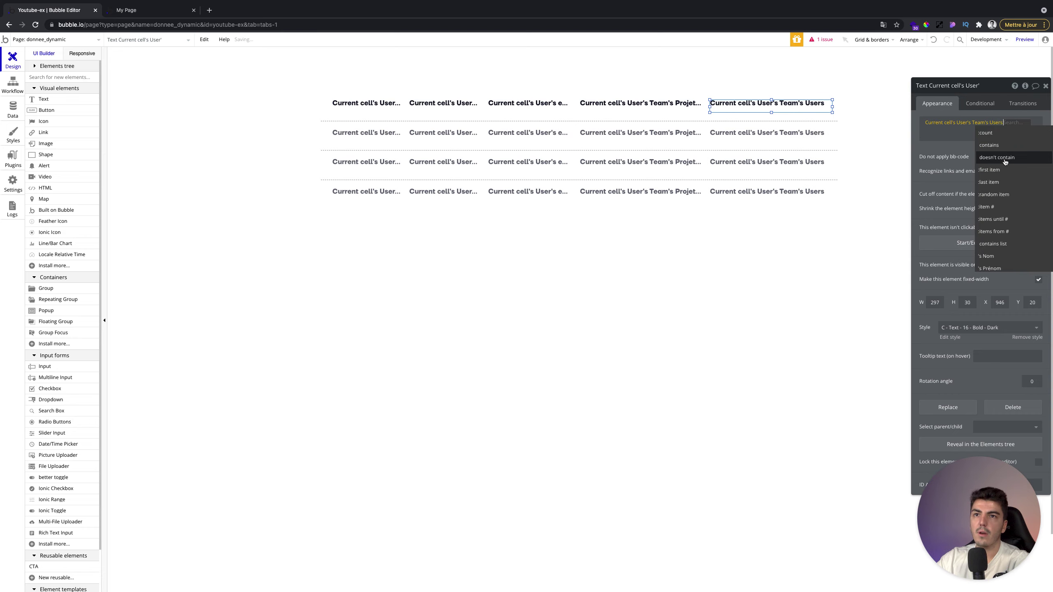
click(989, 134)
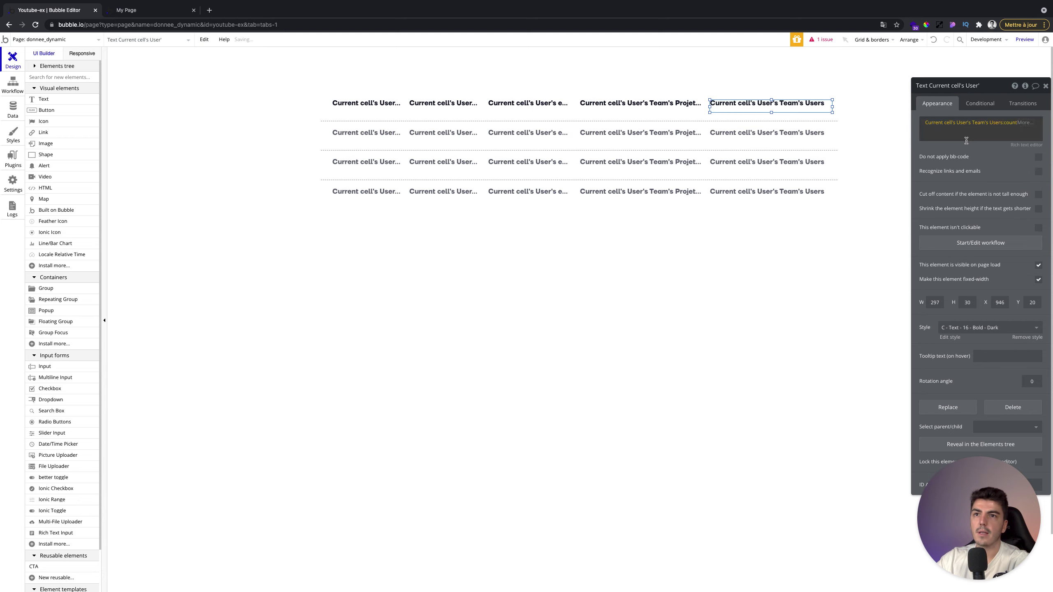
click(150, 12)
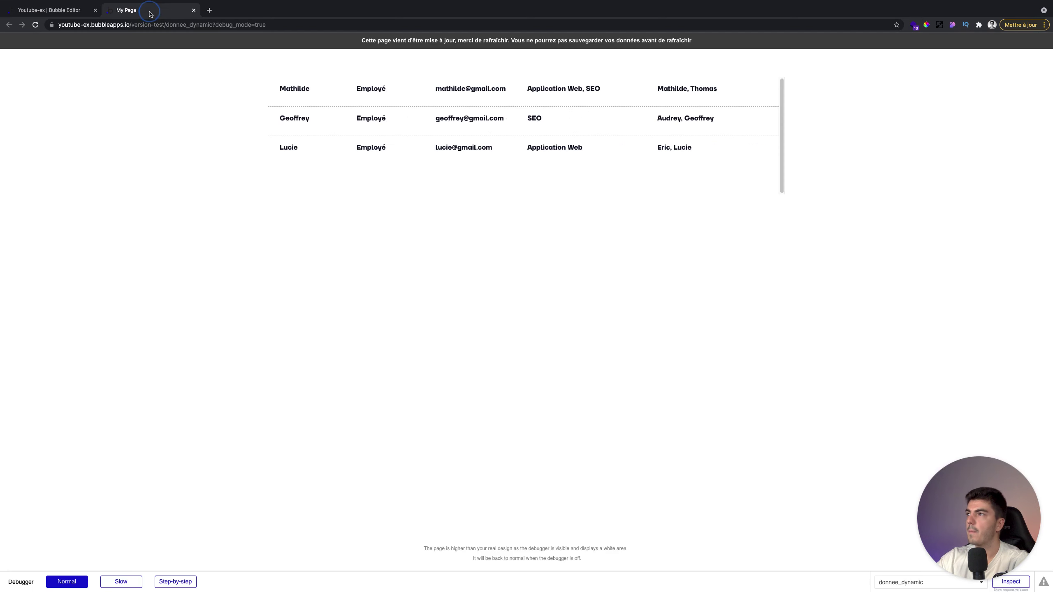
click(183, 39)
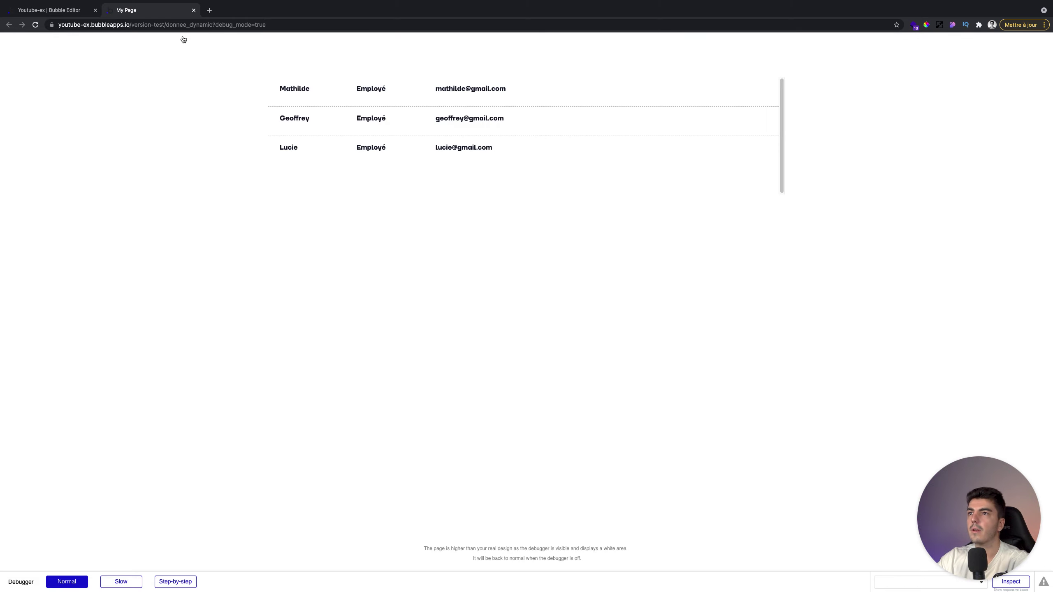
- Change the fifth text's expression to Current cell's User's Team's Users:first item's Prénom and refresh the preview to check it
click(24, 17)
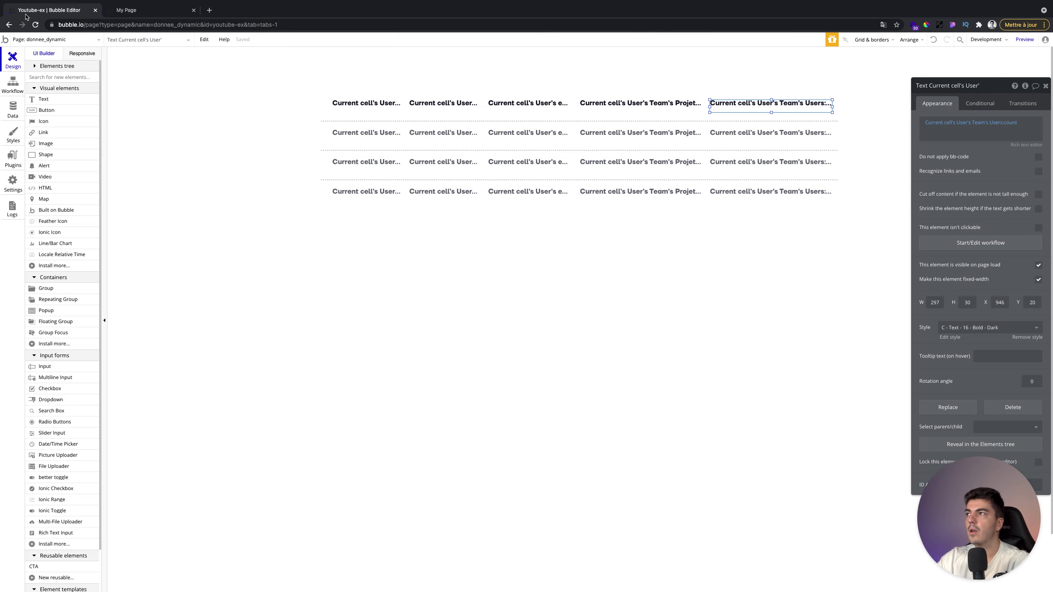
click(1005, 126)
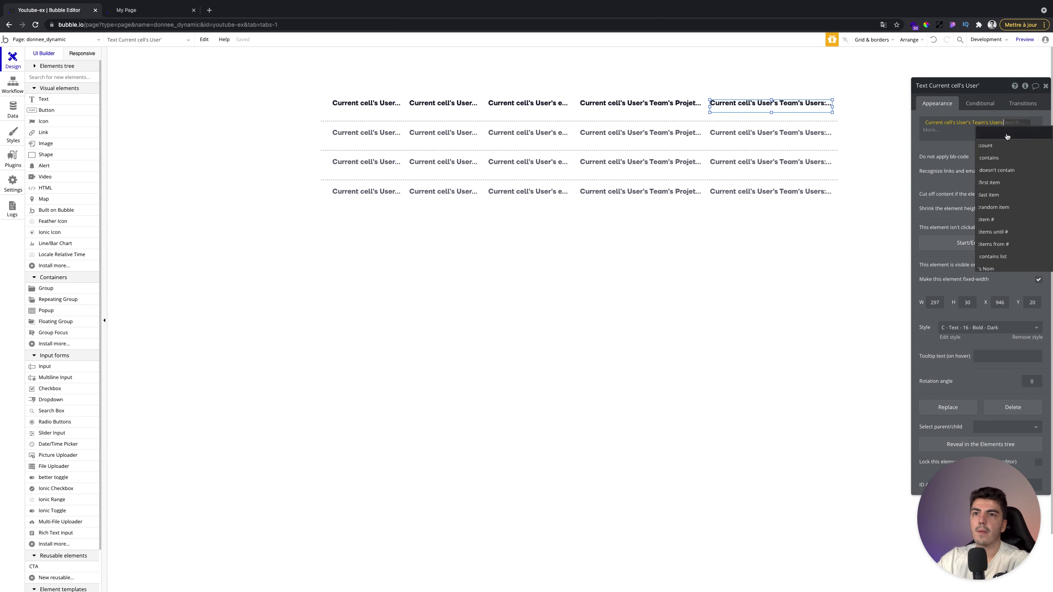
click(1009, 183)
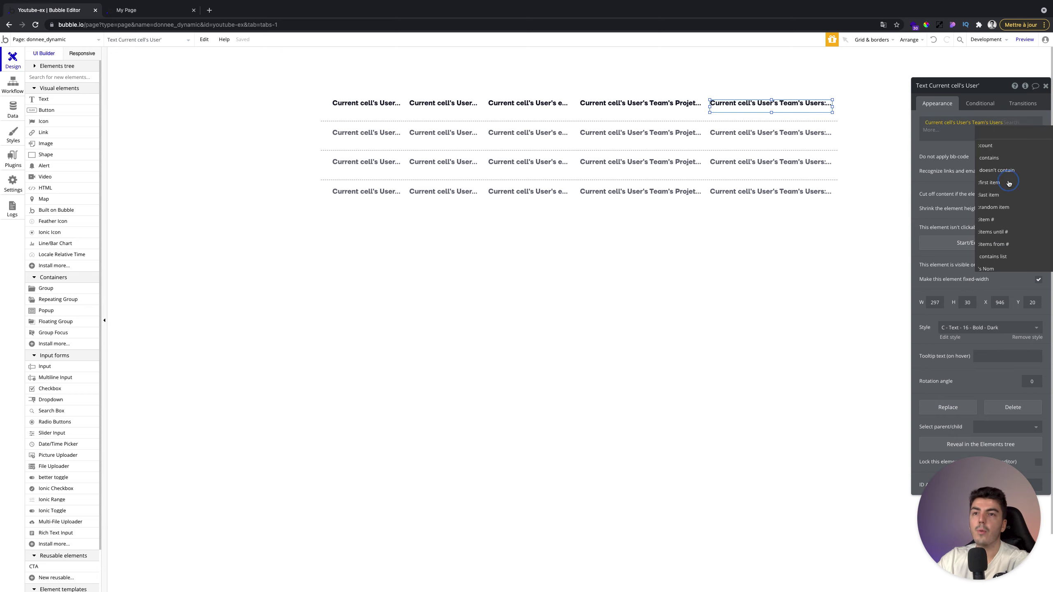
click(947, 150)
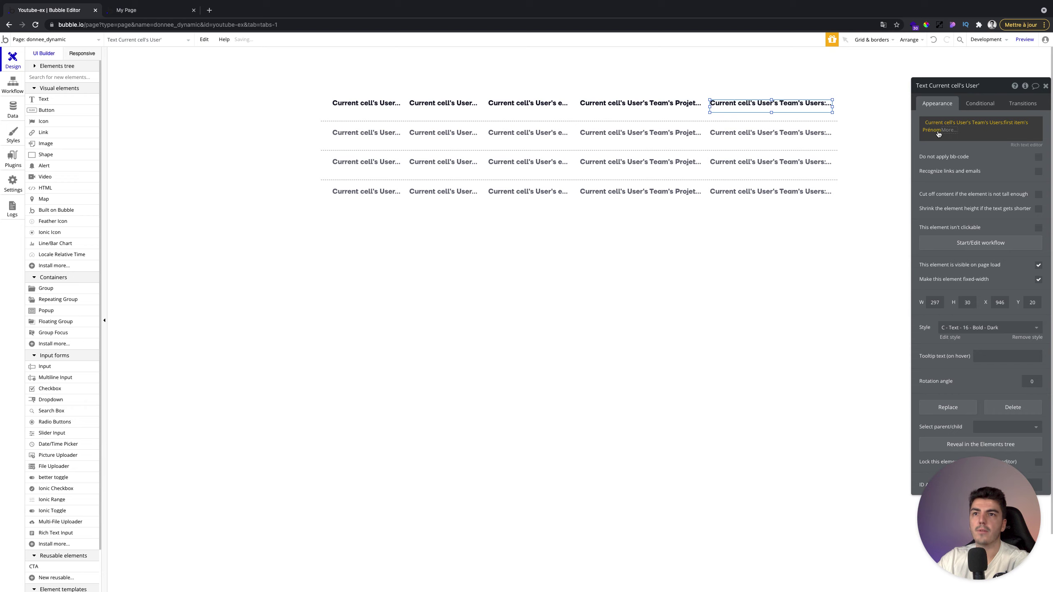
right_click(940, 132)
click(950, 133)
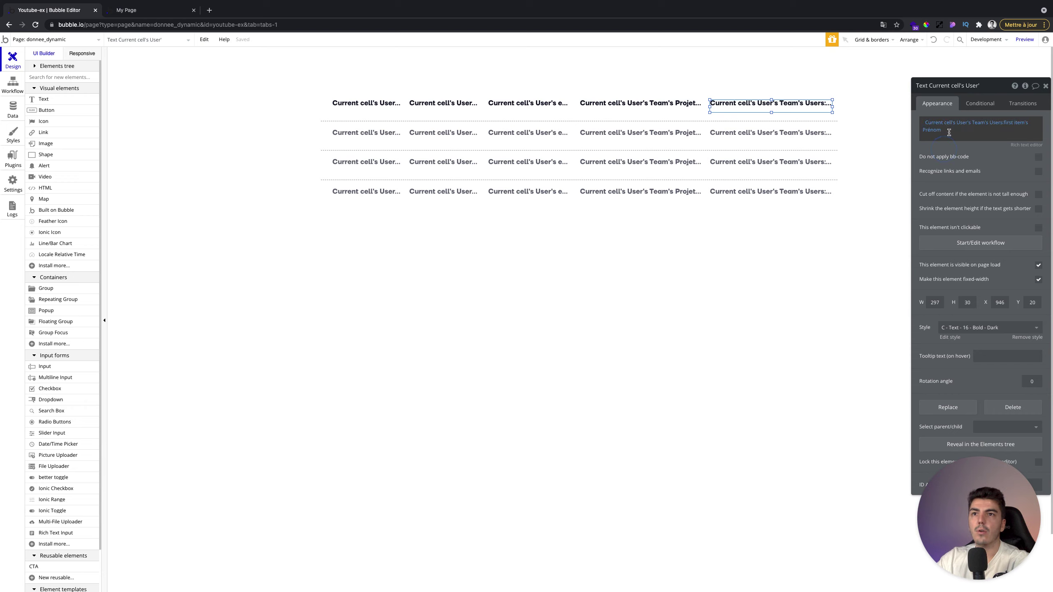
key(BackSpace)
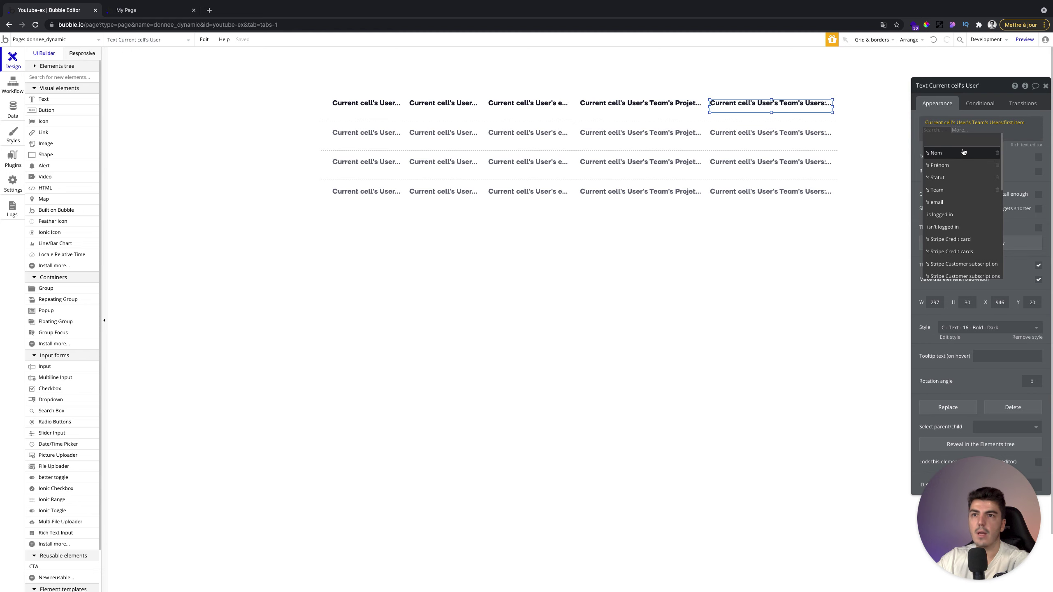
click(951, 163)
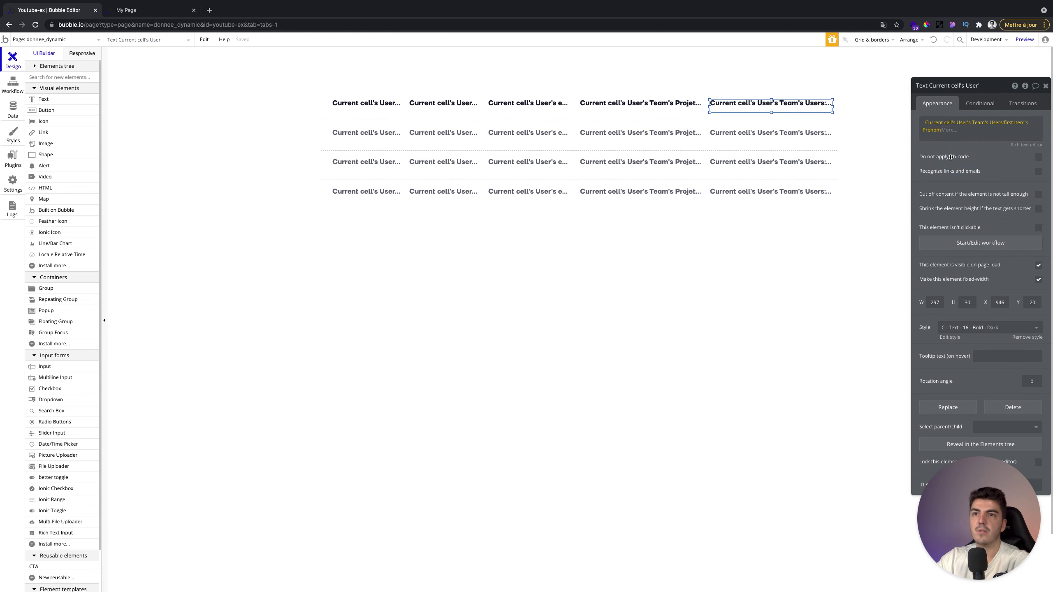
click(142, 15)
click(186, 41)
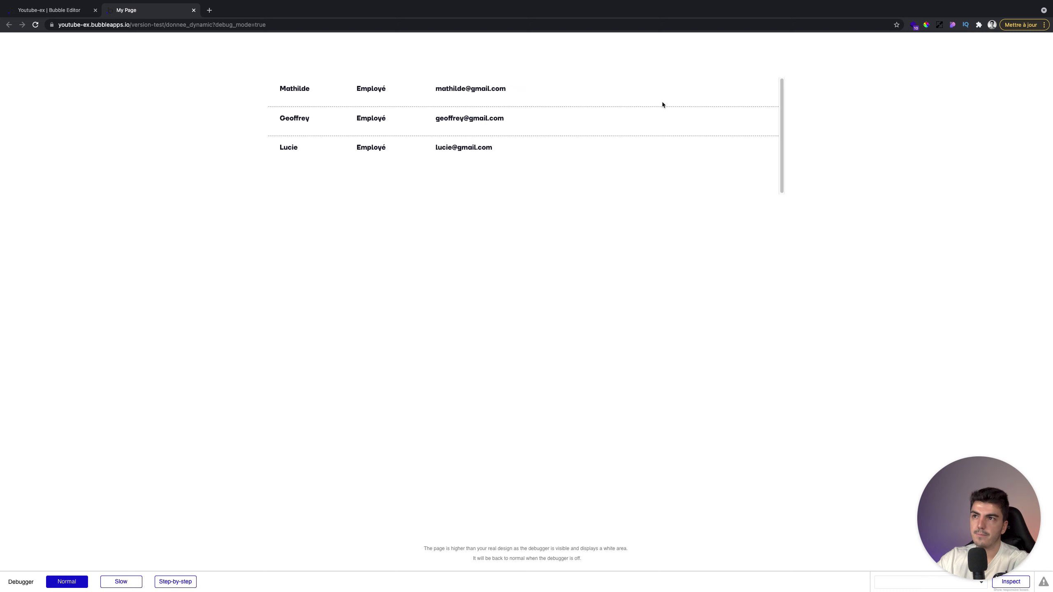
- Browse the operators and fields available after Team's Users in the fifth text's expression
click(52, 9)
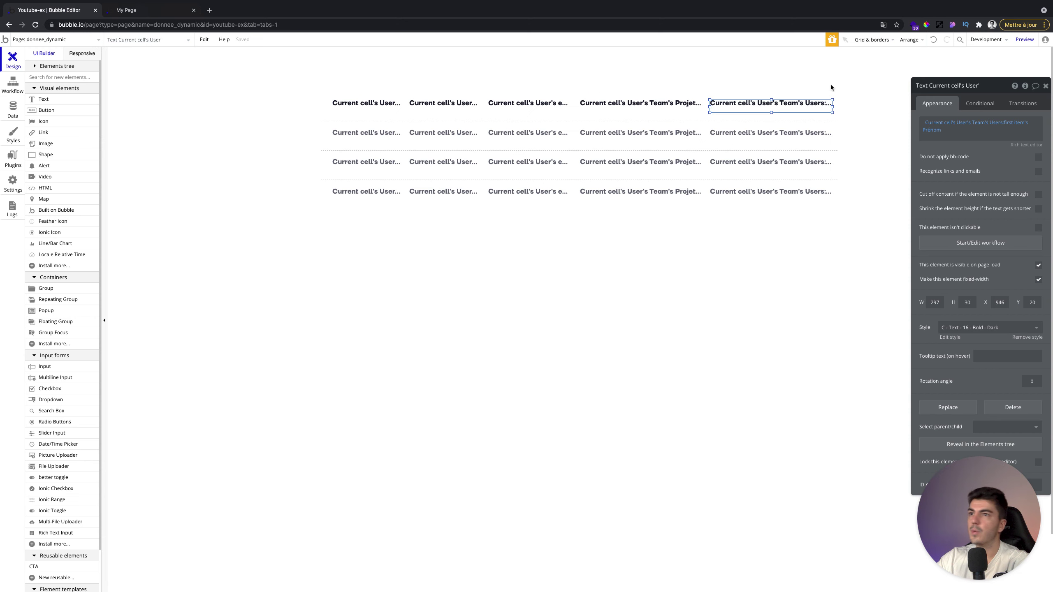
click(932, 129)
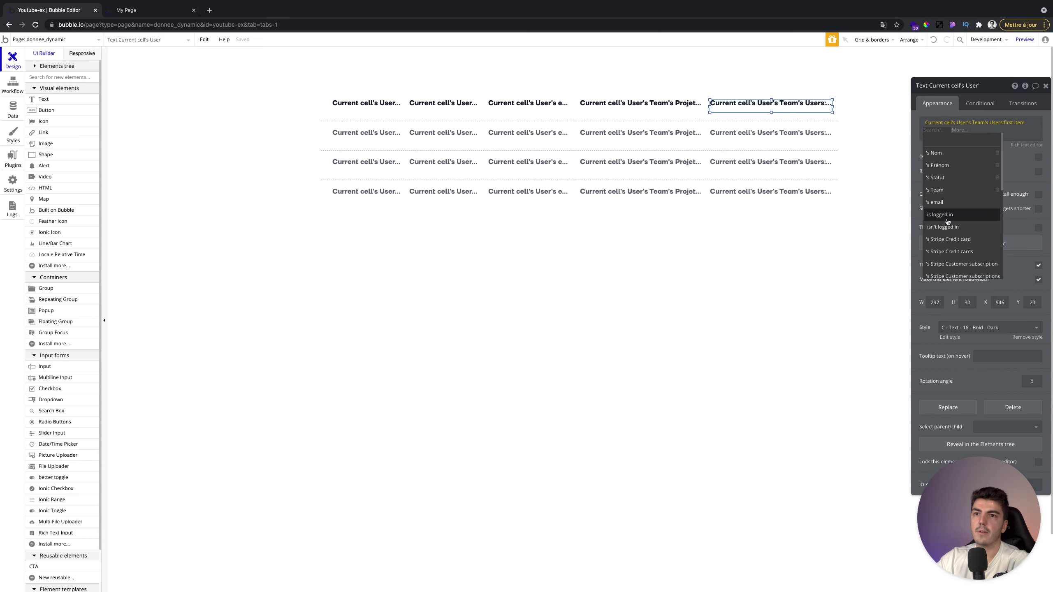
click(1012, 123)
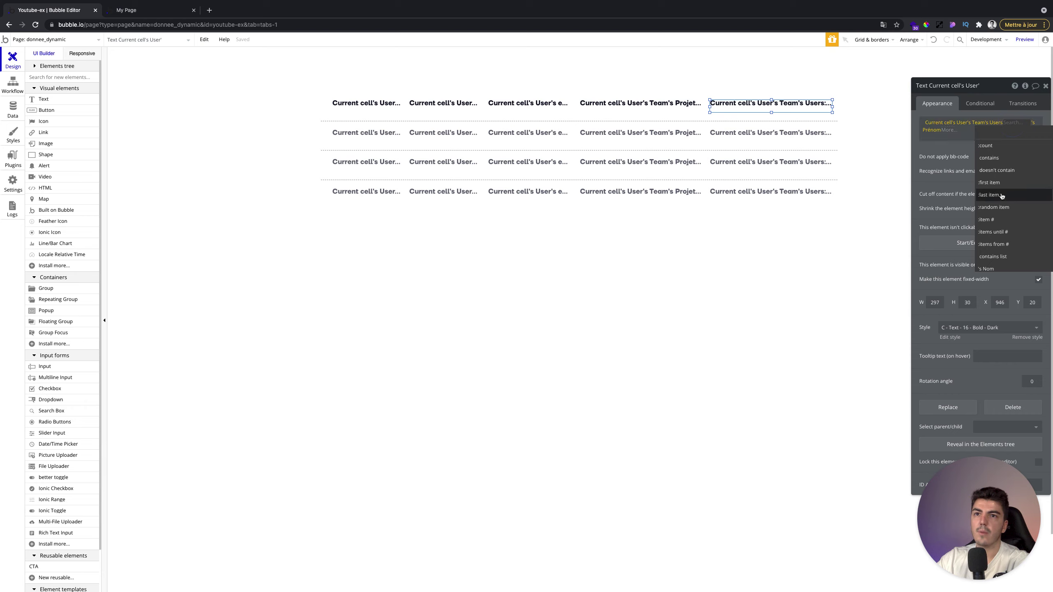
scroll(1000, 220, down, 3)
scroll(1001, 212, down, 3)
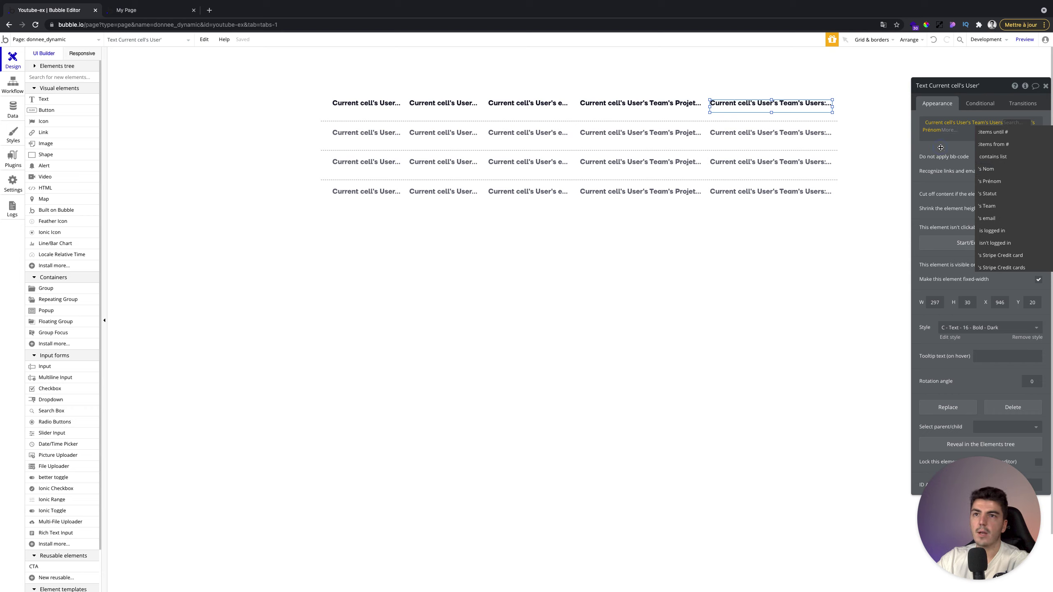
- Clear the fifth text's expression and replace it with Current cell's User's Team's Nom
click(954, 132)
key(BackSpace)
key(ctrl+a)
key(BackSpace)
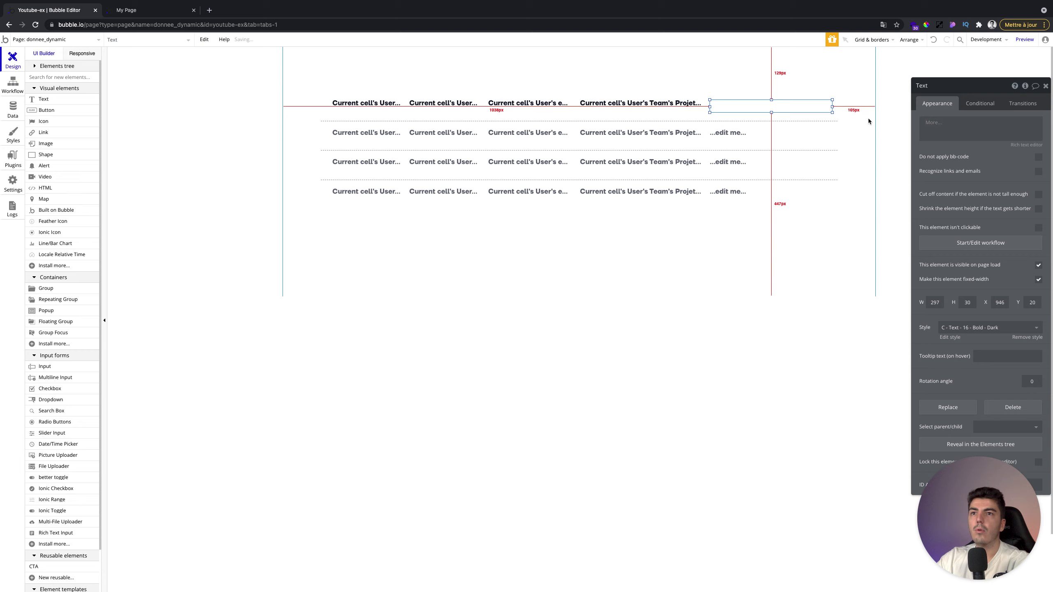
click(946, 137)
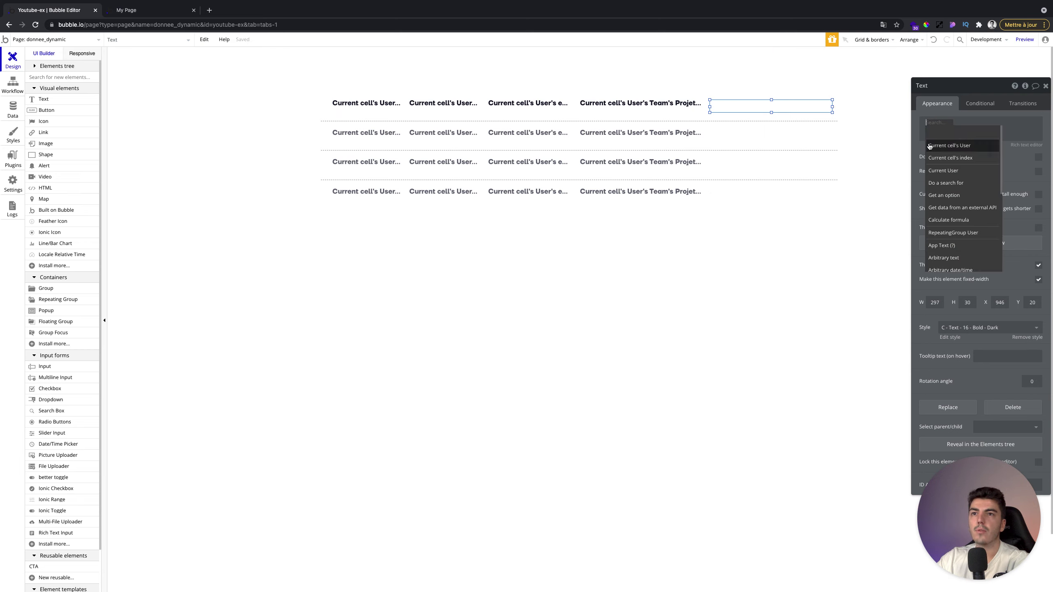
click(935, 146)
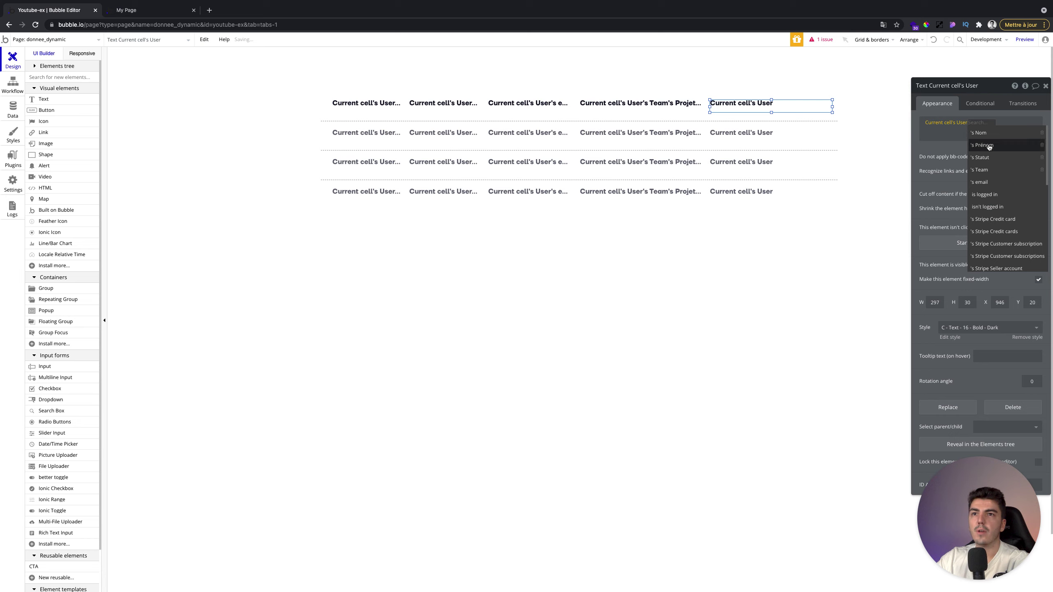
click(930, 148)
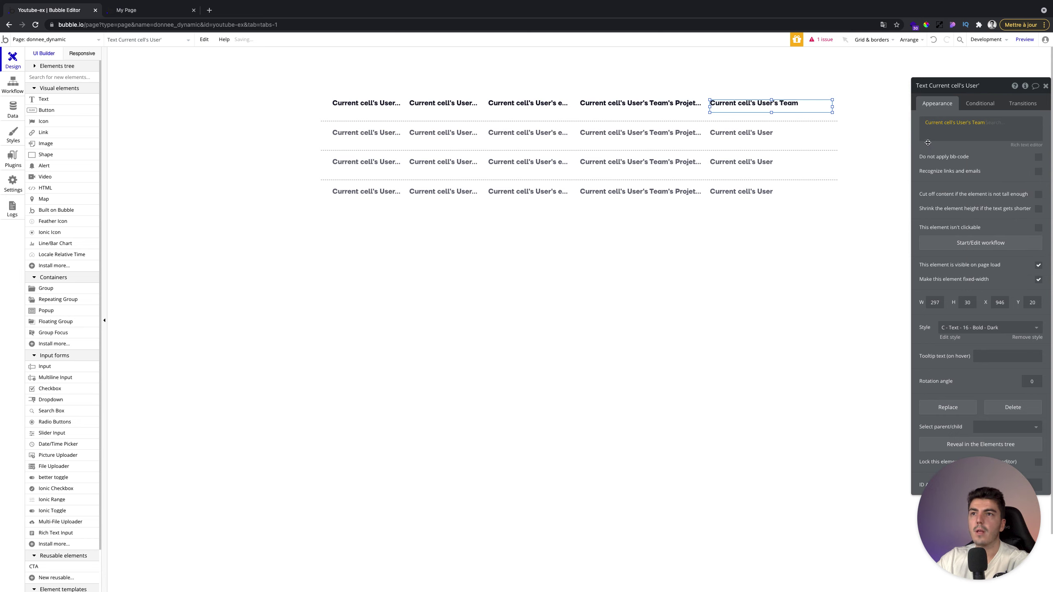
click(993, 123)
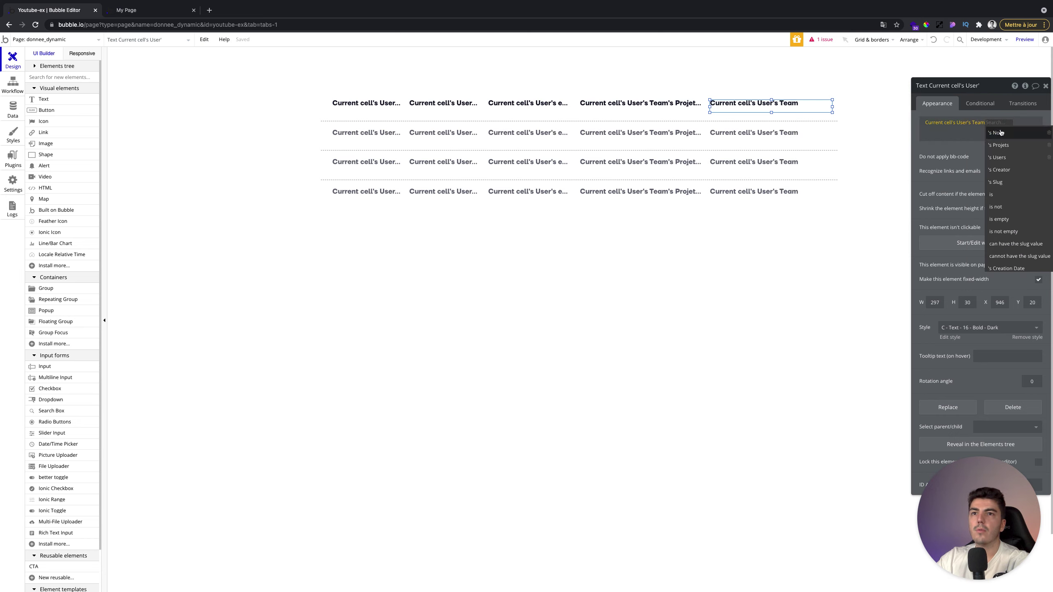
- Refresh the page preview and check each user's team name in the rows against the expression in the editor
click(154, 11)
click(190, 39)
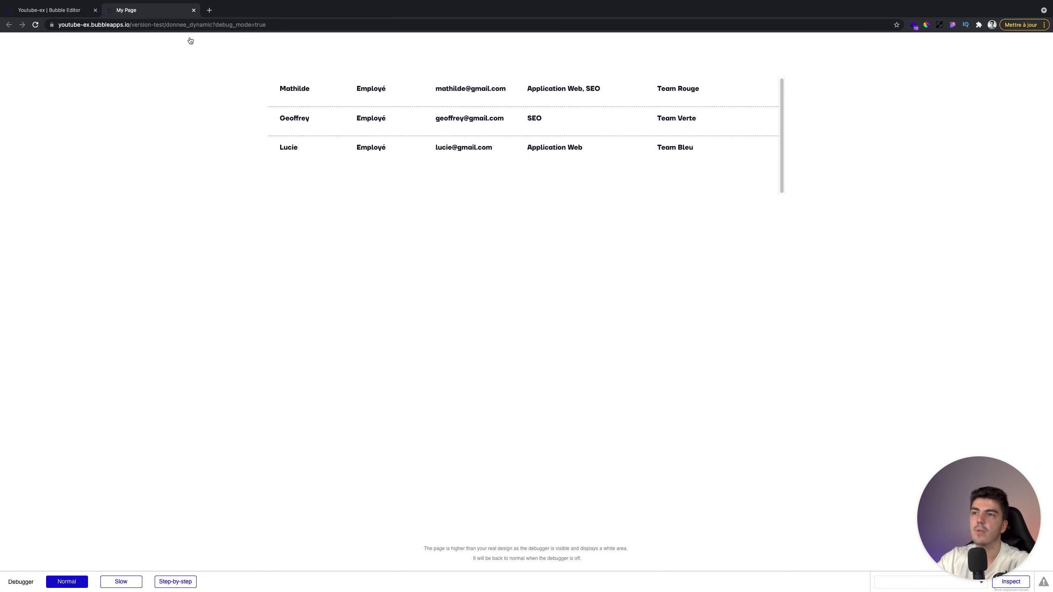
click(62, 10)
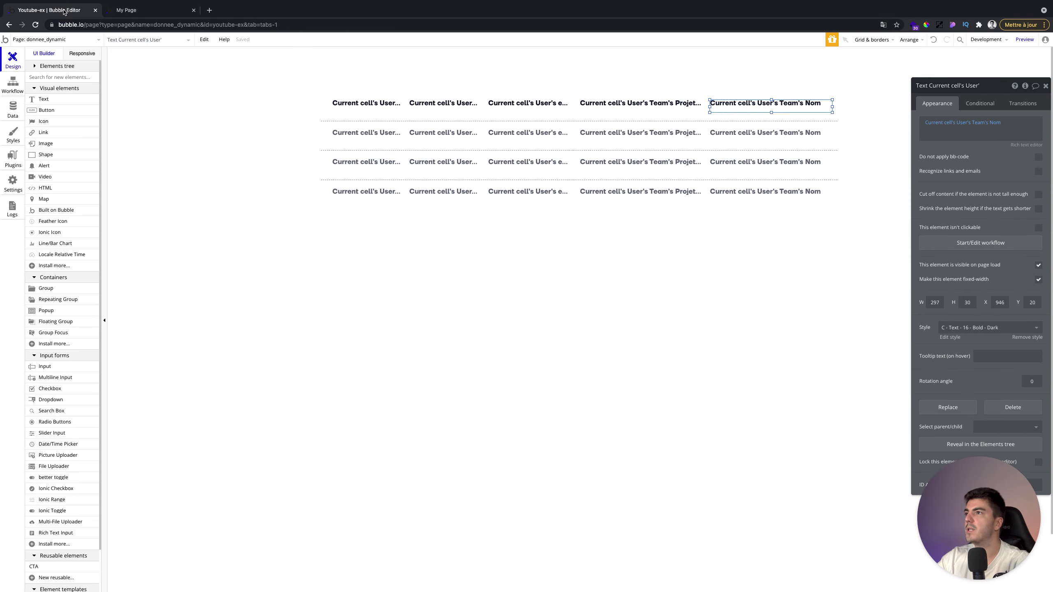
click(154, 13)
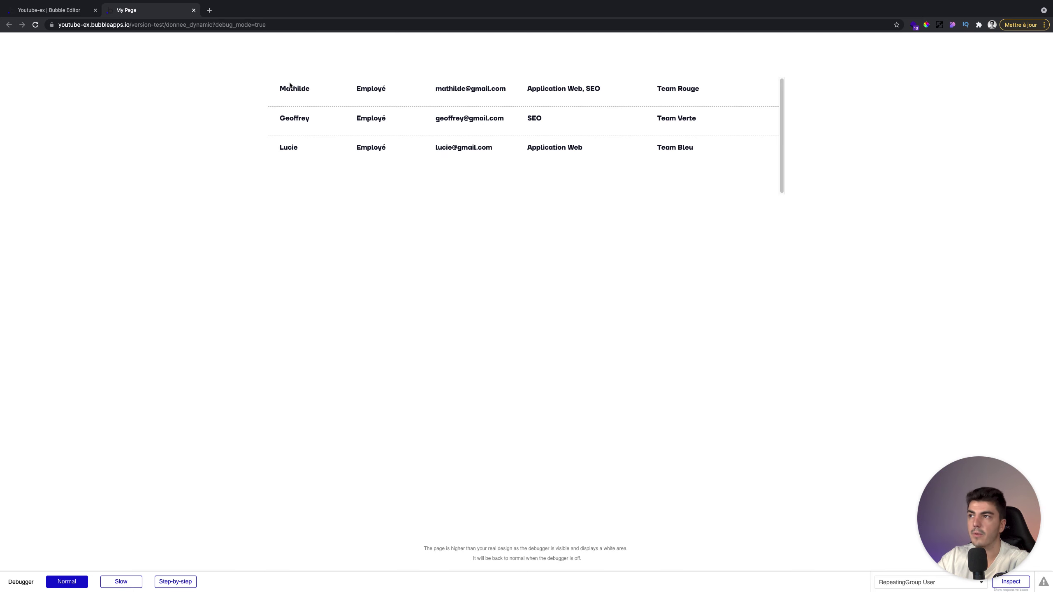
drag(286, 88, 332, 88)
click(400, 86)
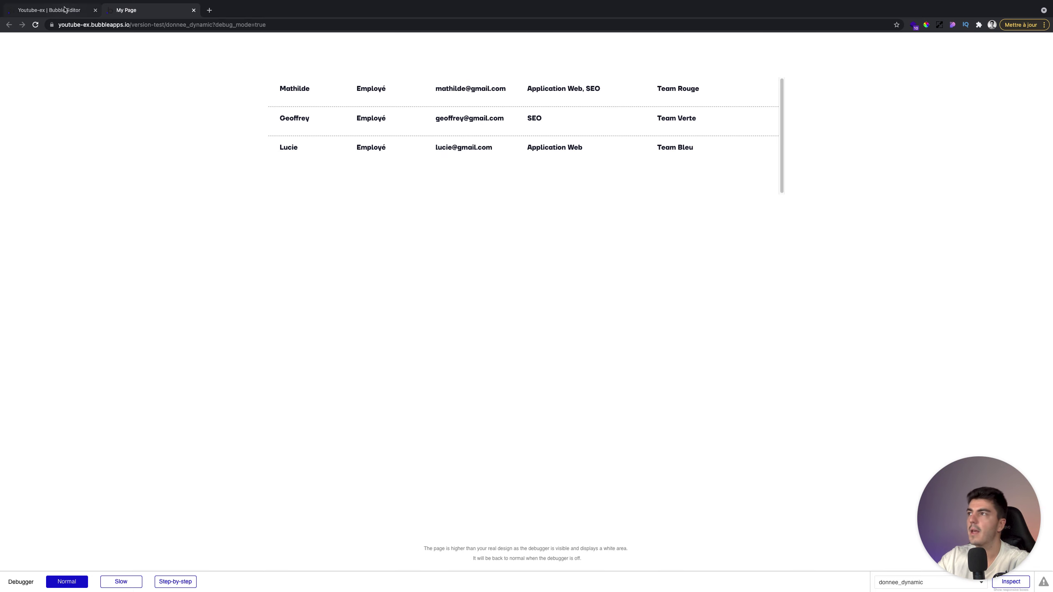
- Return to the editor, open the repeating group's properties and move the property editor to the other side of the canvas
click(62, 9)
click(608, 116)
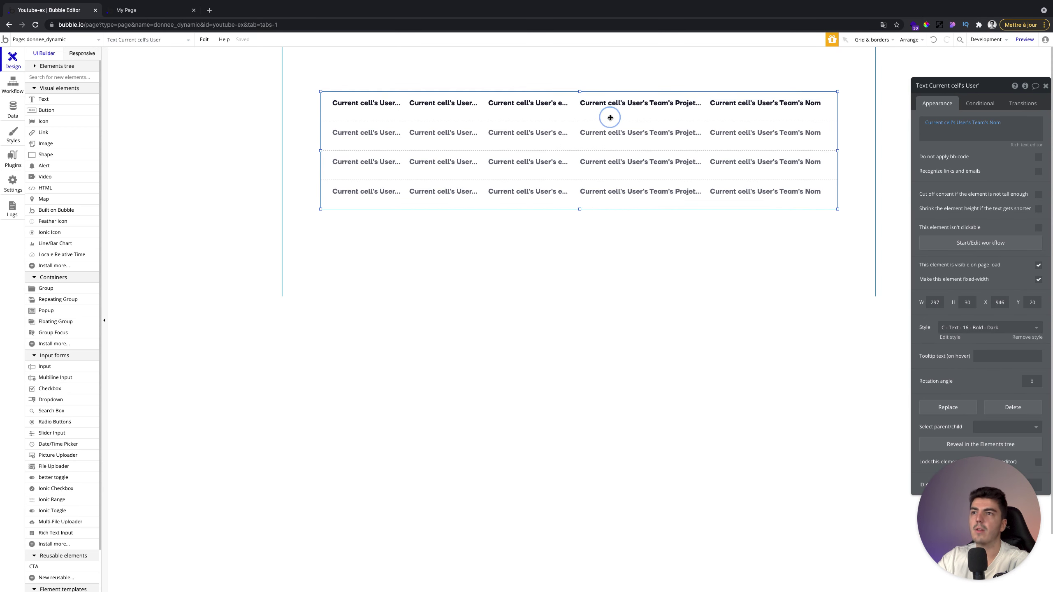
drag(936, 145, 182, 108)
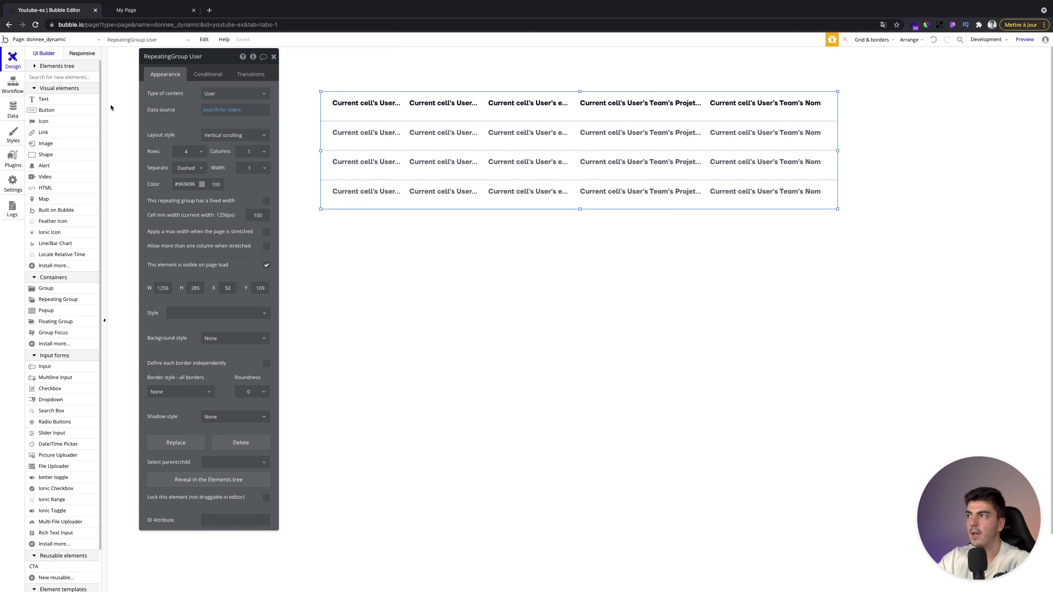
- Place a text element about 200 by 45 px below the repeating group, near its starting edge
click(74, 103)
click(350, 225)
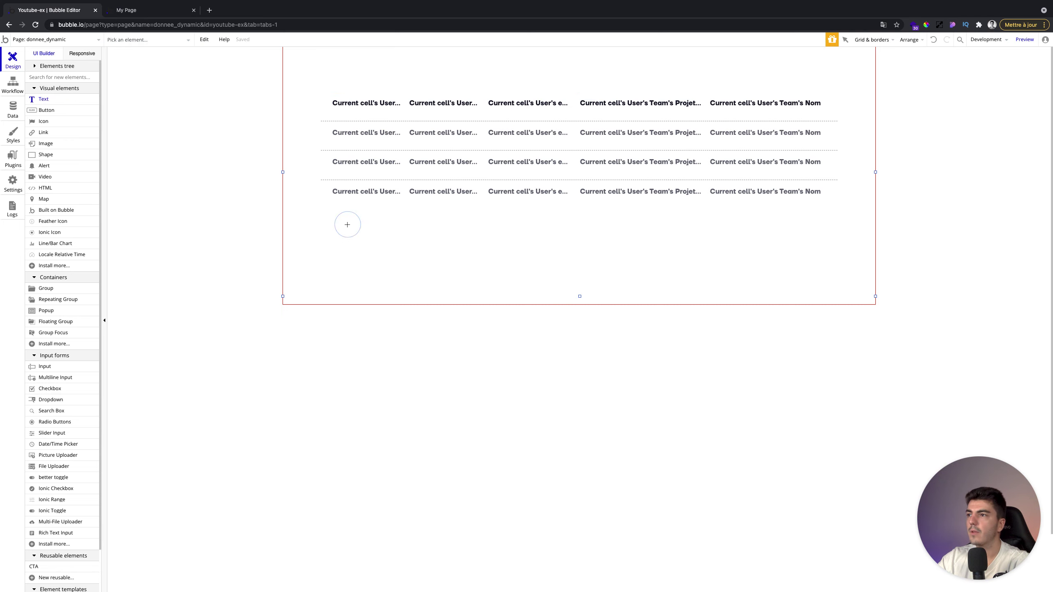
drag(386, 233, 365, 234)
- Replace the new text's placeholder content with the dynamic expression Current User's Prénom
click(196, 103)
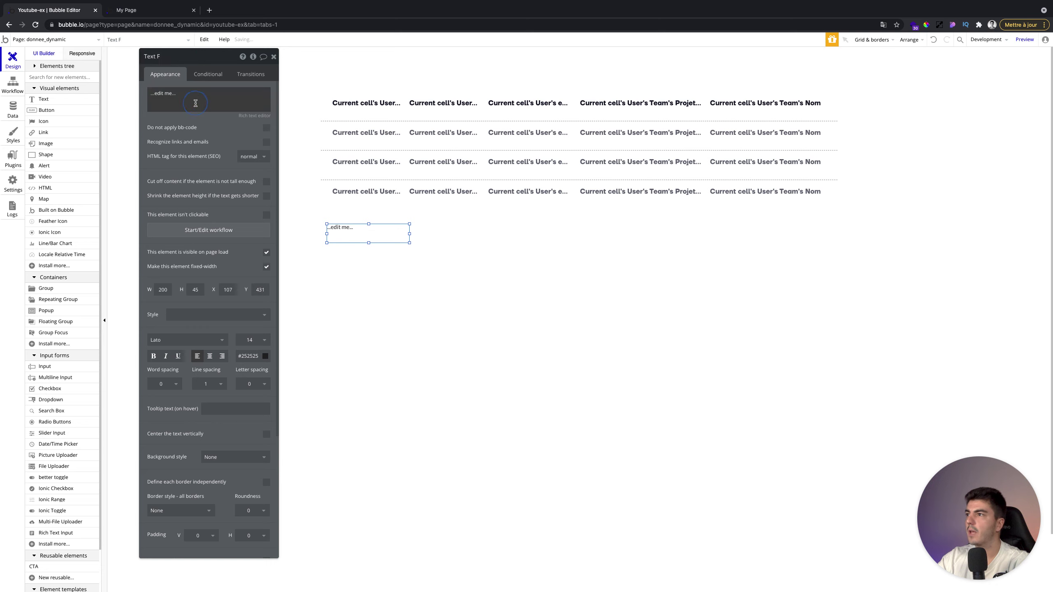
click(194, 99)
key(ctrl+a)
key(BackSpace)
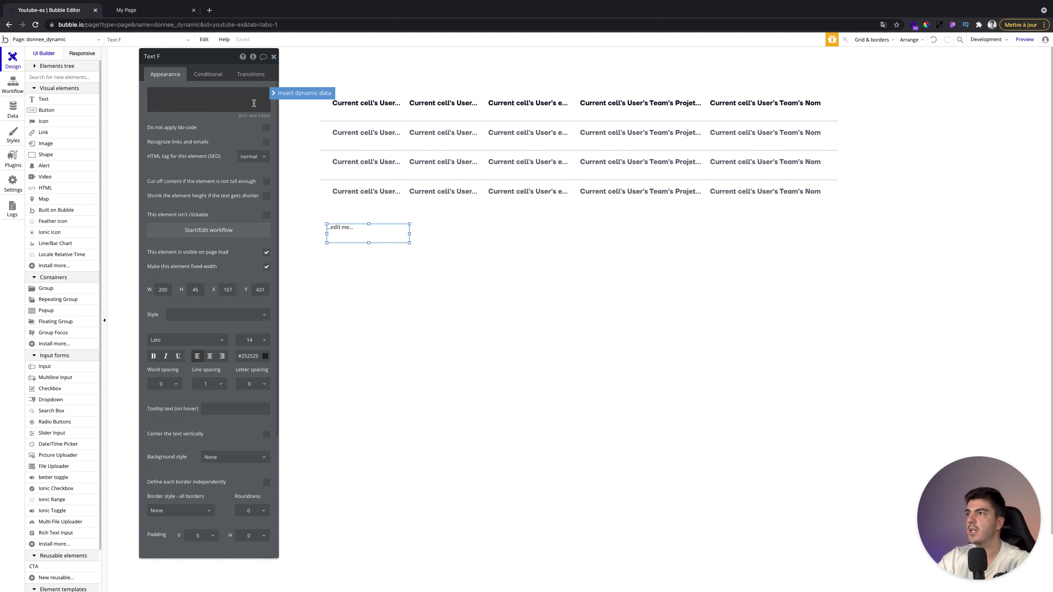
click(291, 93)
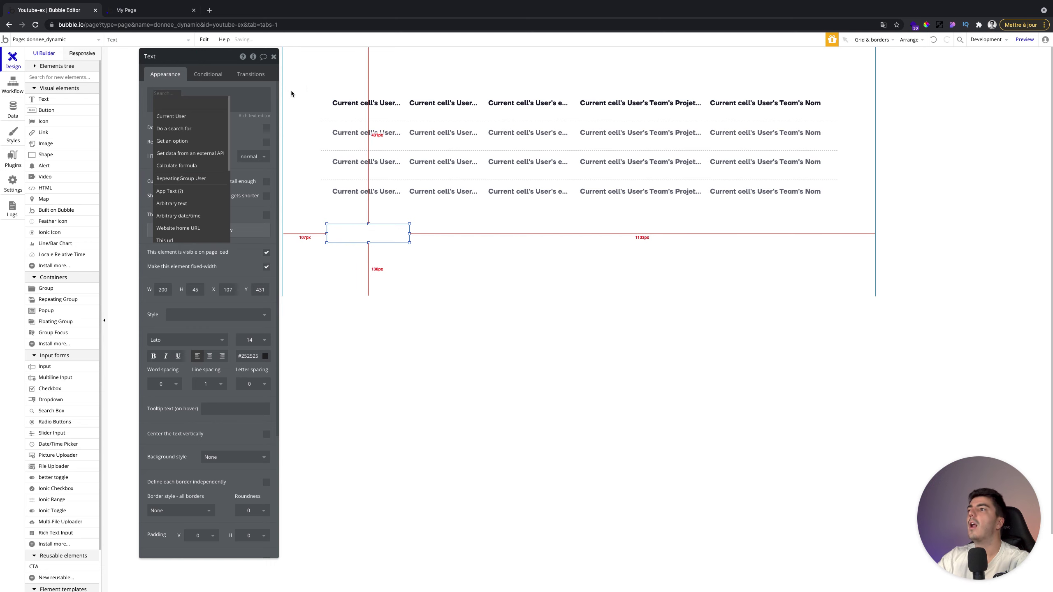
click(200, 117)
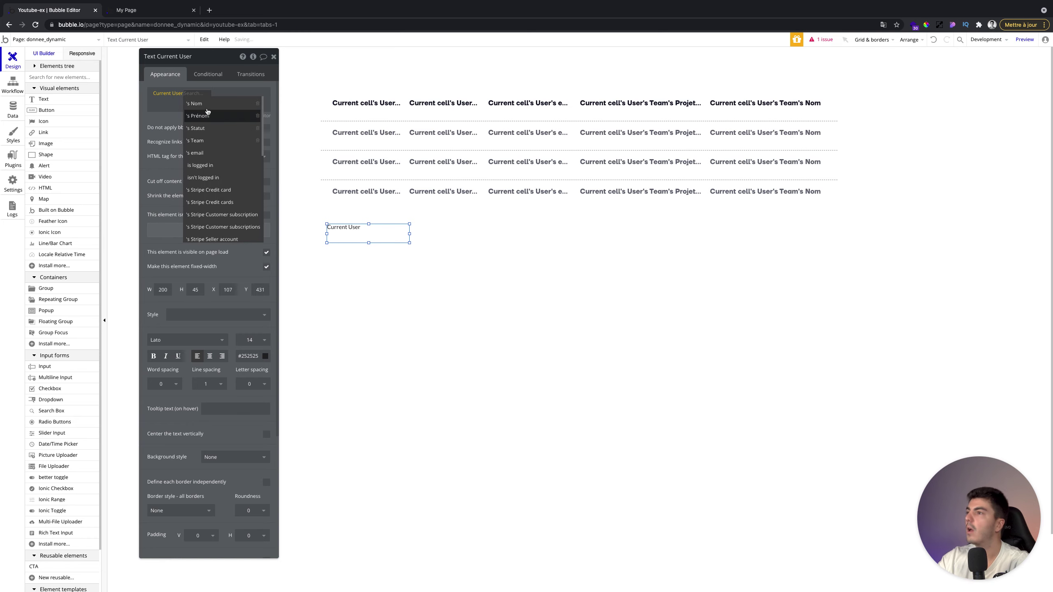
click(208, 116)
- Duplicate the Current User's Prénom text directly below it and set the copy's expression to Current User's Nom
click(382, 227)
scroll(383, 226, down, 2)
drag(357, 151, 356, 158)
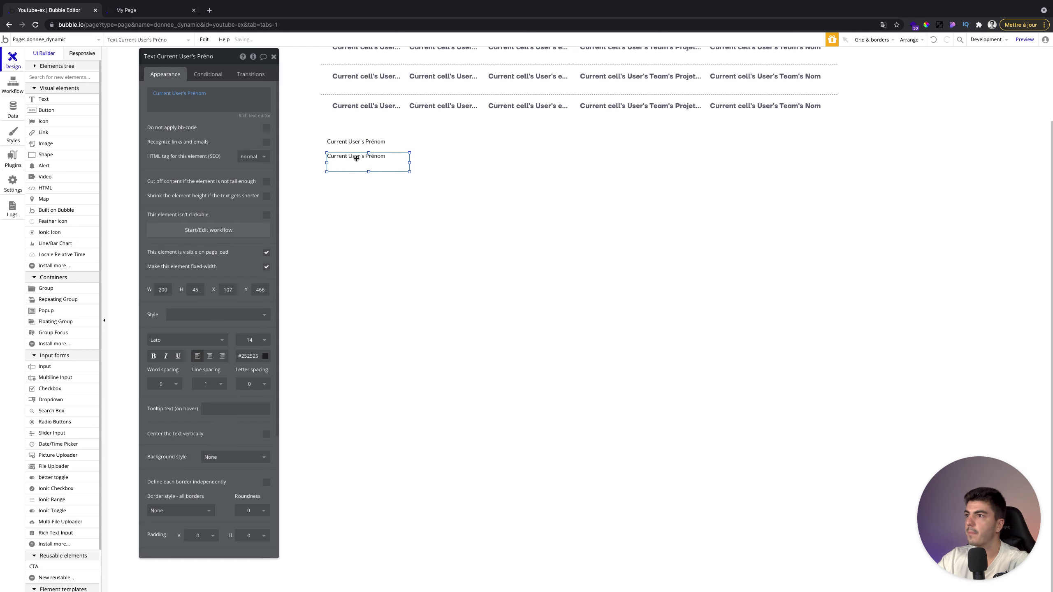
click(197, 93)
click(212, 120)
- Duplicate the Current User's Nom text directly below it and set the copy's expression to Current User's Team's Projets's Nom
mouse_move(379, 162)
mouse_down()
mouse_move(380, 175)
mouse_move(378, 165)
mouse_up()
click(379, 164)
drag(378, 165, 374, 169)
click(195, 93)
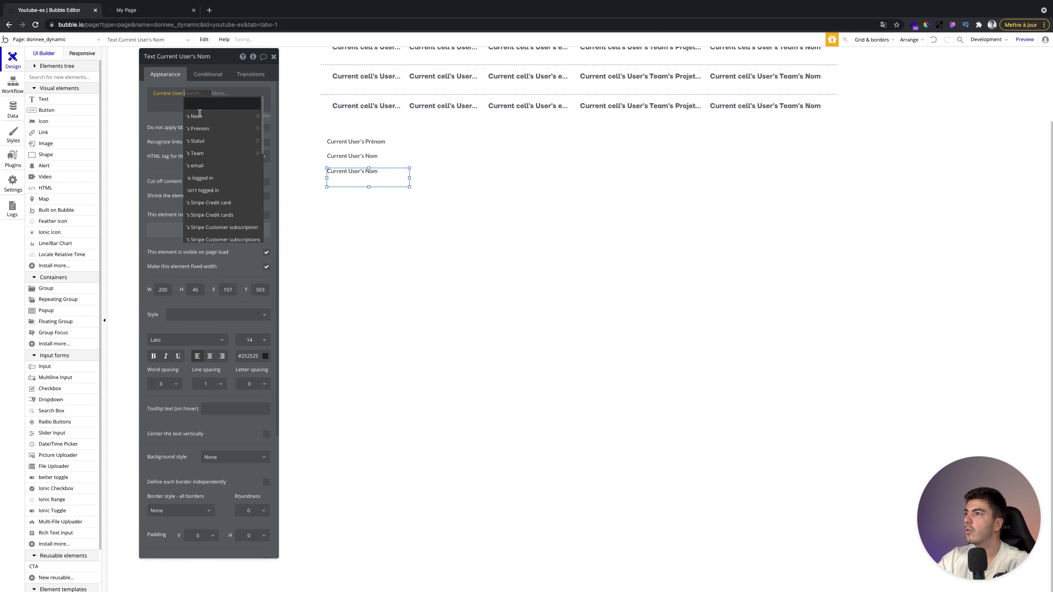
click(207, 153)
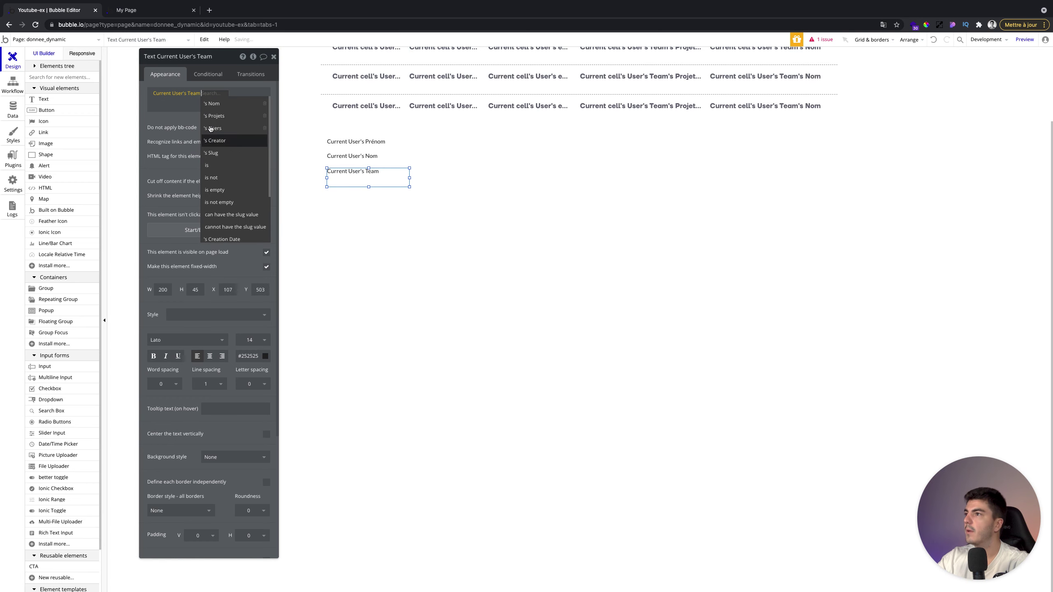
click(219, 118)
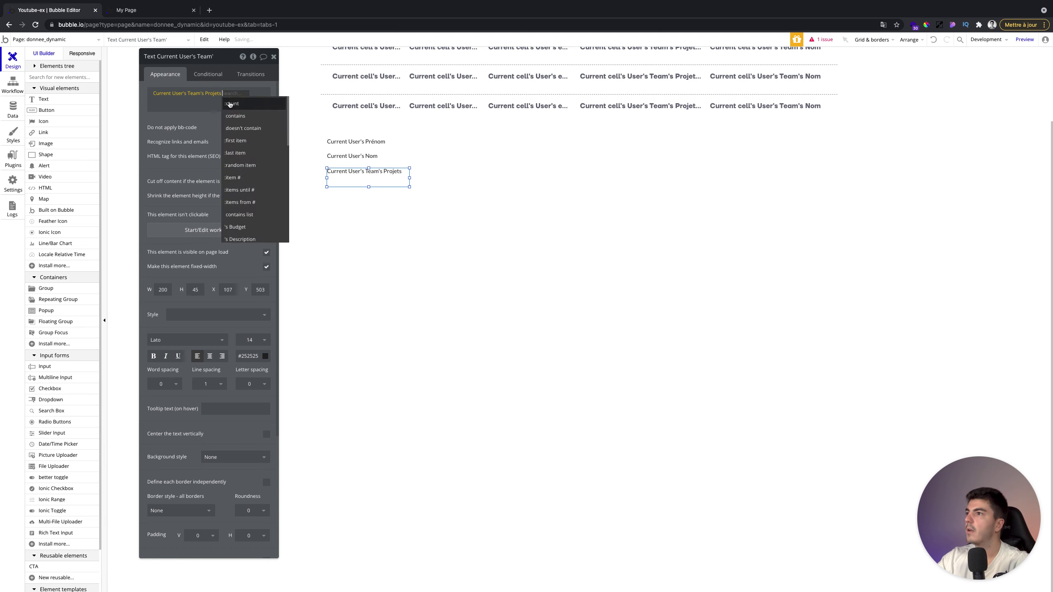
scroll(249, 175, down, 3)
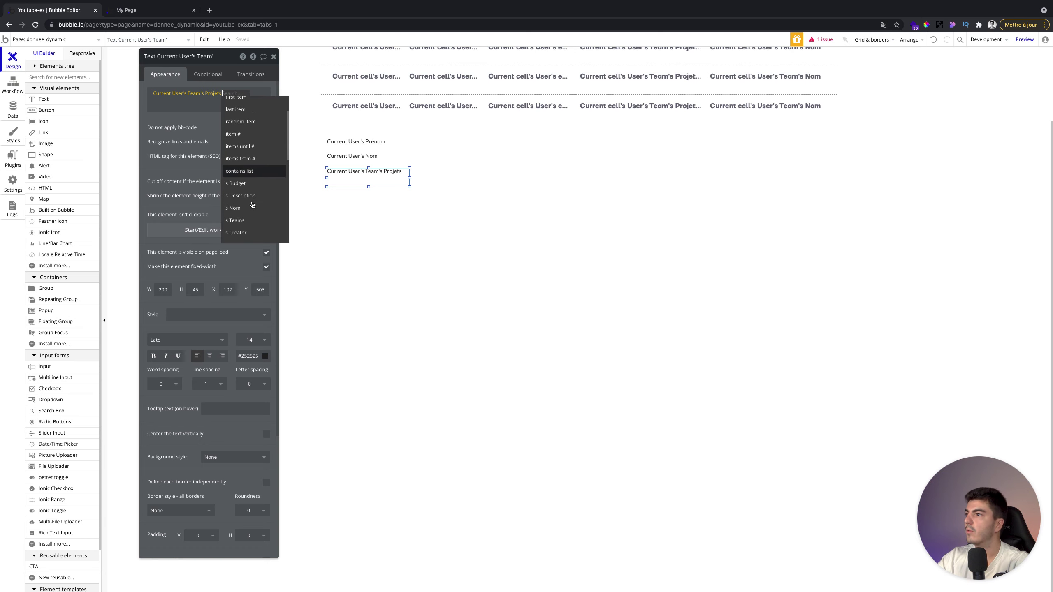
click(249, 205)
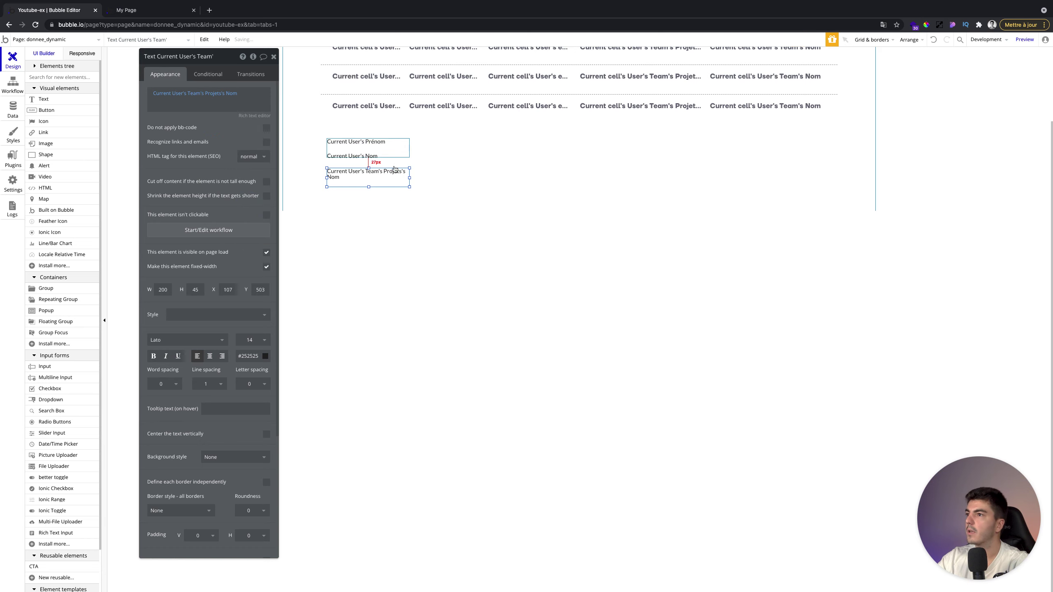
- Copy the project names text beside the Prénom text, at about X 351, Y 431, and set it to Current User's Team's Users's Prénom
drag(378, 173, 477, 143)
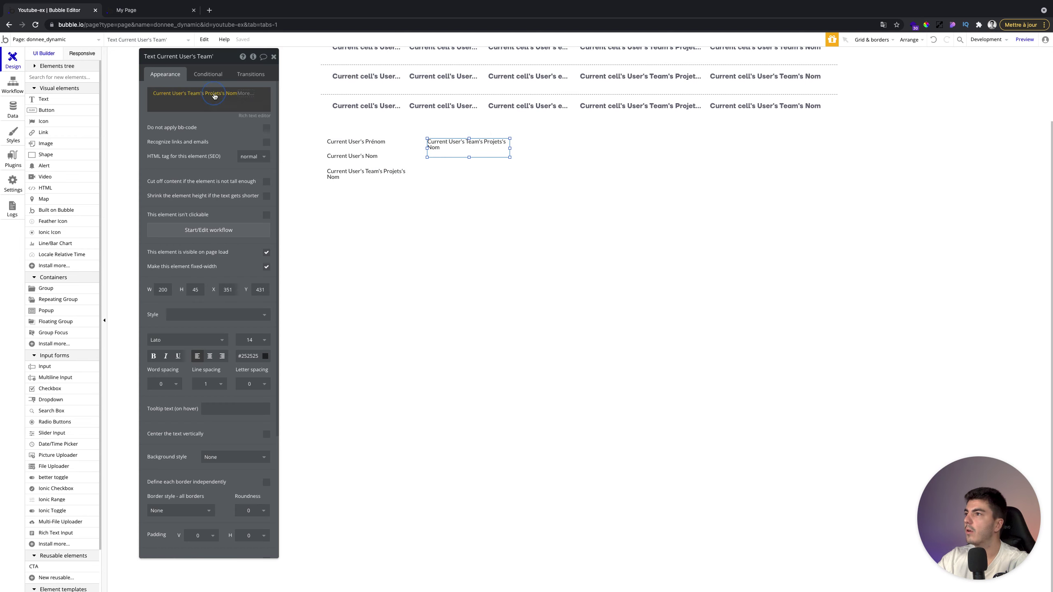
click(214, 96)
click(222, 146)
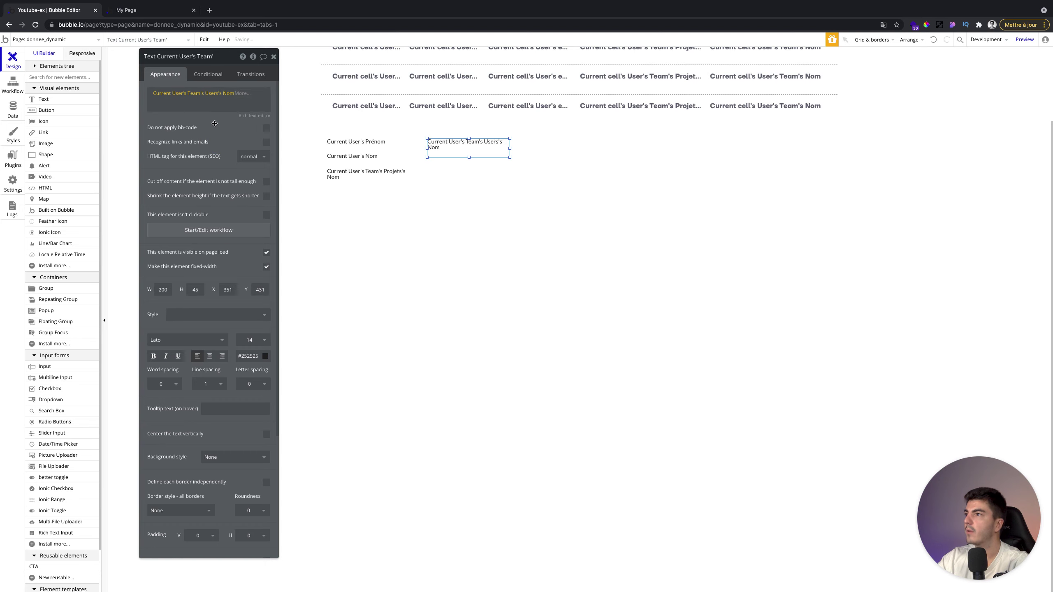
click(227, 94)
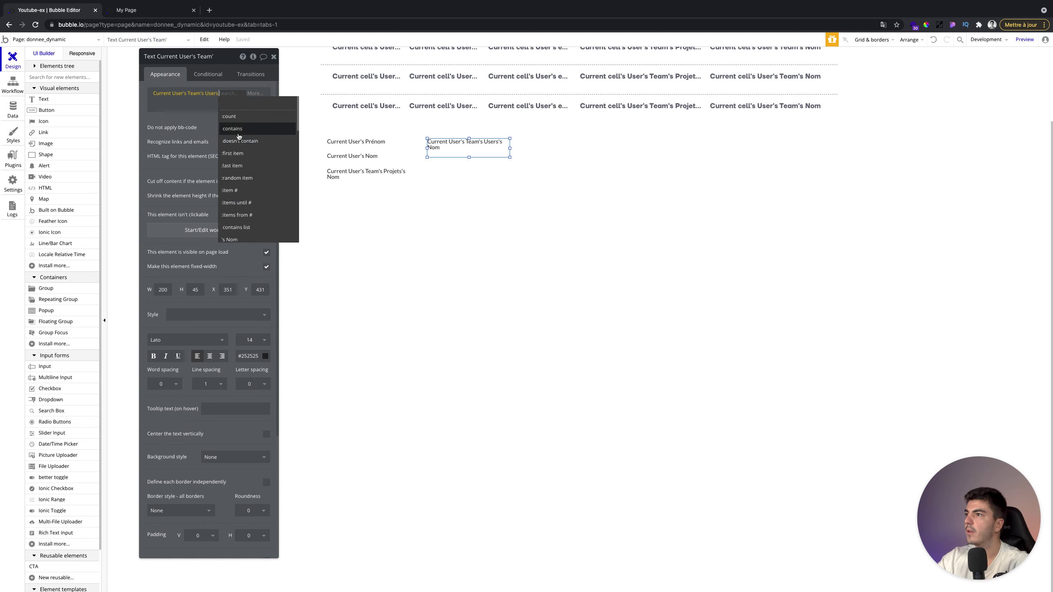
scroll(245, 210, down, 2)
click(245, 219)
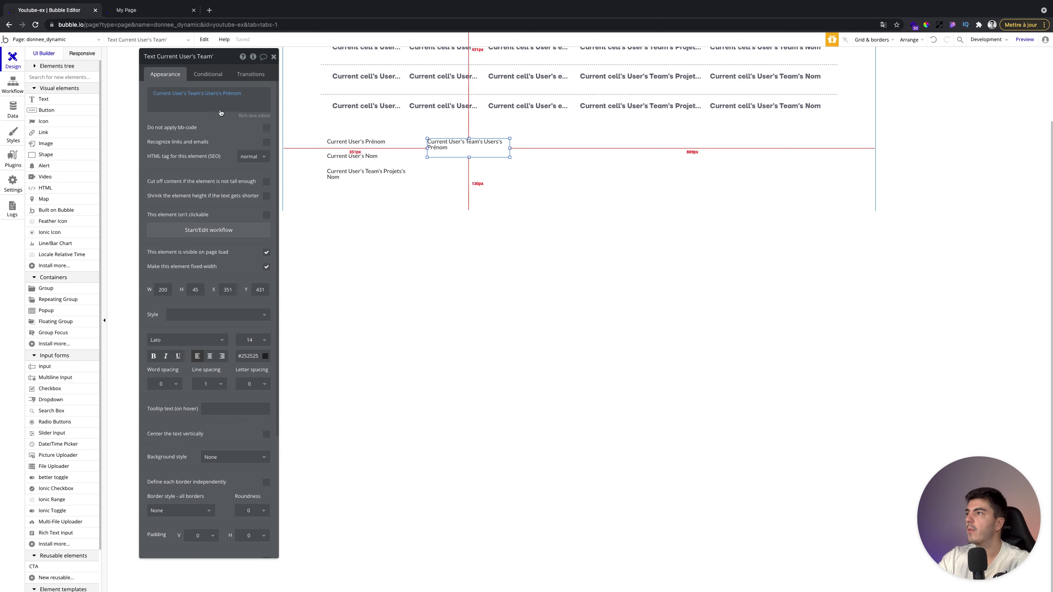
- Run the page as the Team Bleu Employé from the All Users data, close the old preview and check the four current-user texts
click(12, 109)
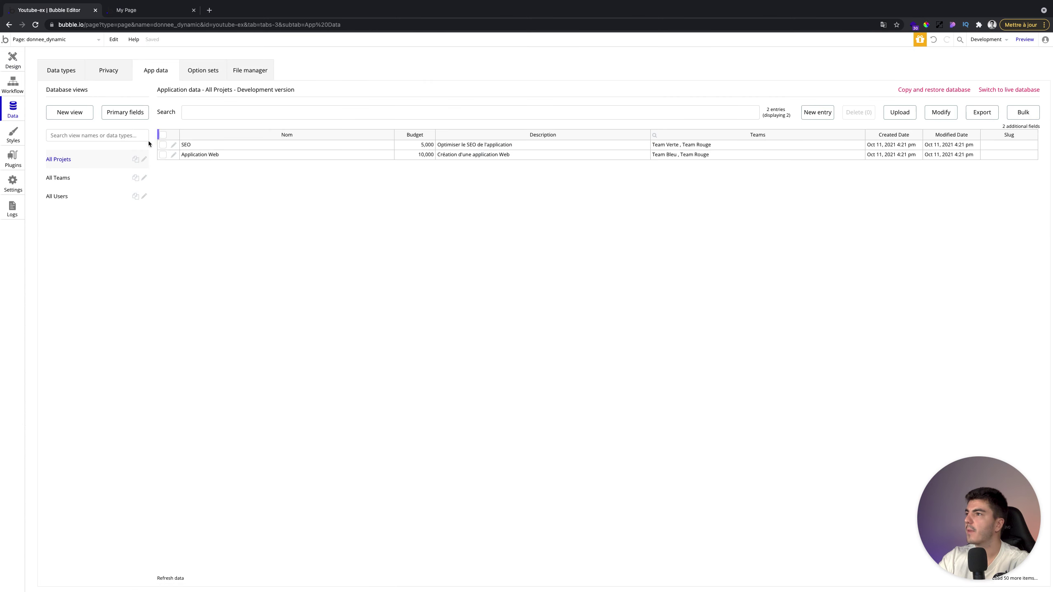
click(112, 194)
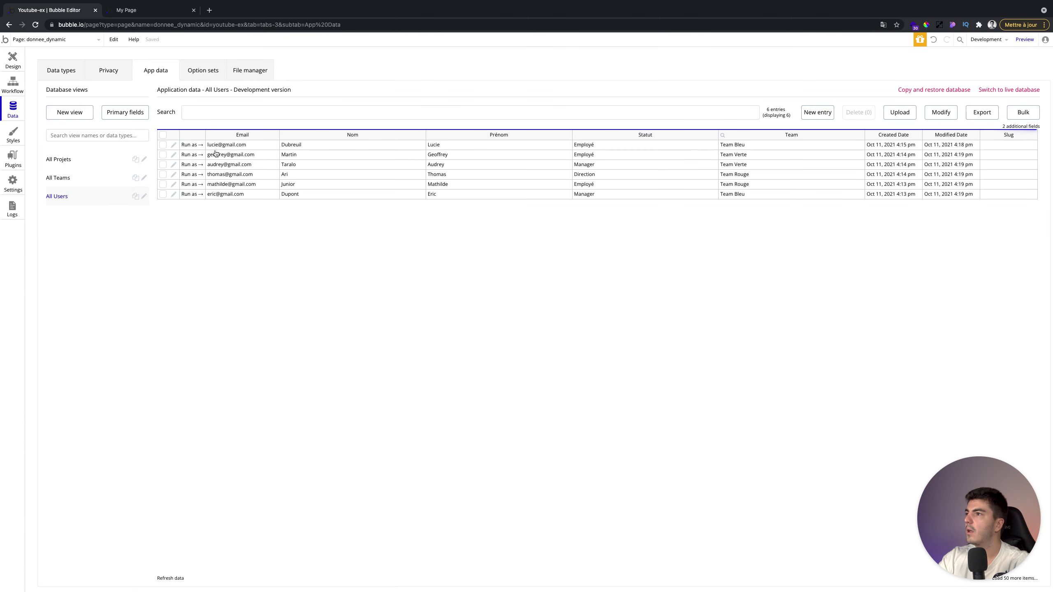
click(192, 145)
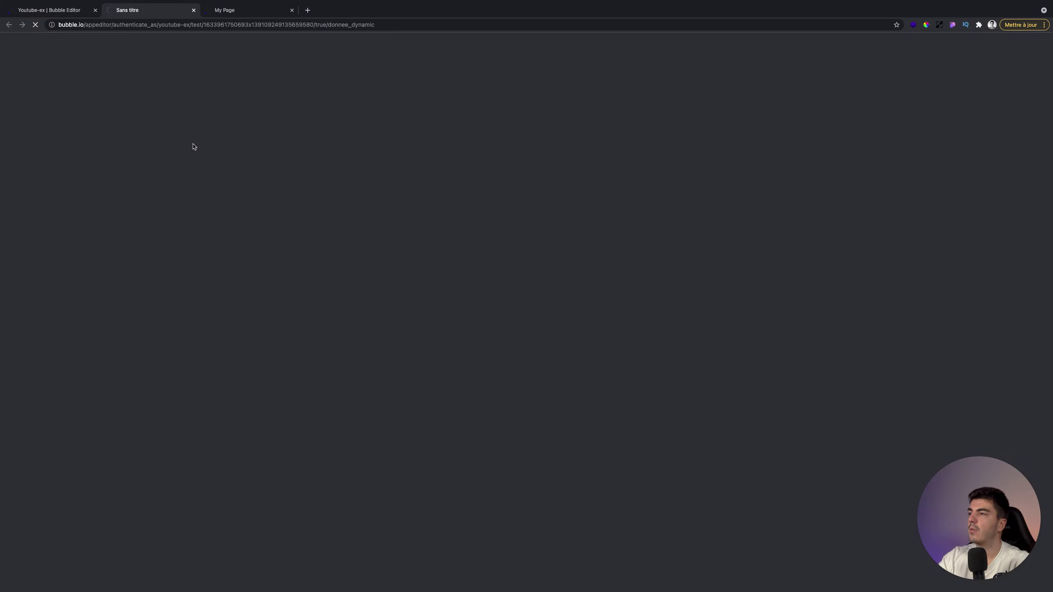
click(293, 9)
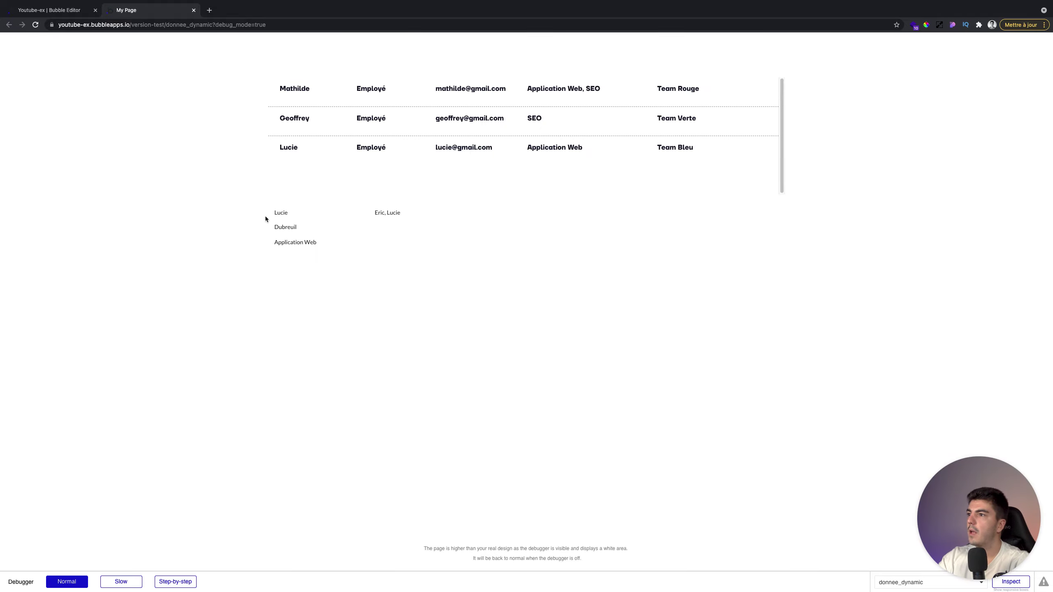
double_click(287, 241)
drag(287, 242, 430, 216)
click(329, 247)
click(430, 216)
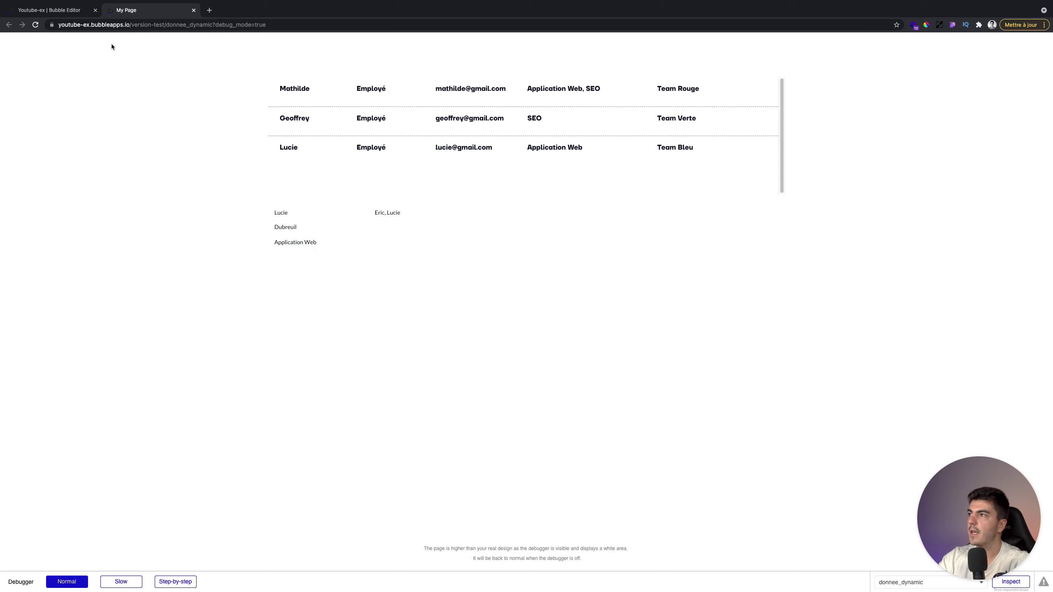
- Run the page as the Team Rouge Direction user and check the name, project and team member texts
click(73, 14)
key(ctrl+Tab)
key(super+r)
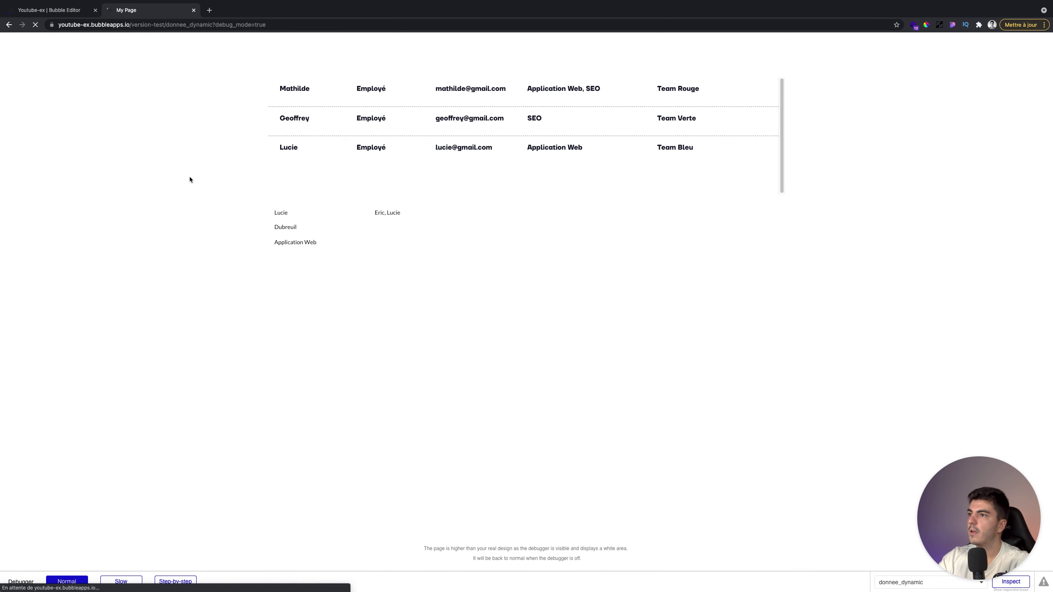
click(291, 213)
drag(302, 213, 265, 223)
click(308, 228)
click(336, 245)
double_click(307, 240)
double_click(389, 213)
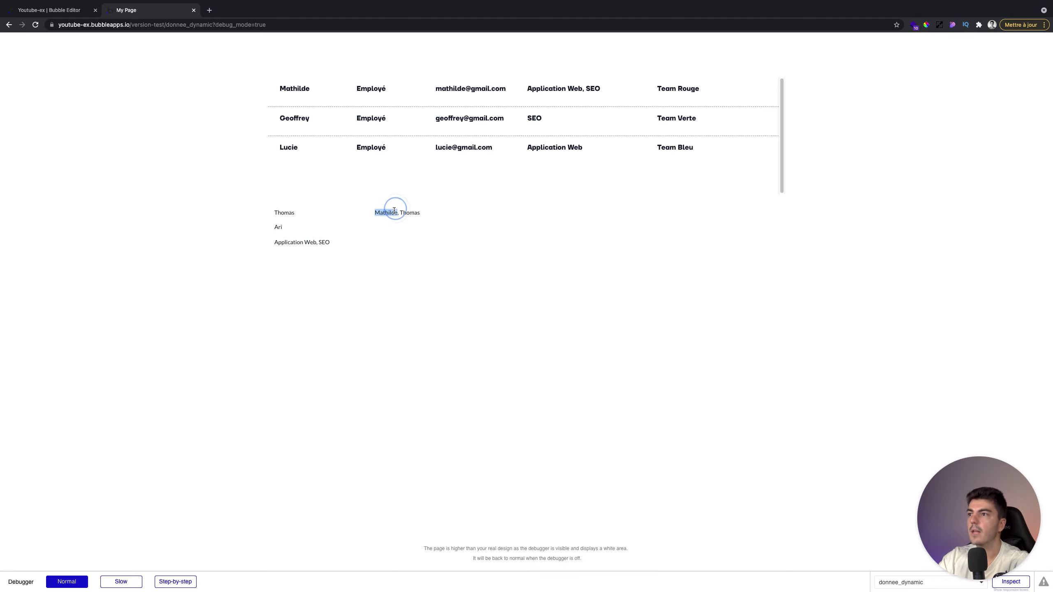
click(372, 211)
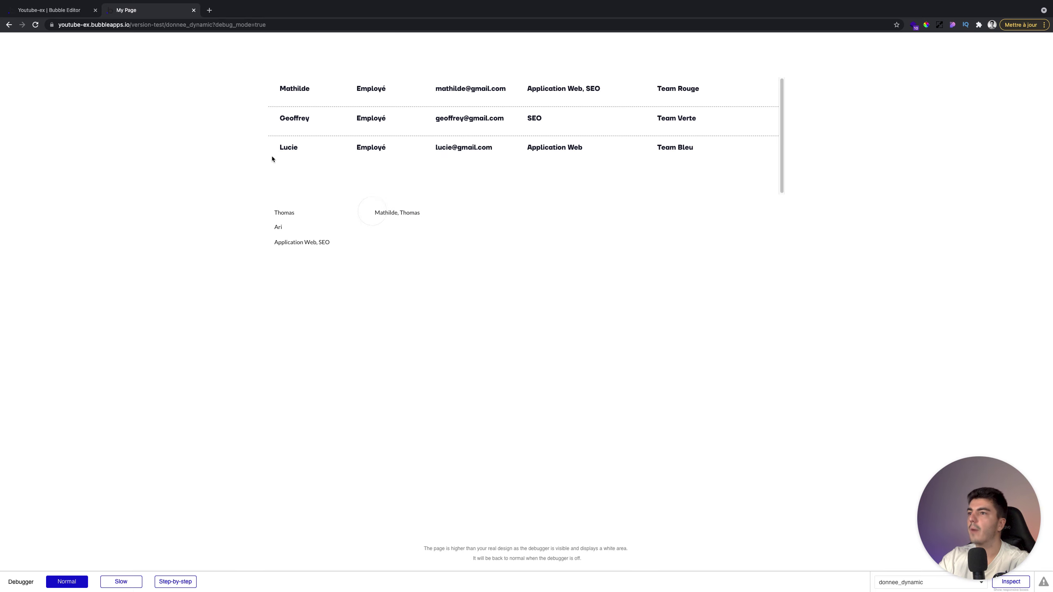
- Run the page as the Team Bleu Manager to compare the texts, and run it again as the Team Rouge Direction user
click(46, 10)
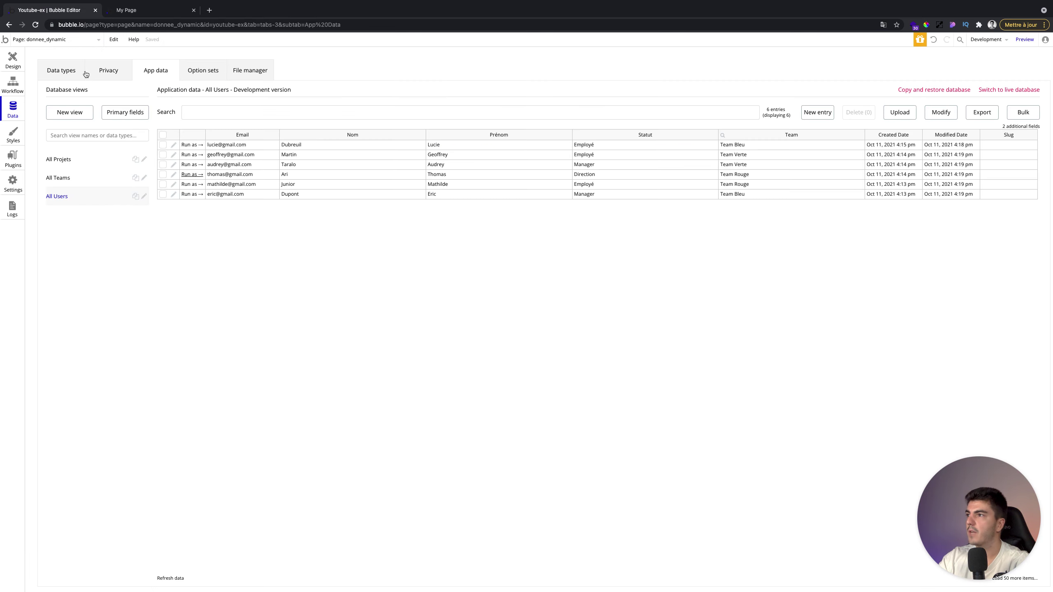
click(190, 195)
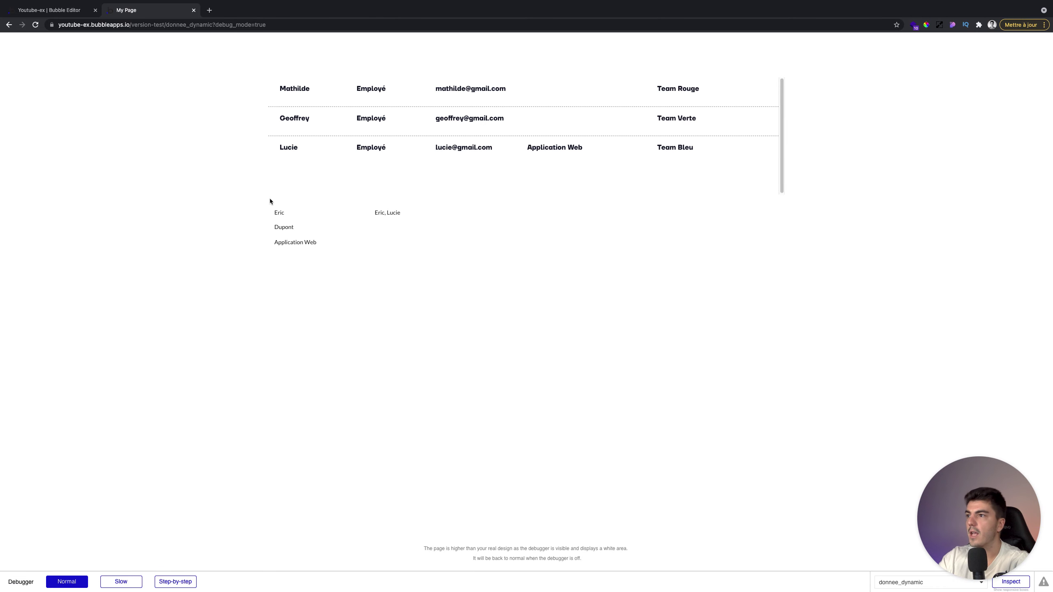
click(62, 10)
click(187, 175)
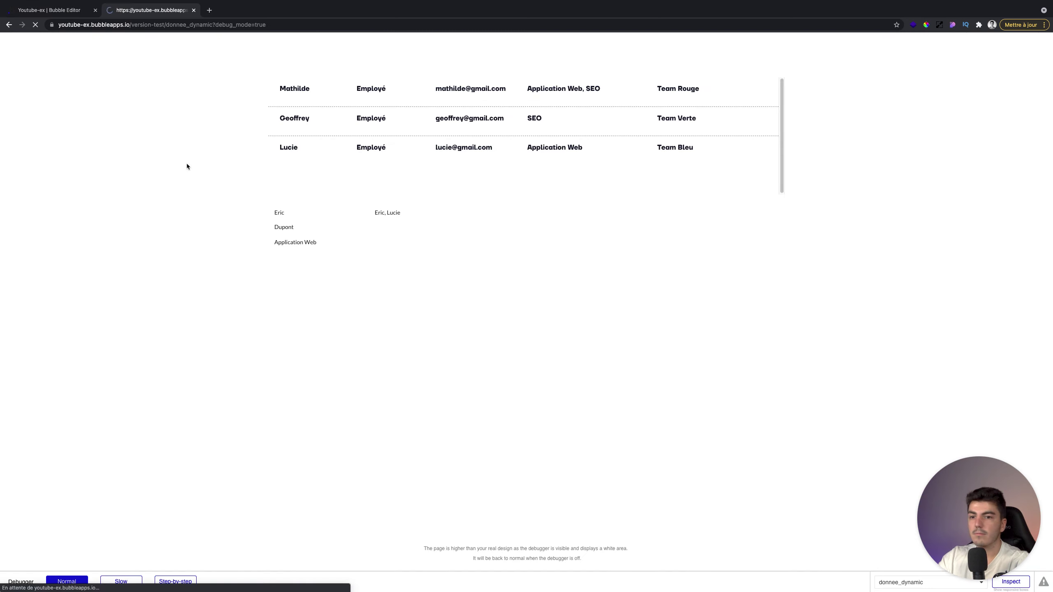